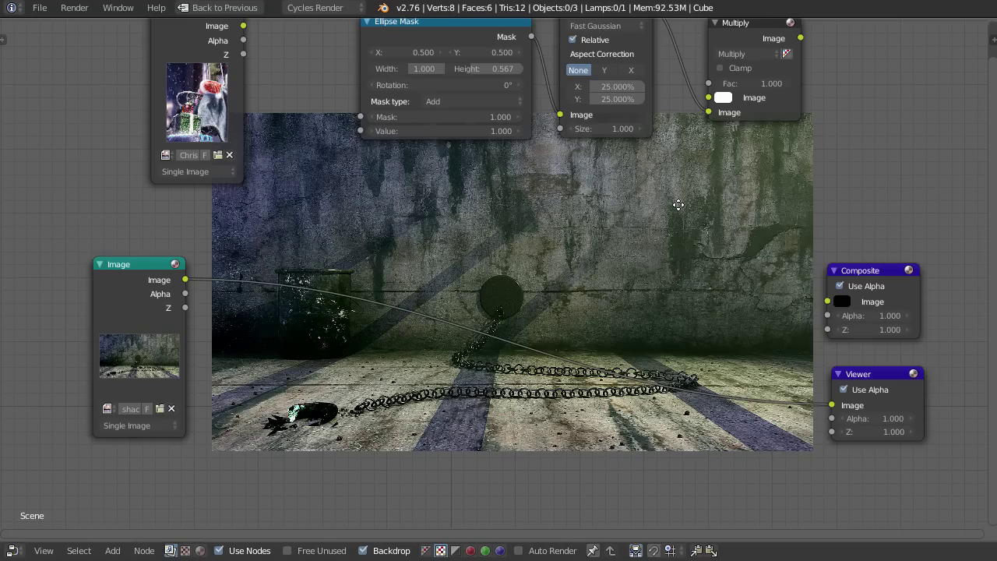
Step: Preview the outputs of the Ellipse Mask node and the Blur node in the backdrop
middle_drag(450, 116, 446, 130)
click(446, 52)
ctrl+shift+click(449, 66)
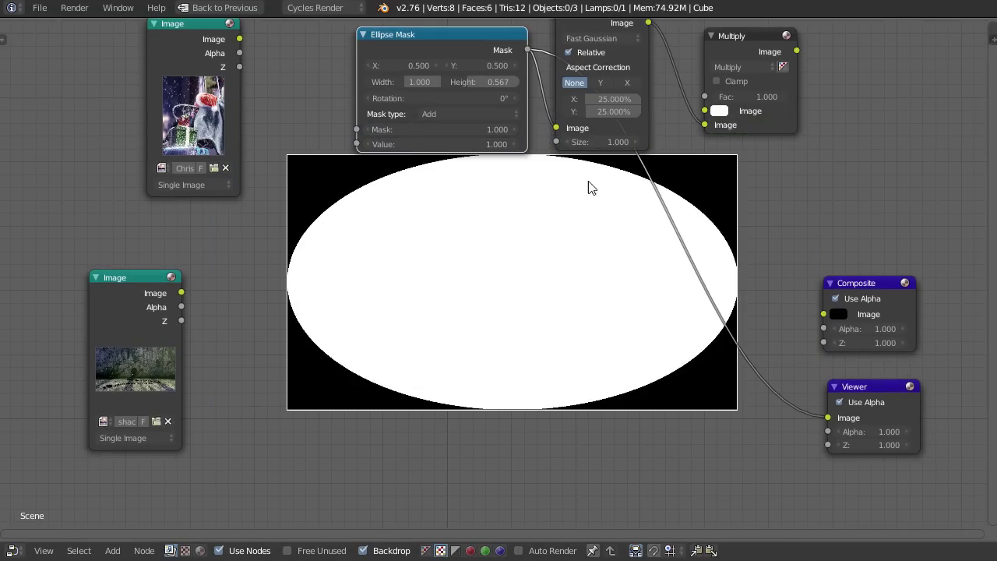
middle_drag(619, 202, 601, 231)
ctrl+shift+click(559, 47)
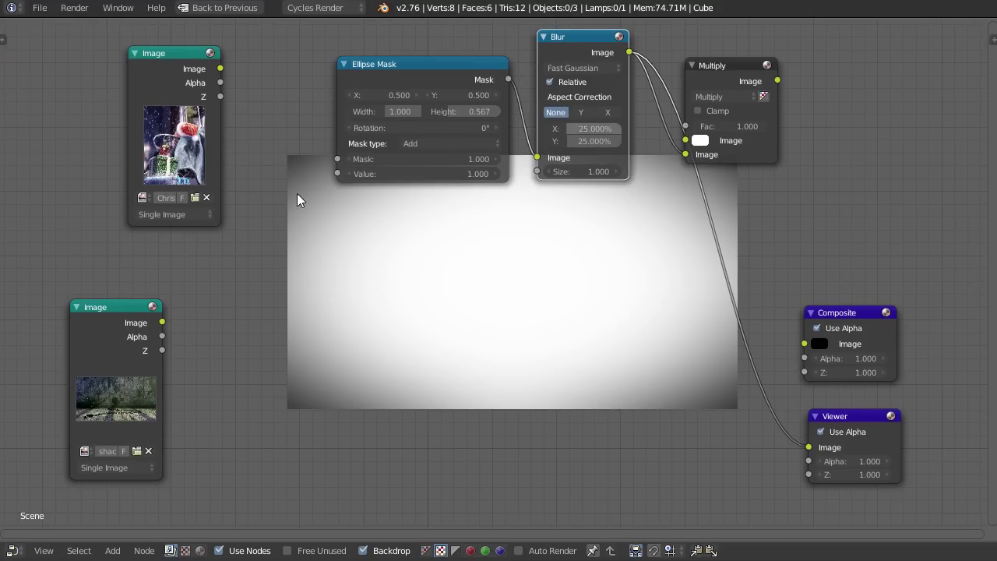
Step: Connect the wall-and-chain image to the Multiply node's first Image input and preview the Multiply result
drag(162, 323, 685, 140)
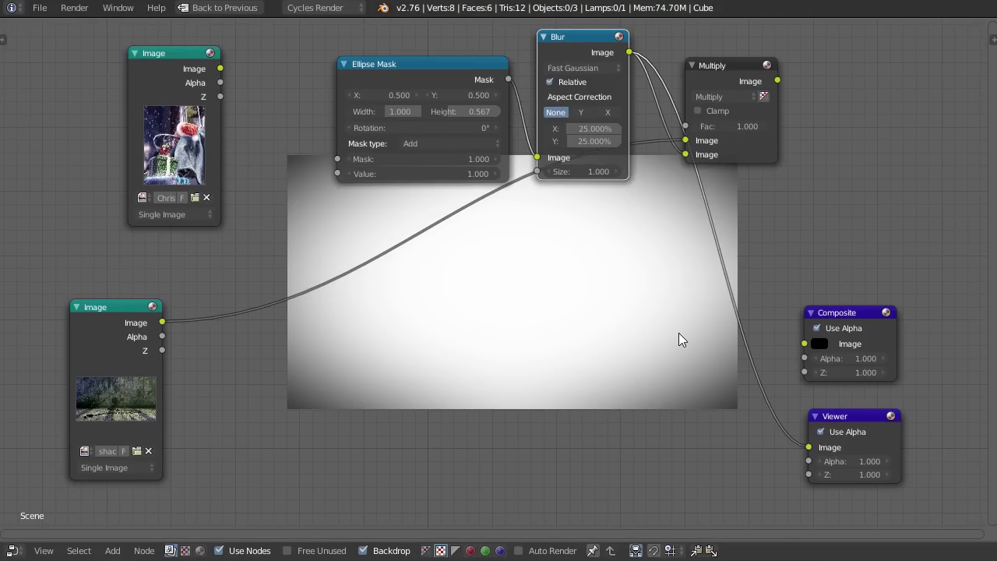
ctrl+shift+click(747, 70)
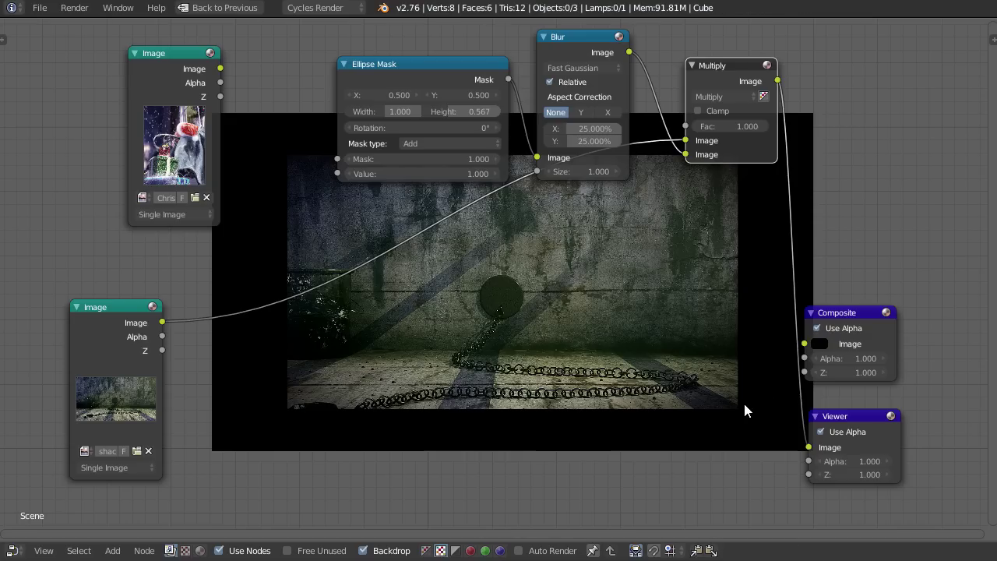
middle_drag(710, 416, 740, 373)
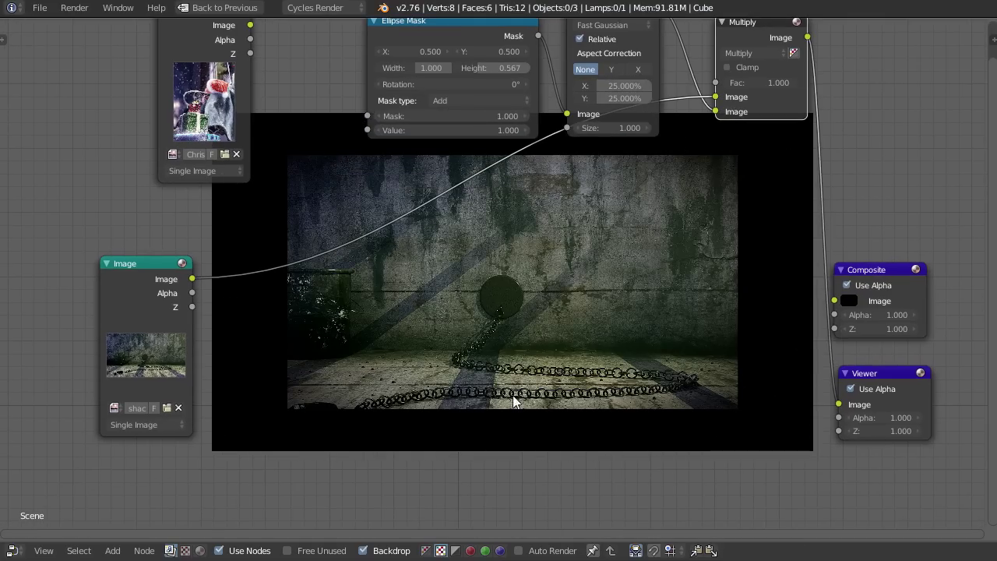
Step: Restore the full screen layout and set the render resolution percentage to 100% while keeping the node setup in view
key(shift+space)
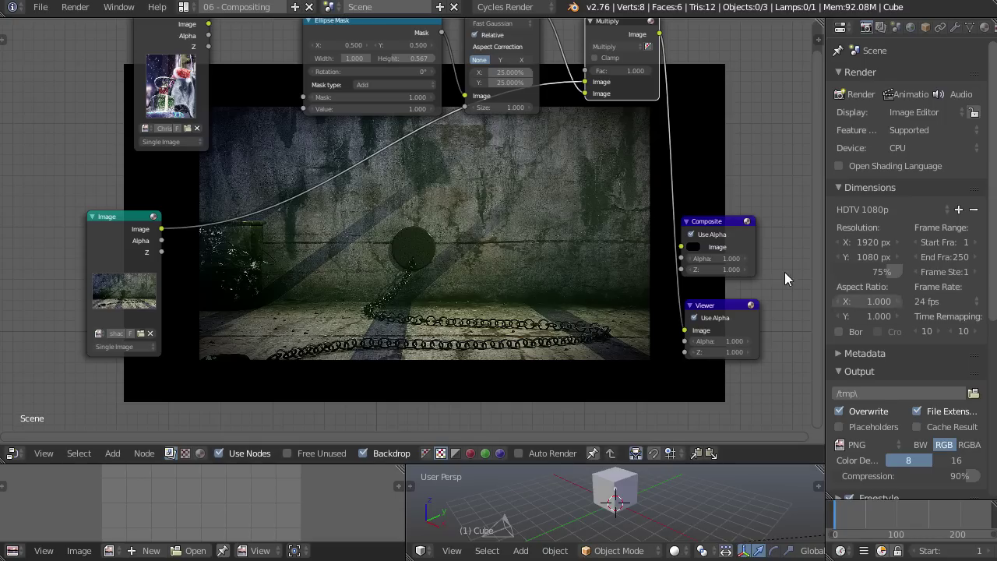
drag(886, 272, 904, 272)
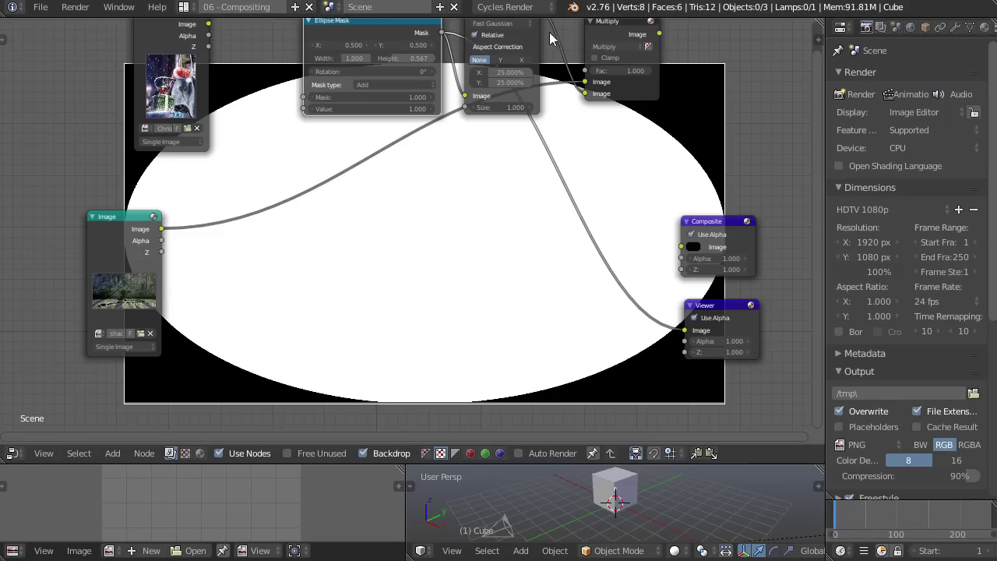
middle_drag(517, 145, 517, 160)
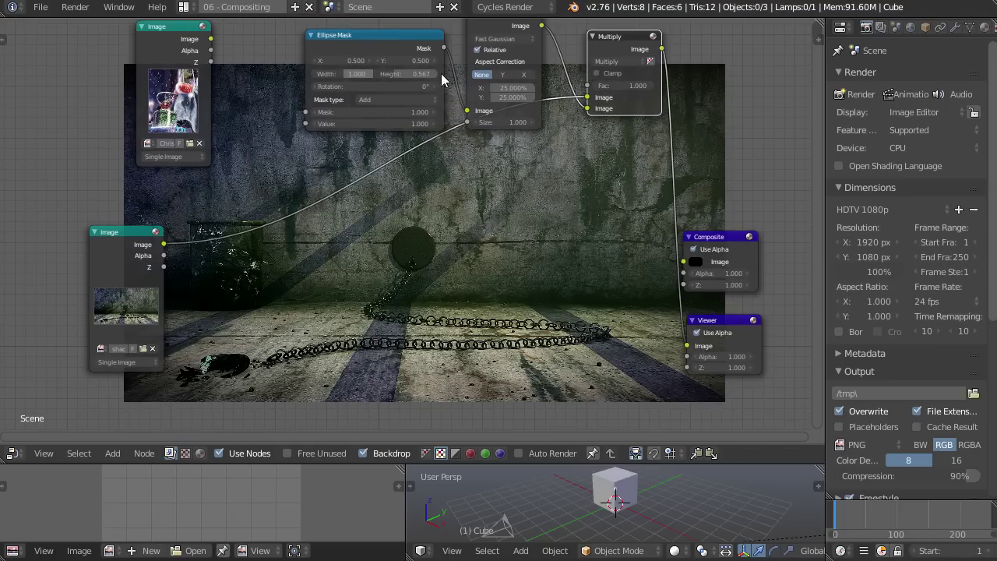
middle_drag(525, 249, 528, 254)
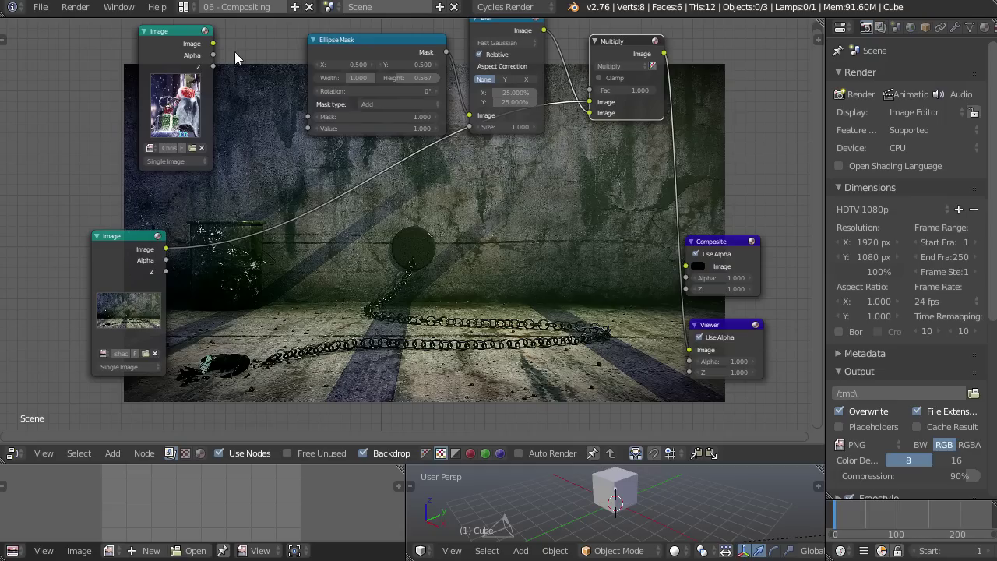
Step: Connect the Christmas image to the Multiply node's first Image input in place of the wall-and-chain image
drag(212, 44, 595, 101)
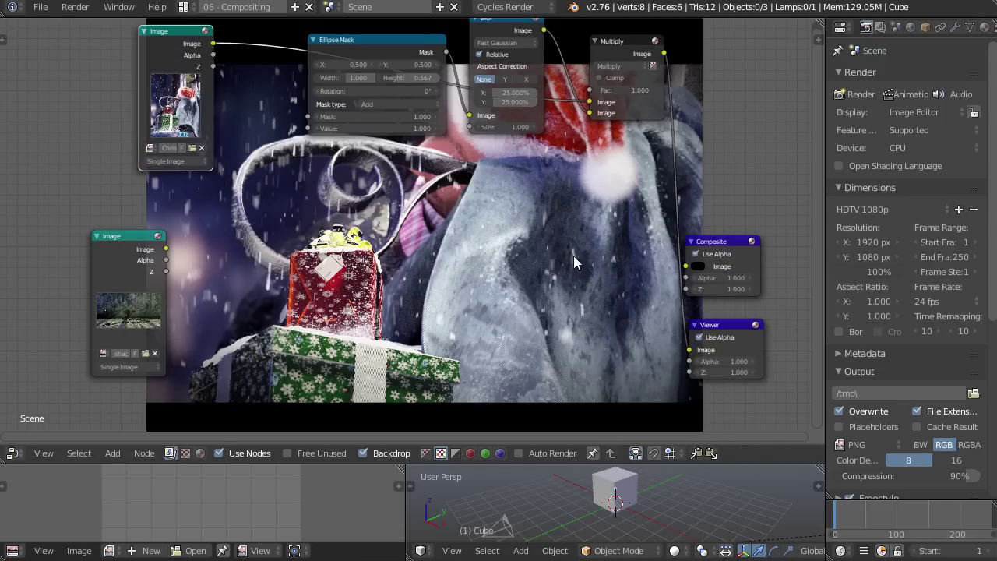
alt+middle_drag(579, 348, 578, 232)
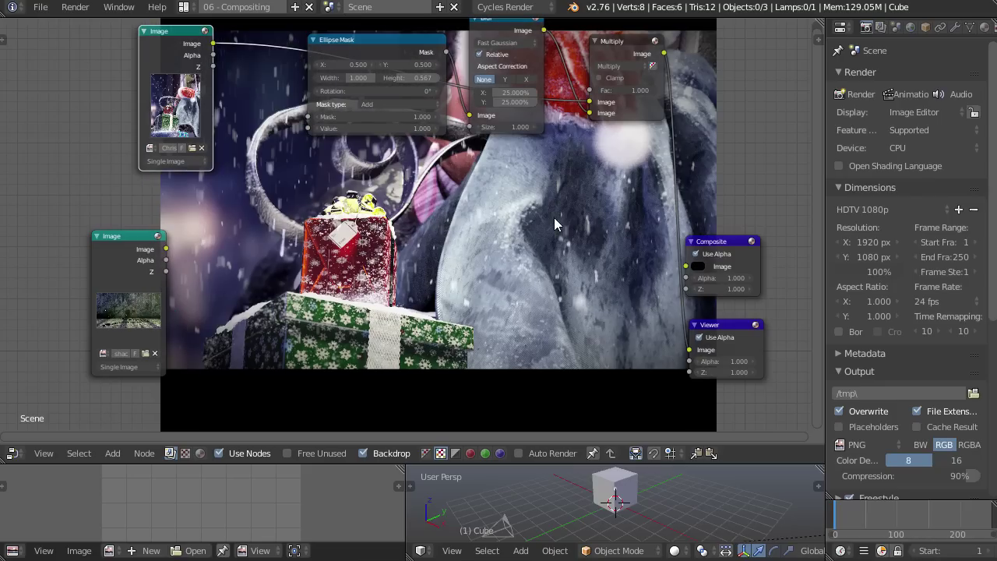
Step: Send the wall-and-chain image straight to the Viewer and maximize the node editor
ctrl+shift+click(142, 275)
key(ctrl+Up)
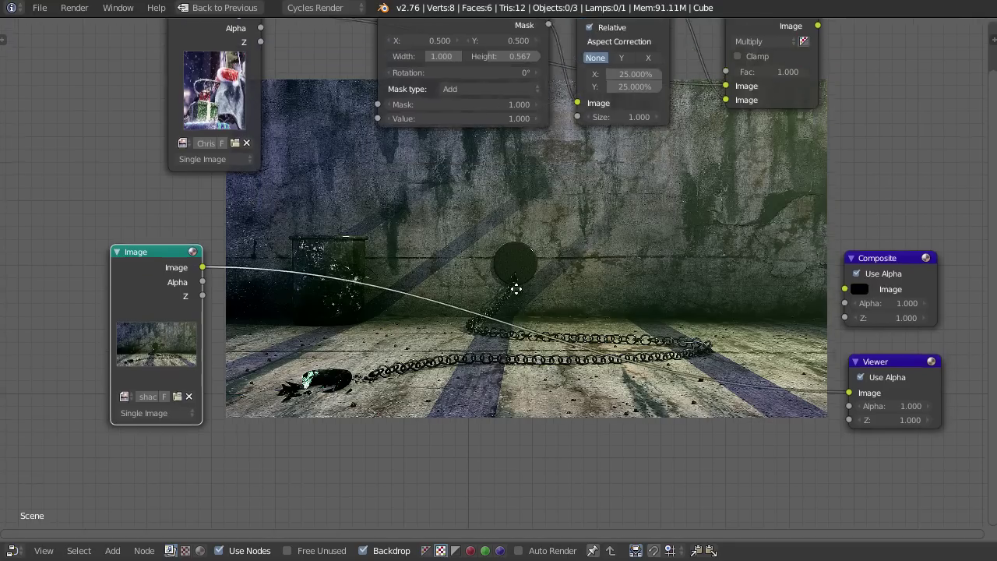
middle_drag(516, 288, 512, 221)
scroll(512, 220, up, 2)
scroll(557, 342, up, 1)
middle_drag(557, 343, 528, 311)
scroll(501, 334, down, 1)
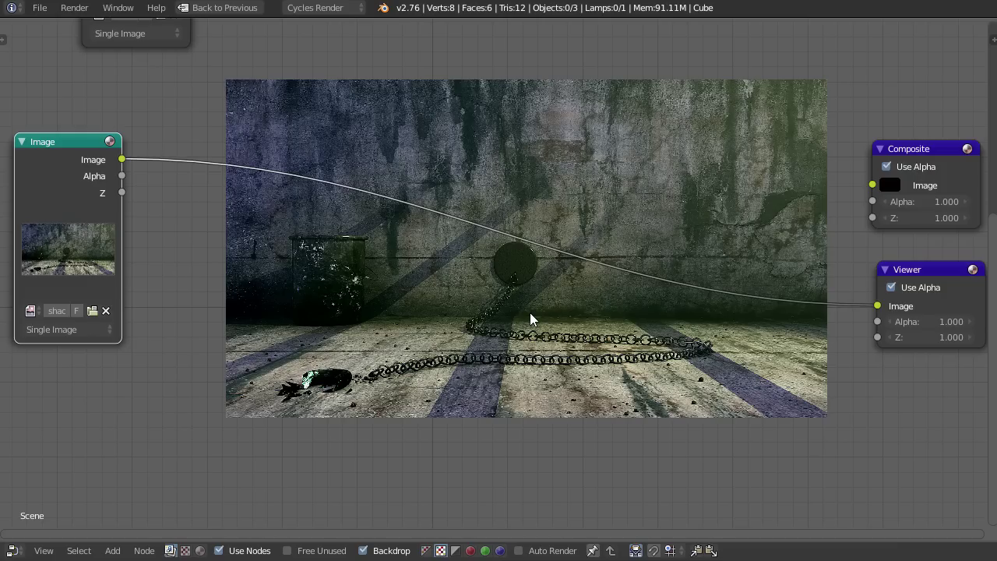
Step: Add the Vignette group node and insert it on the link between the wall-and-chain image and the Viewer
key(shift+a)
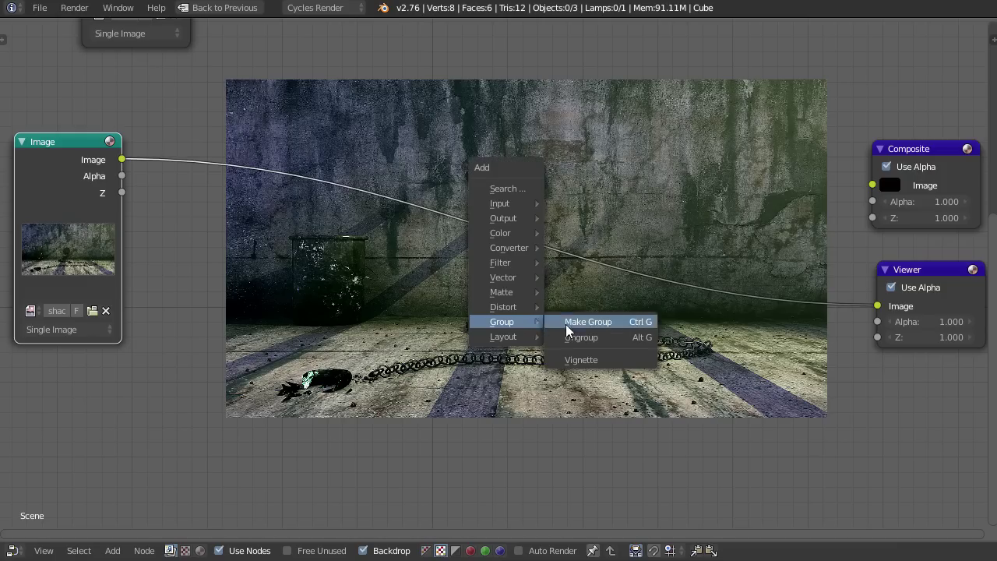
click(591, 363)
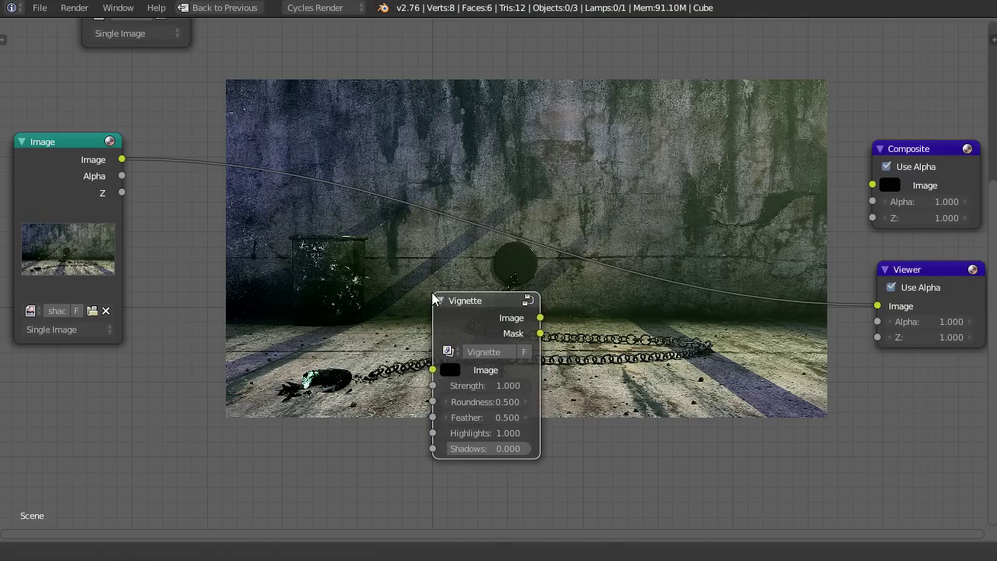
click(455, 309)
drag(455, 309, 486, 174)
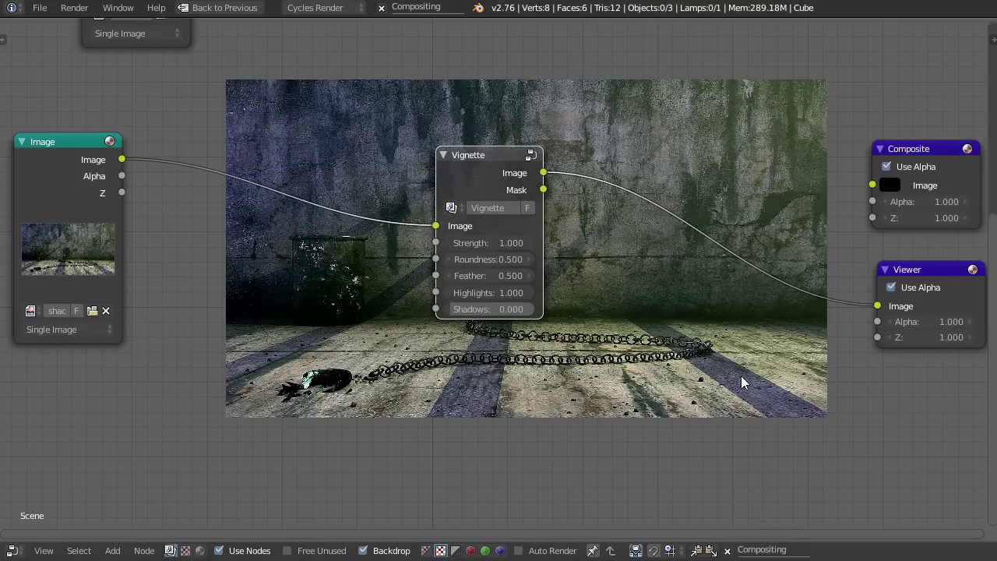
middle_drag(654, 319, 547, 235)
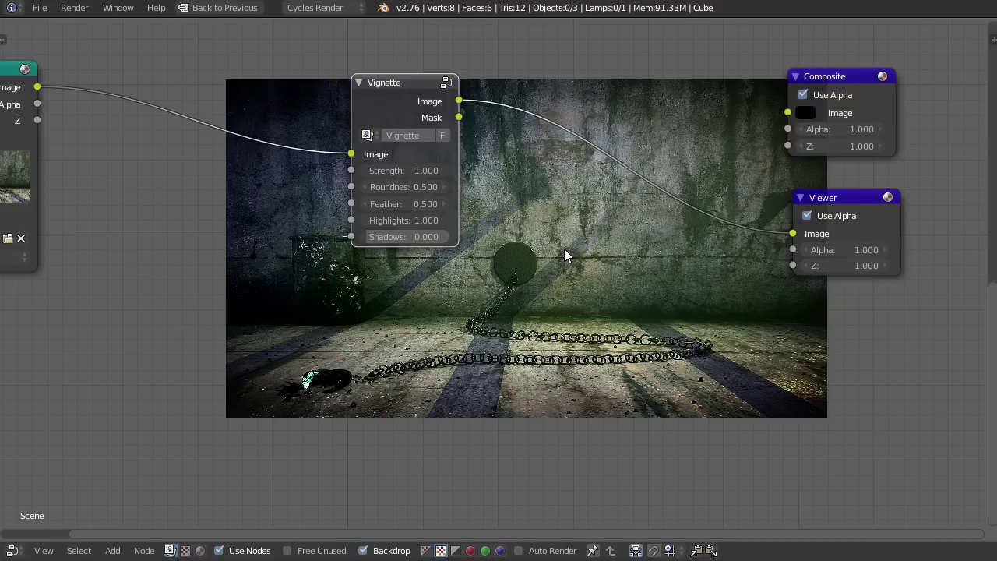
Step: Set the Vignette node's Feather to 0 to give the mask a hard edge
scroll(567, 251, down, 2)
mouse_move(436, 172)
mouse_down()
mouse_move(427, 173)
mouse_move(443, 188)
mouse_up()
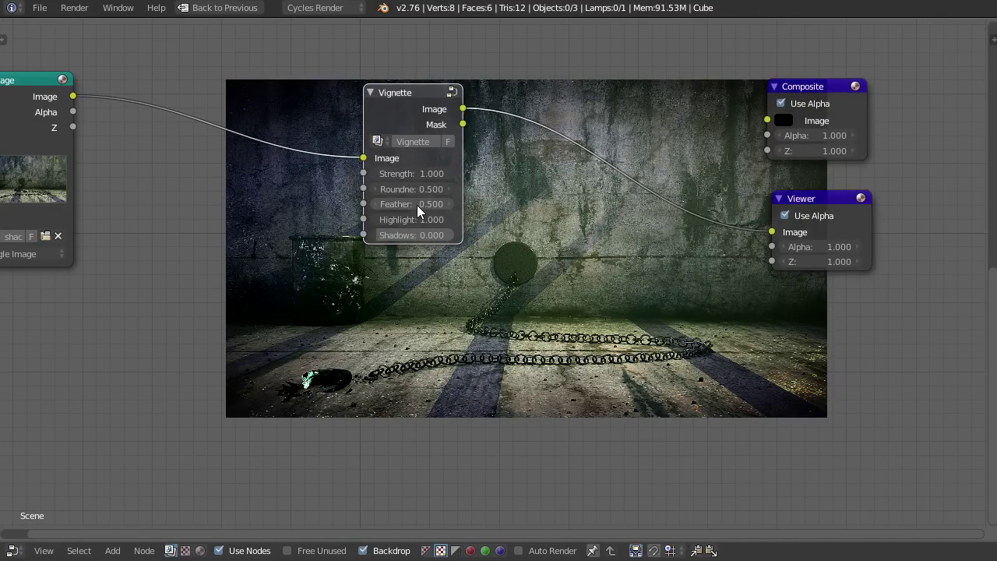
key(BackSpace)
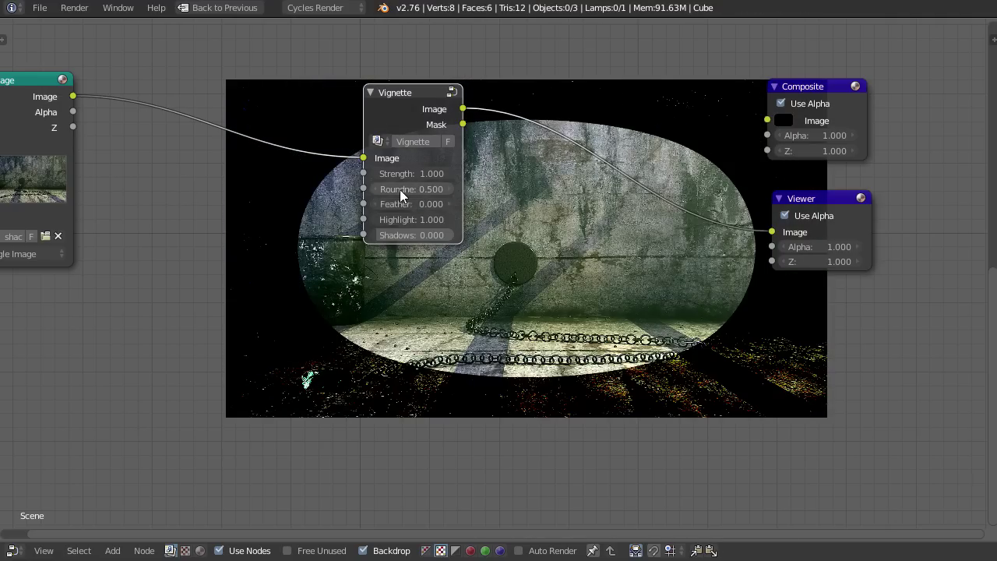
Step: Try a Roundness of 0.9 on the Vignette node, then set it to 0.1
drag(448, 187, 589, 189)
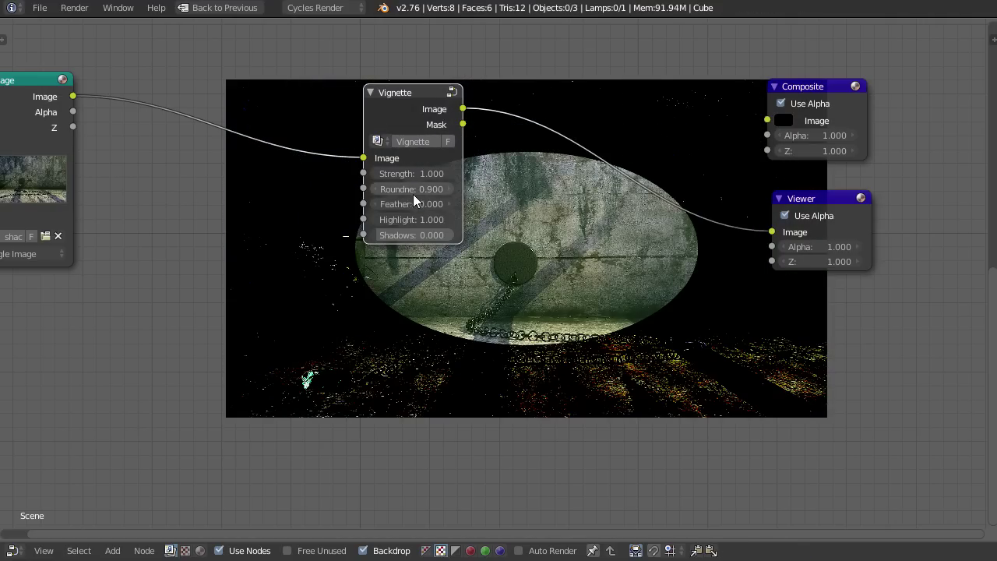
key(BackSpace)
click(452, 190)
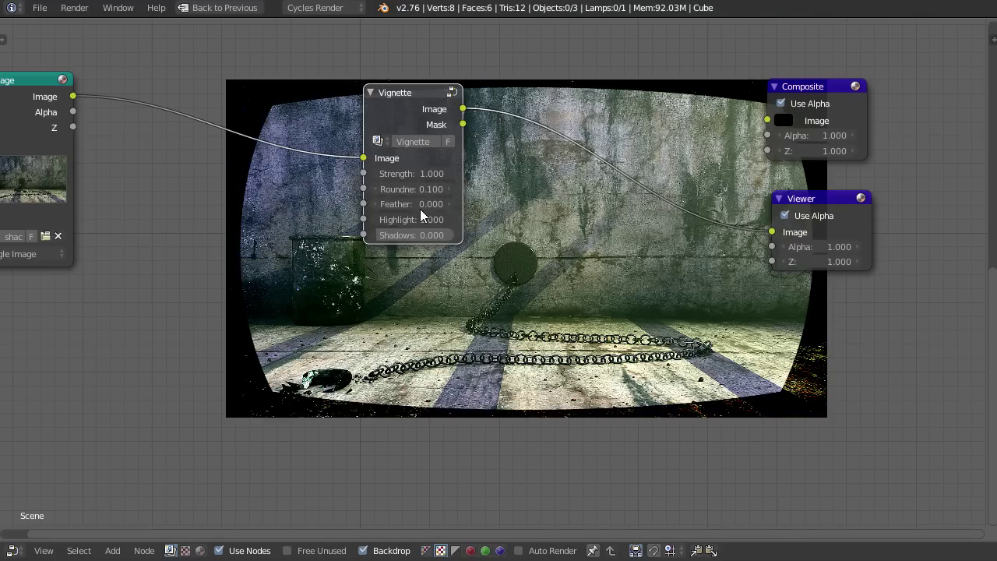
Step: Set the Vignette node's Feather to 0.5 and its Highlights to 0
drag(420, 207, 579, 207)
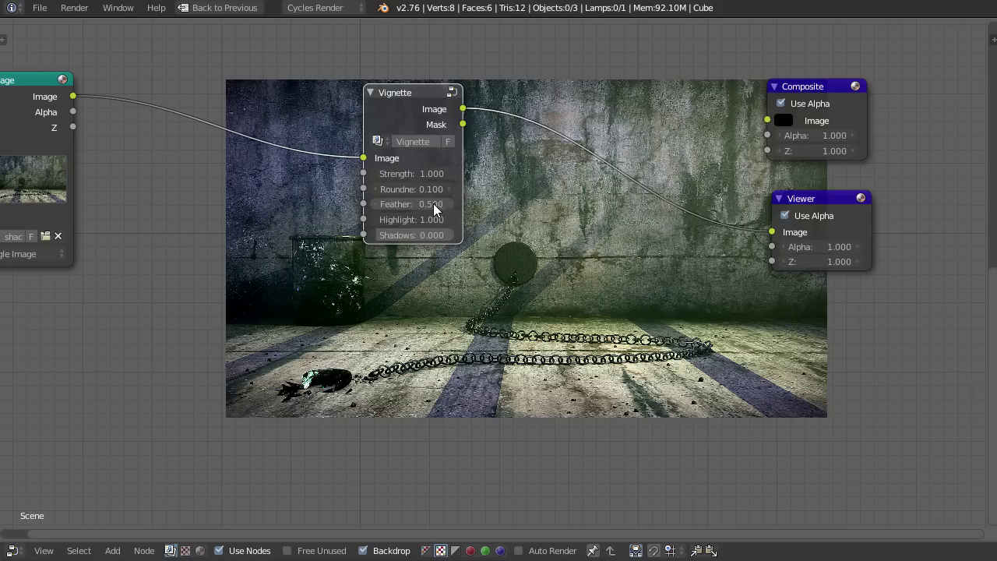
drag(431, 219, 376, 219)
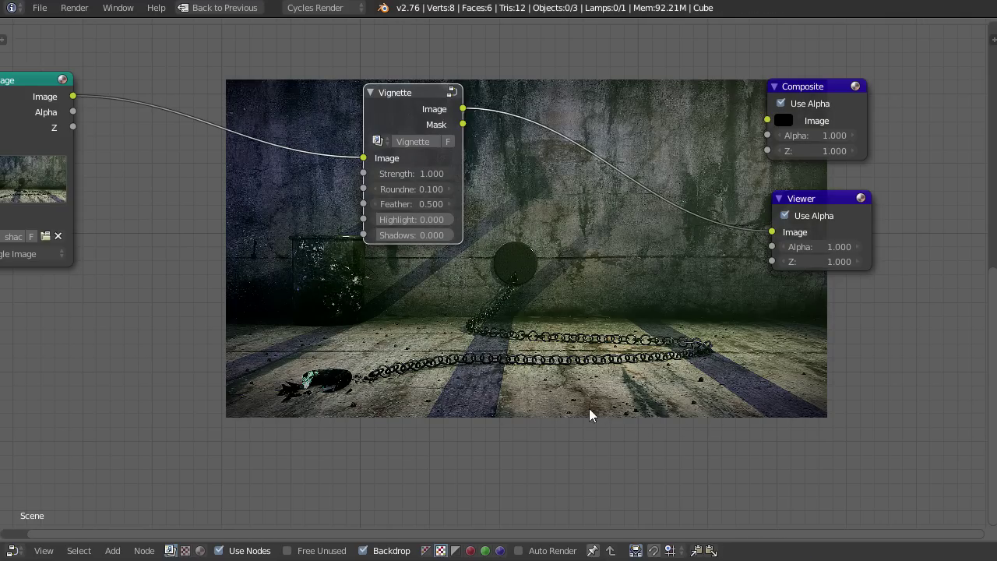
middle_drag(691, 420, 696, 383)
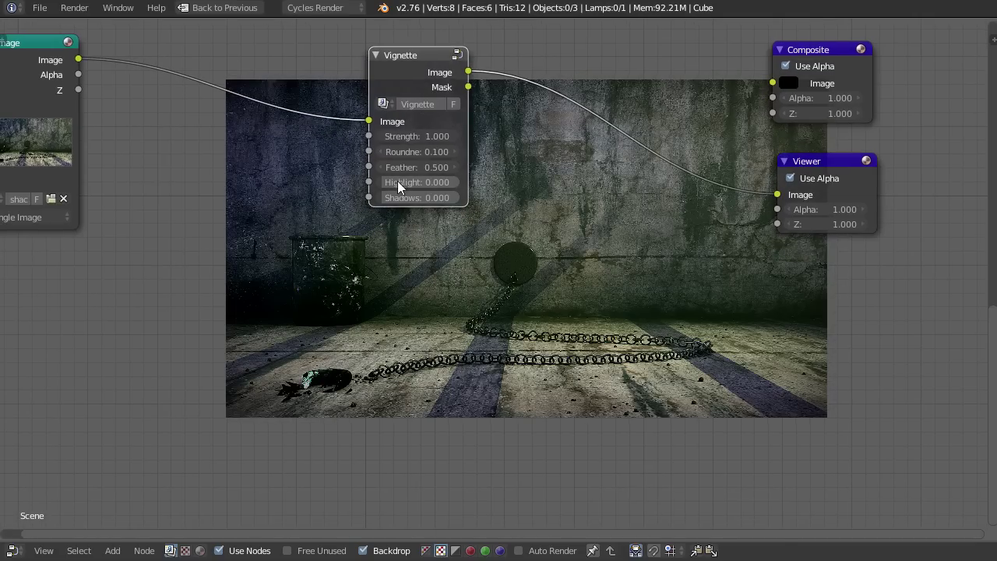
Step: Raise the Vignette node's Highlights to 1 and its Shadows to about 0.326
drag(397, 182, 441, 181)
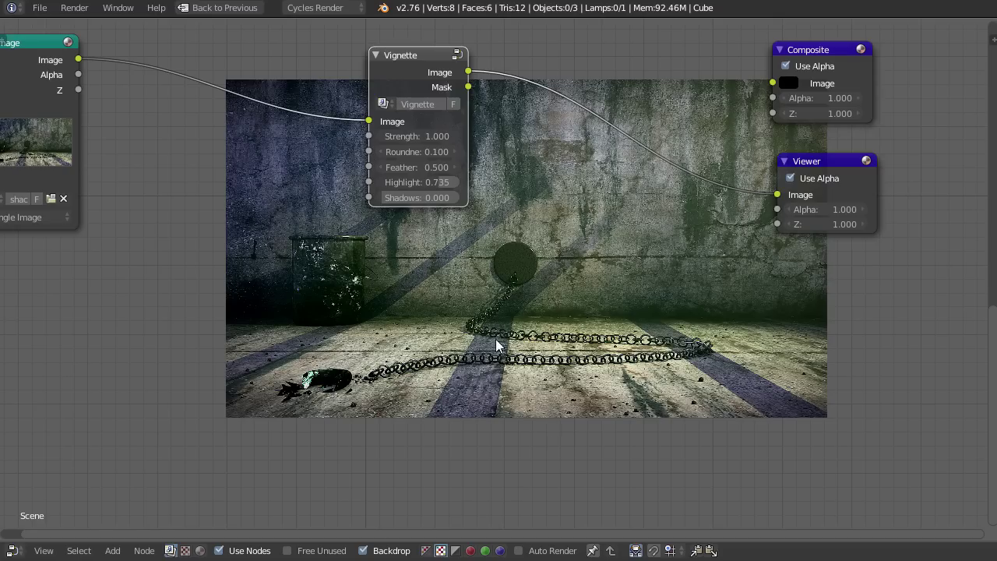
mouse_move(394, 198)
mouse_down()
mouse_move(459, 182)
mouse_move(405, 198)
mouse_up()
key(Home)
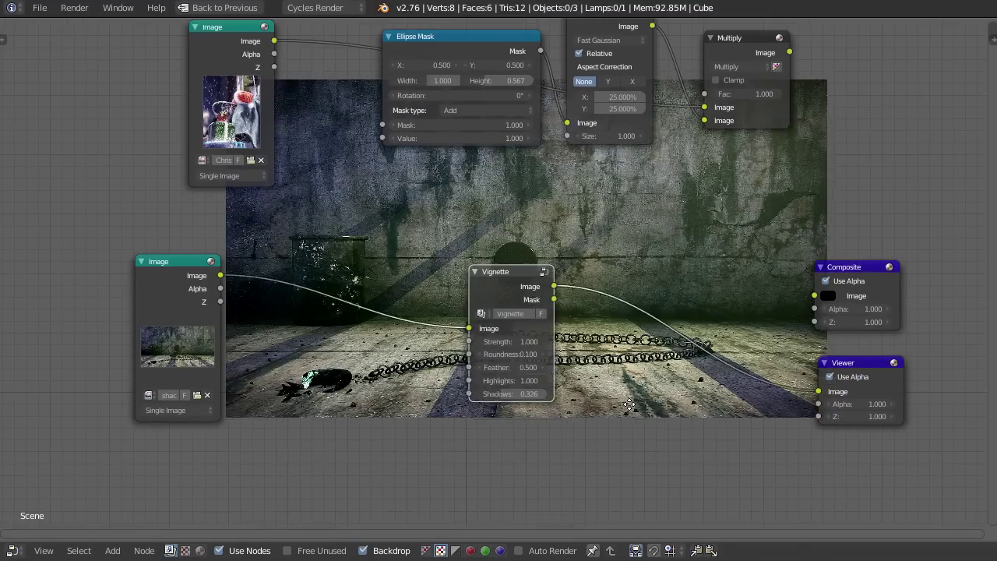
Step: Move the wall-and-chain image node closer to the Vignette node and connect the Christmas image to the Vignette's Image input instead
drag(175, 273, 234, 283)
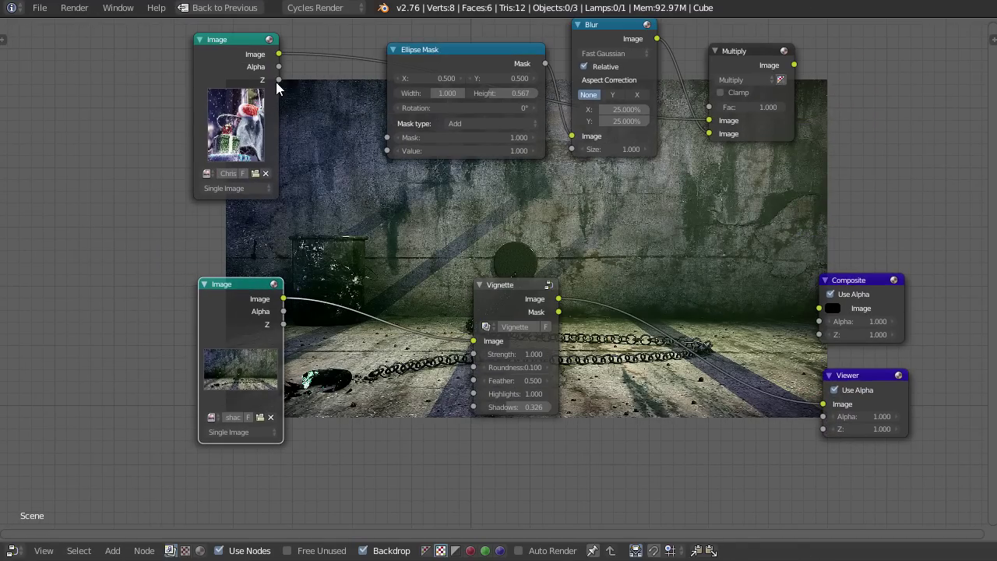
drag(280, 54, 473, 341)
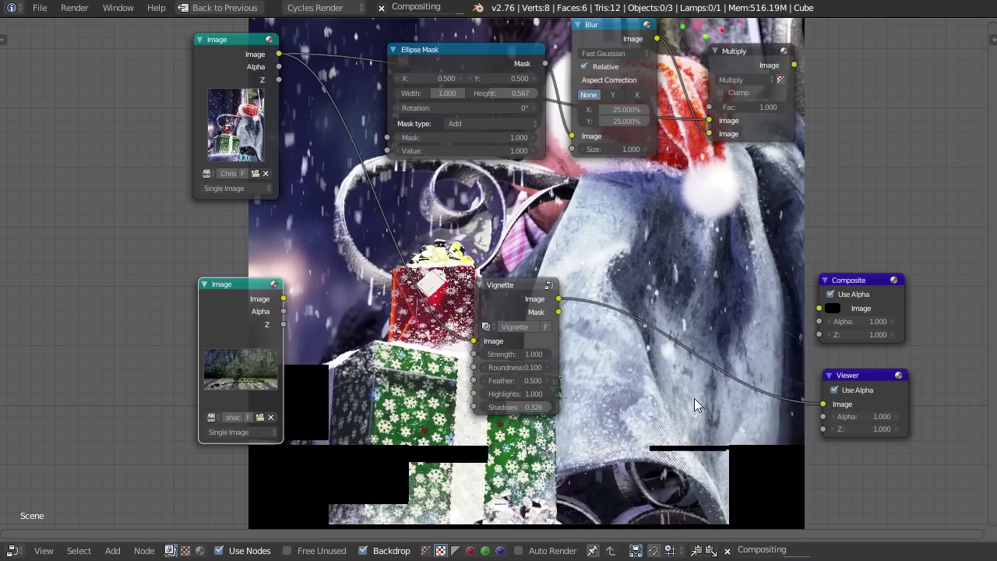
key(Home)
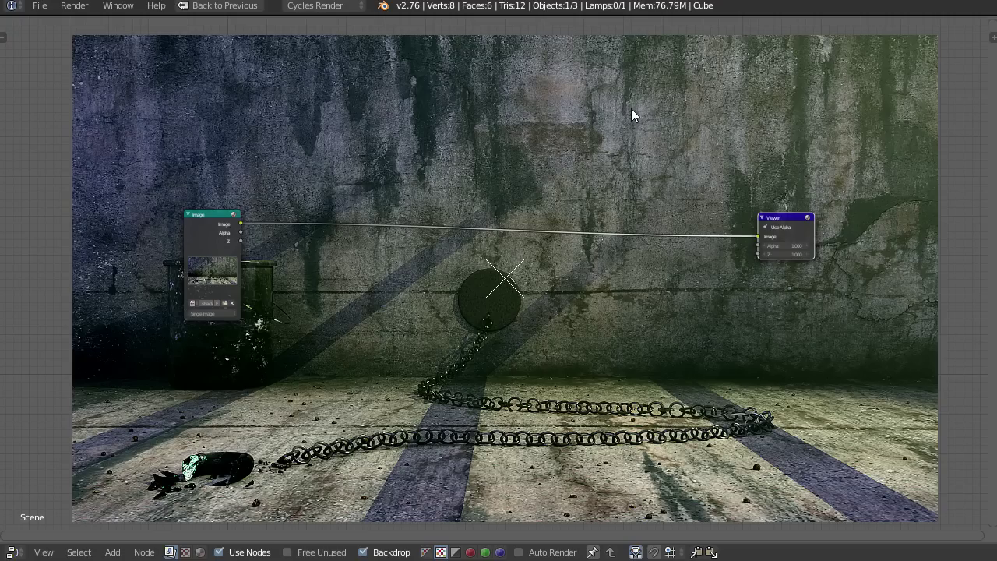
Step: Add a Lens Distortion node on the link between the wall-and-chain image and the Viewer
middle_drag(439, 225, 425, 190)
key(shift+a)
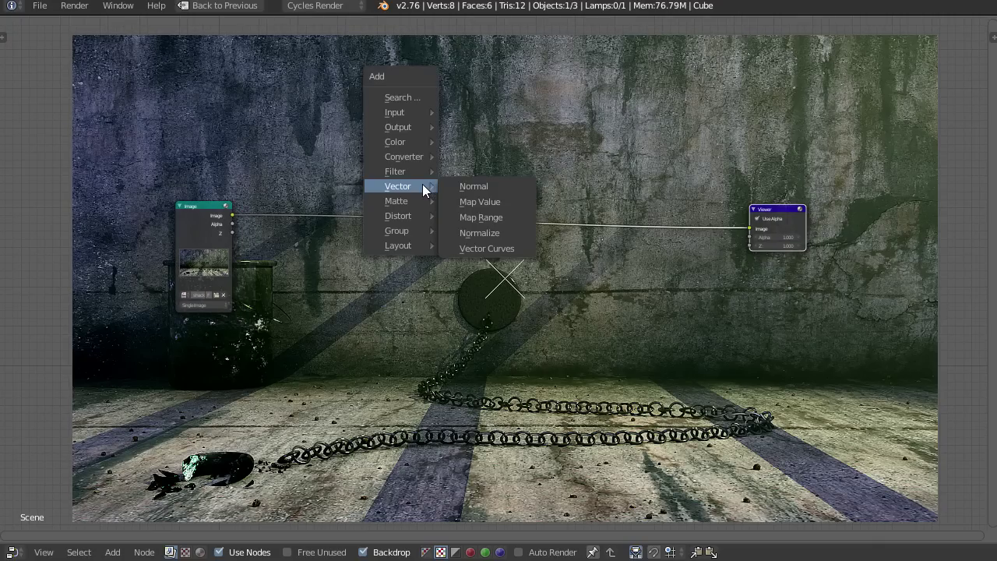
mouse_move(409, 215)
click(477, 228)
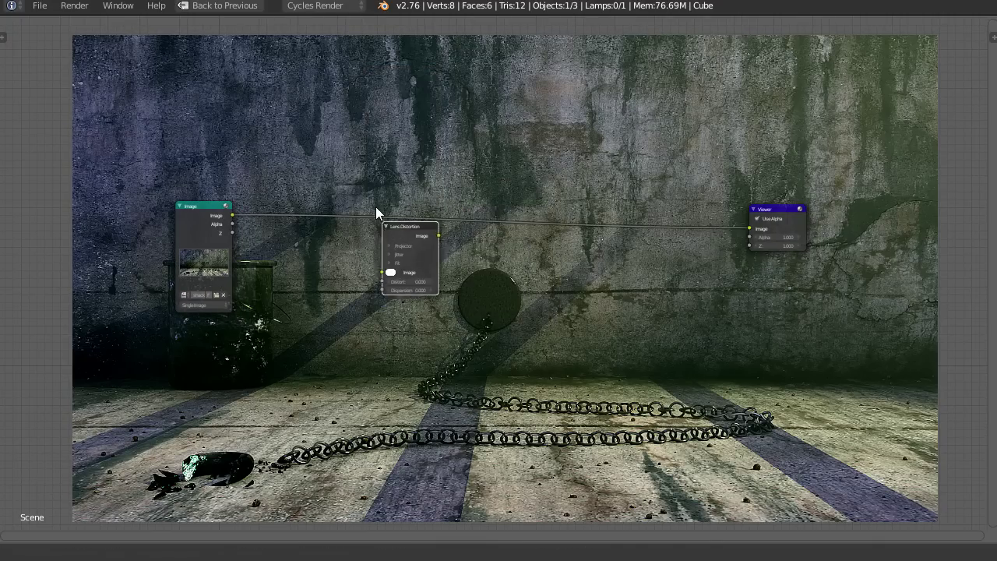
click(375, 206)
key(Home)
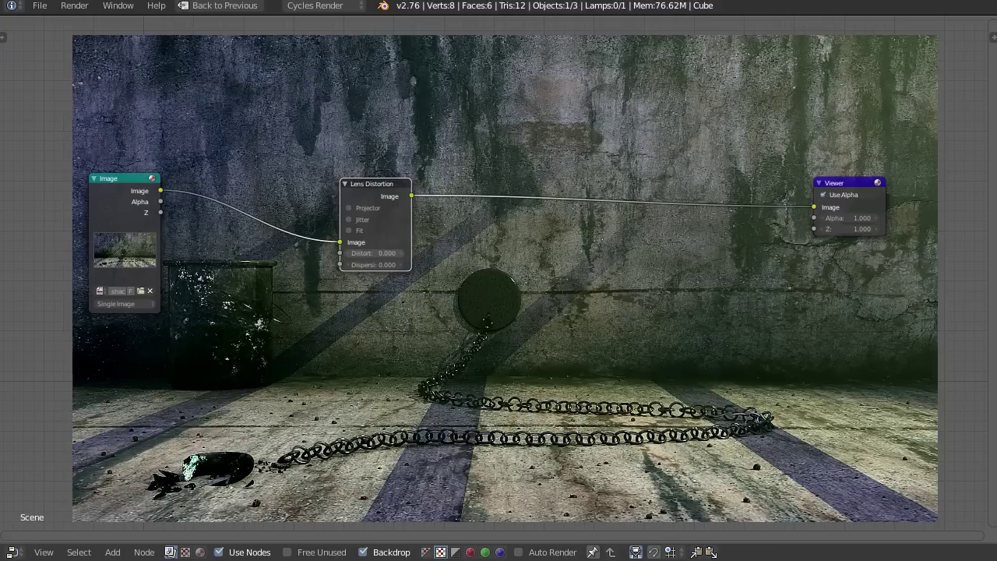
Step: Raise the Lens Distortion node's Distort value to 1, then lower it to 0.2
drag(375, 253, 423, 253)
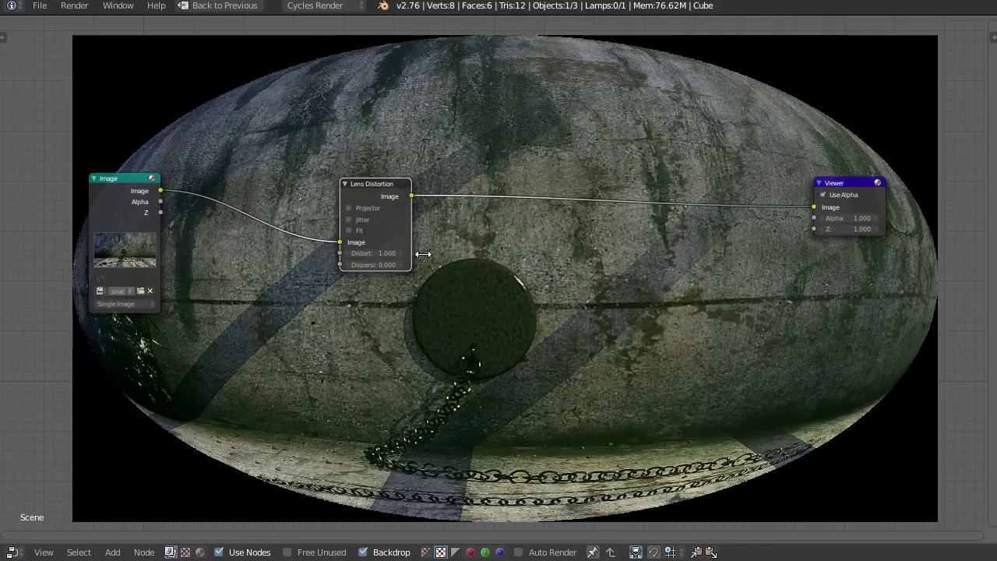
click(349, 253)
click(350, 253)
click(350, 253)
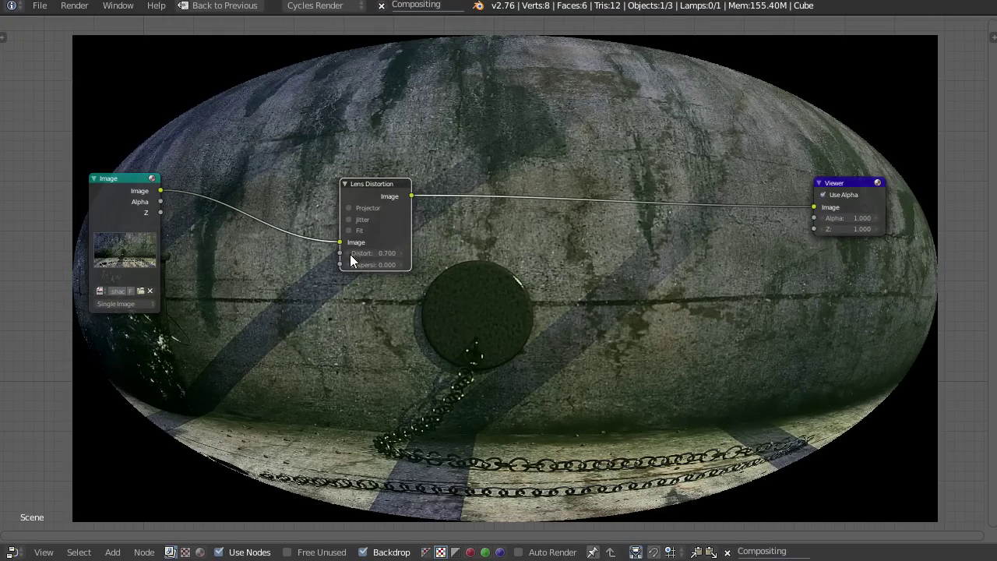
click(350, 253)
click(349, 253)
drag(347, 250, 350, 250)
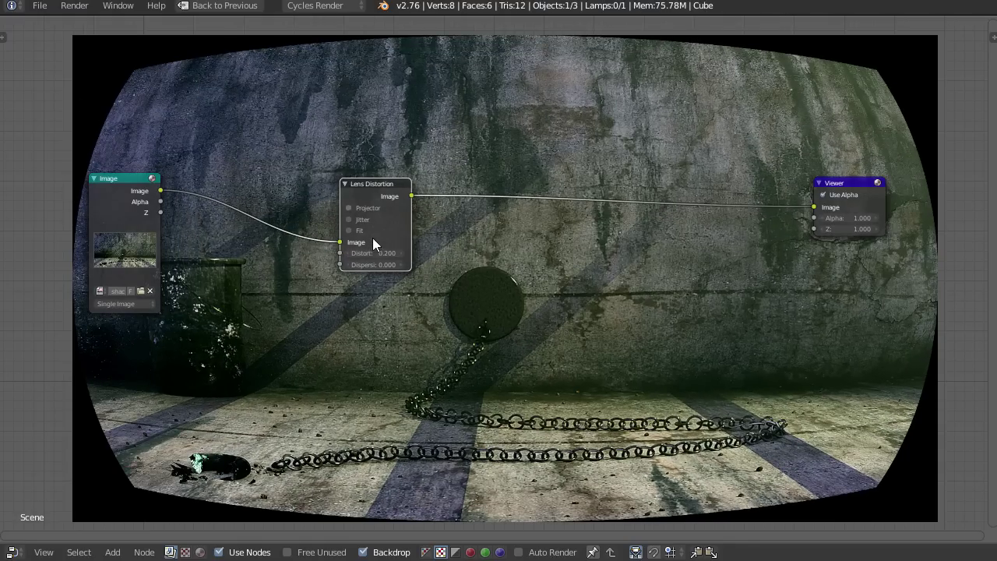
Step: Set the Lens Distortion node's Distort to 1 and move the node farther from the image node
scroll(374, 297, up, 2)
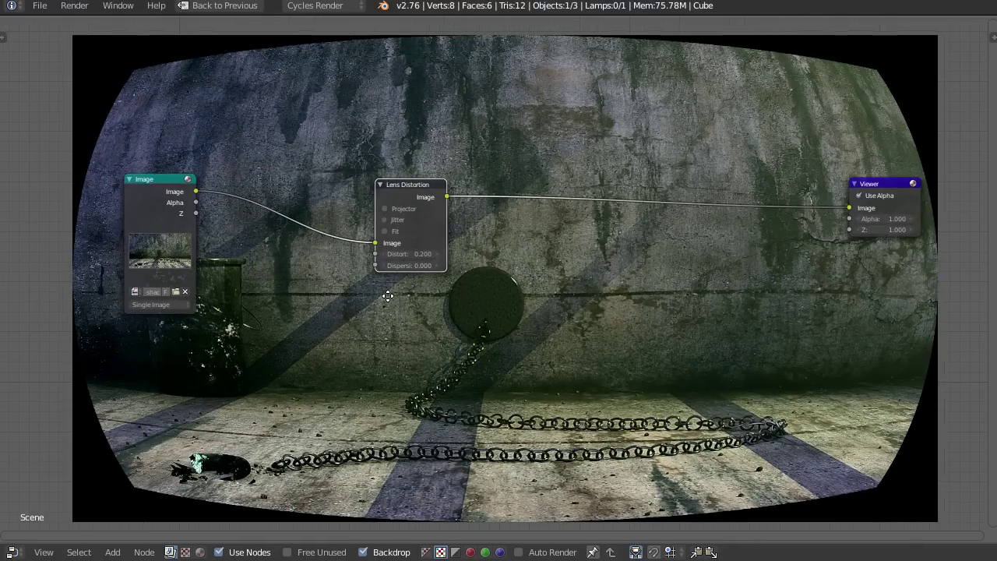
drag(406, 250, 484, 250)
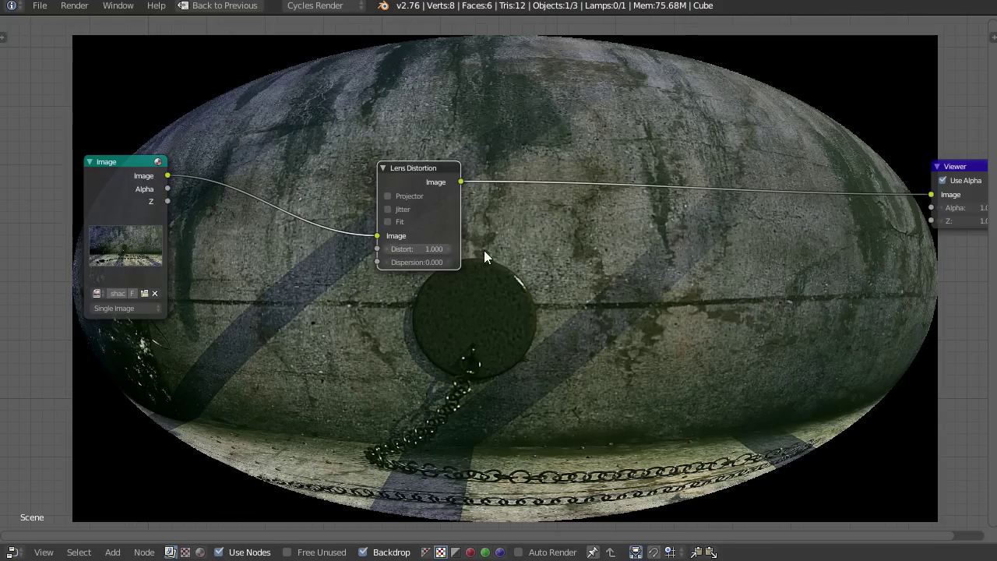
key(Home)
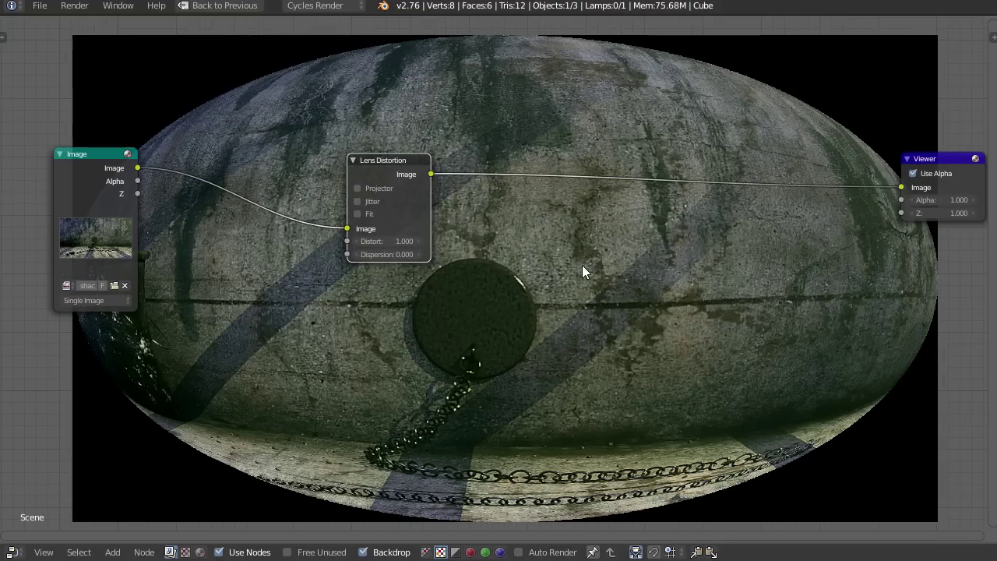
middle_drag(605, 258, 630, 258)
drag(394, 159, 487, 141)
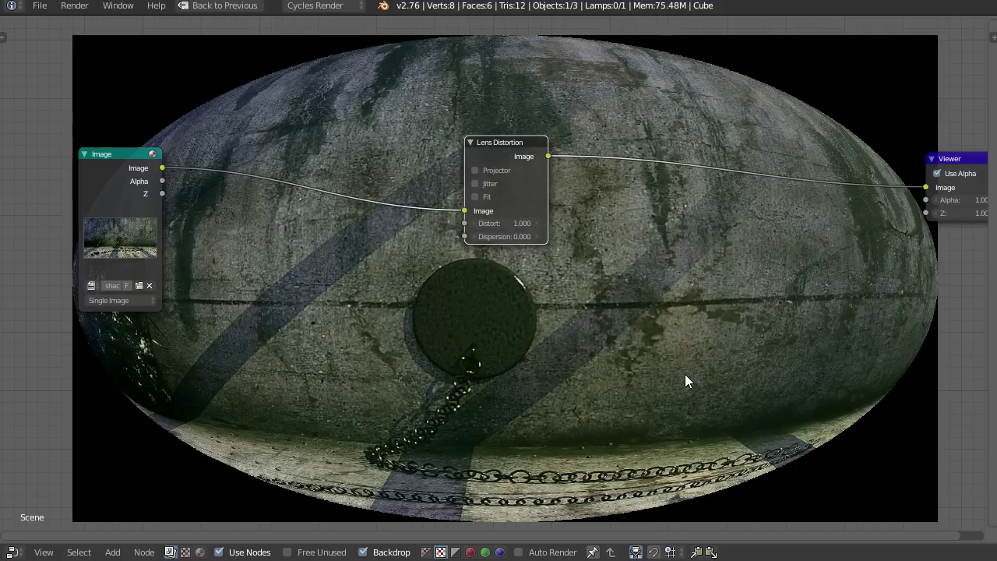
Step: Add a Mix node on the link between the image and Lens Distortion nodes and enable its Clamp option
key(shift+a)
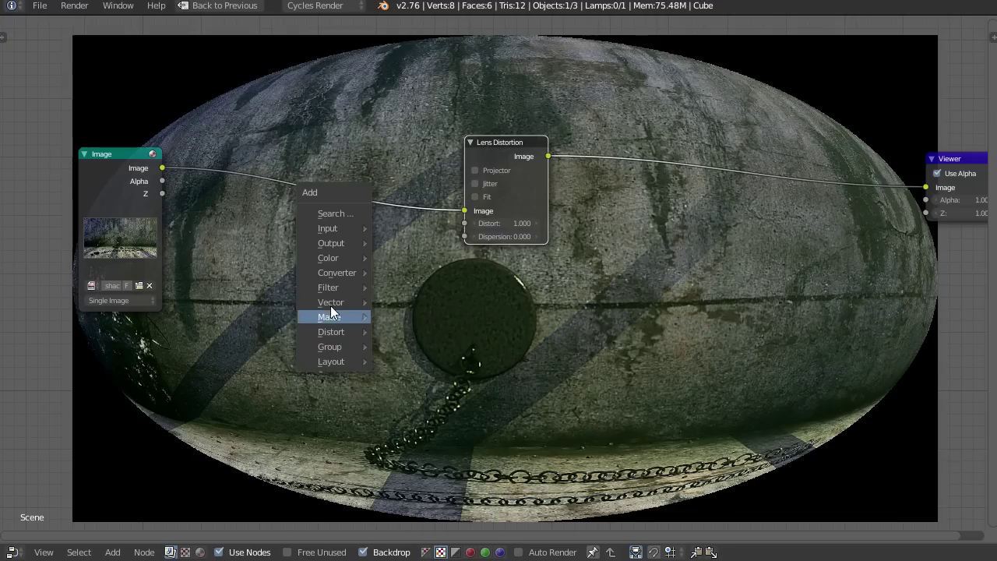
mouse_move(335, 258)
click(455, 258)
click(381, 225)
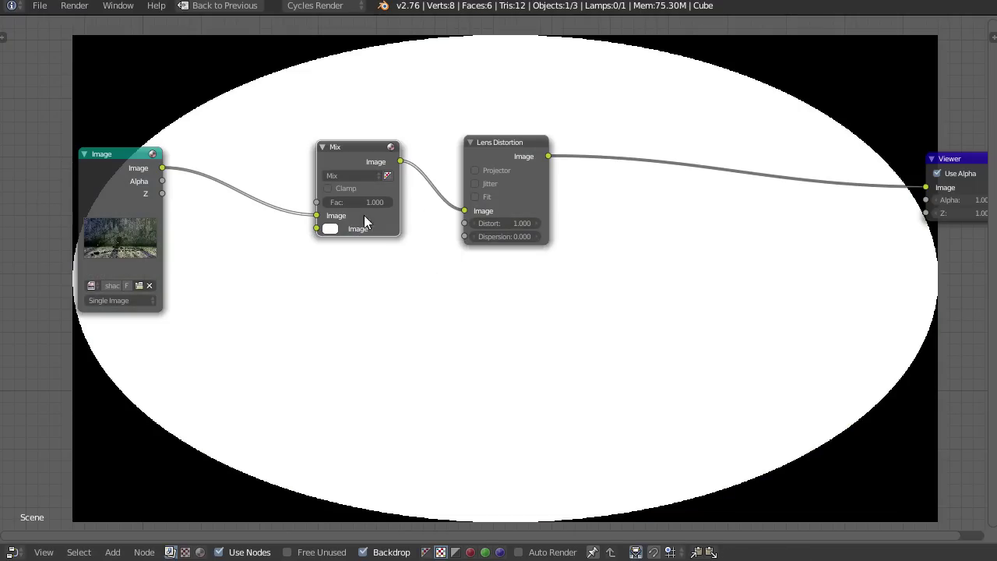
click(329, 188)
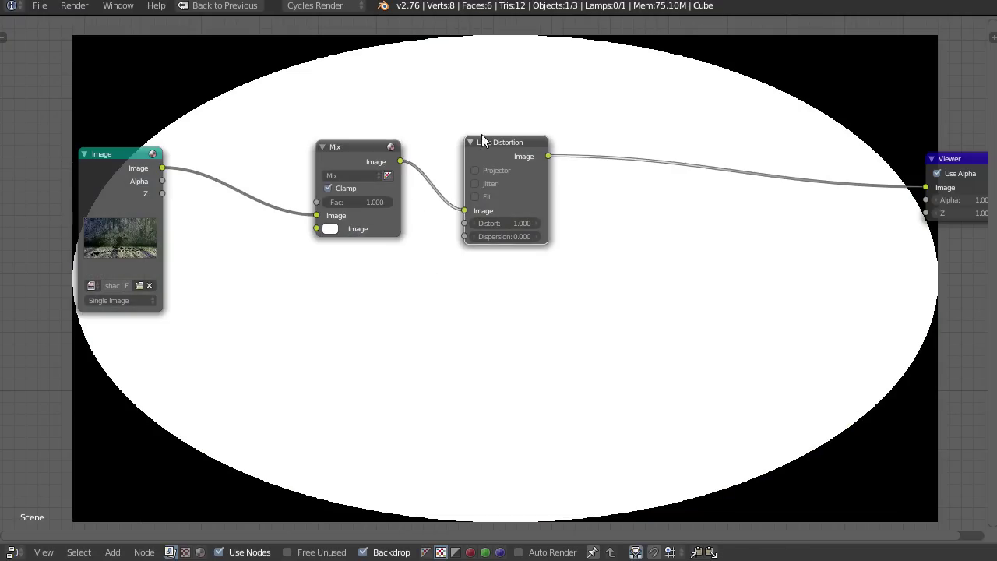
Step: Rearrange the Mix and Lens Distortion nodes so that they sit close together
drag(481, 141, 459, 138)
key(Home)
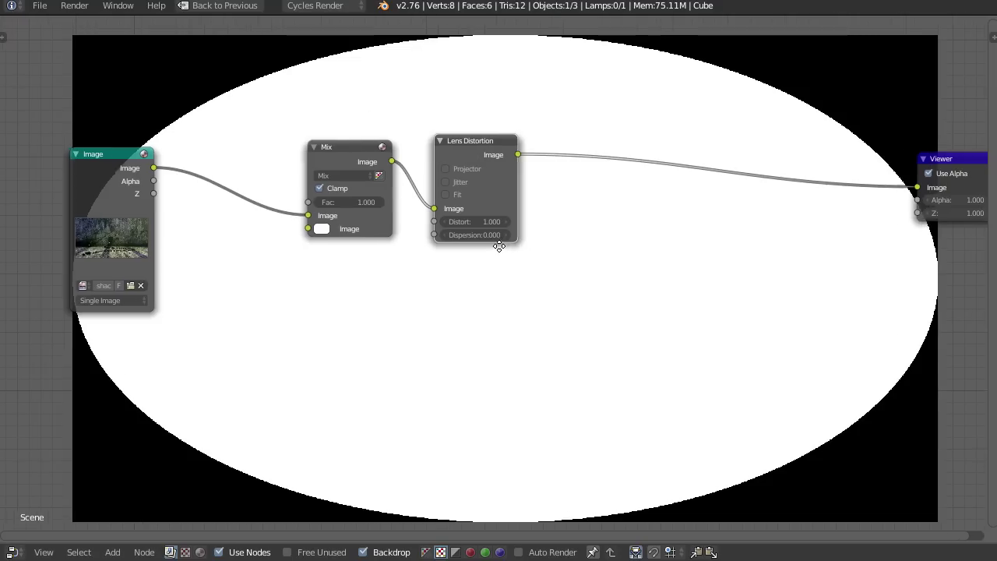
drag(313, 141, 335, 144)
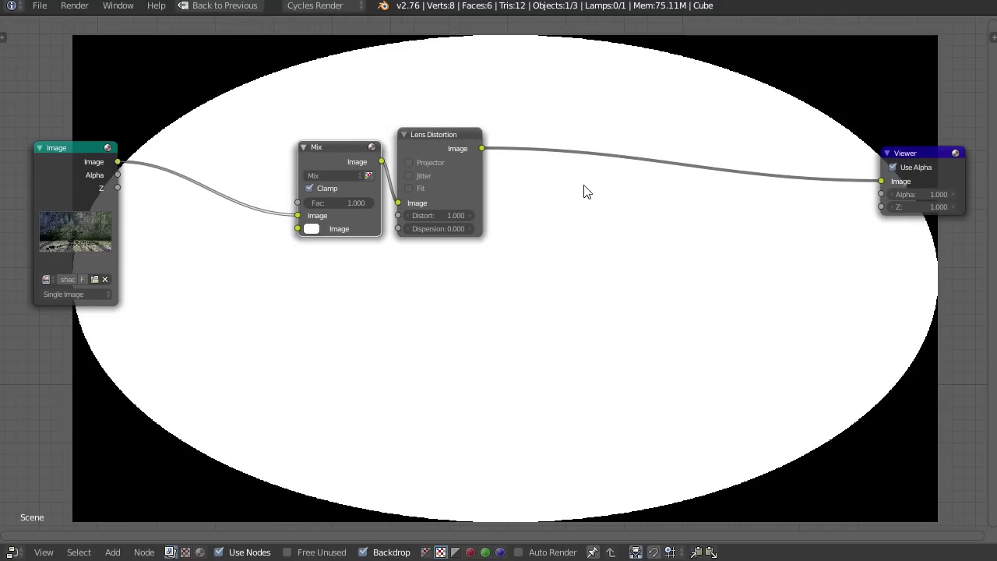
Step: Add a Blur node between Lens Distortion and Viewer, using the Fast Gaussian filter type with Relative enabled
middle_drag(623, 207, 580, 205)
key(shift+a)
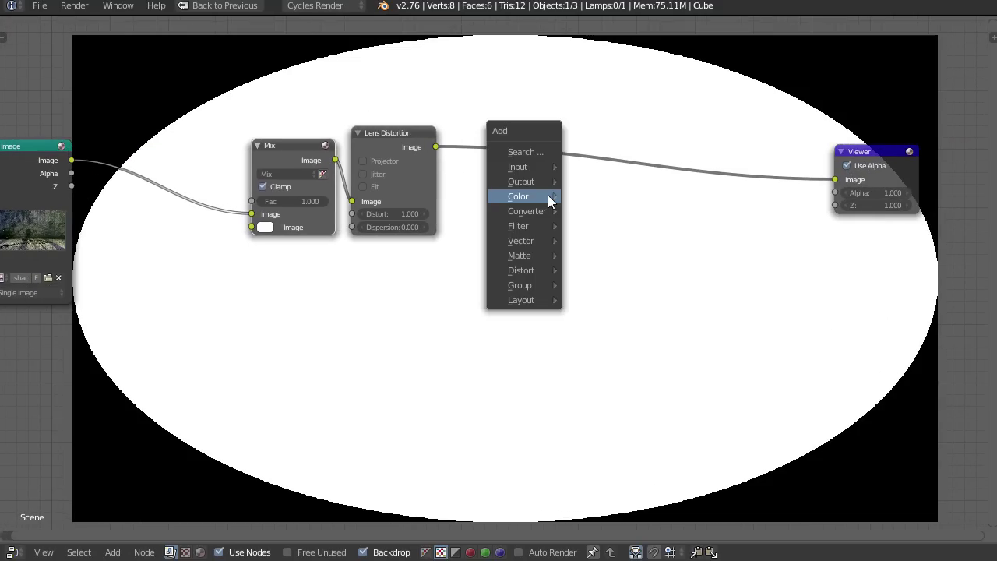
mouse_move(514, 224)
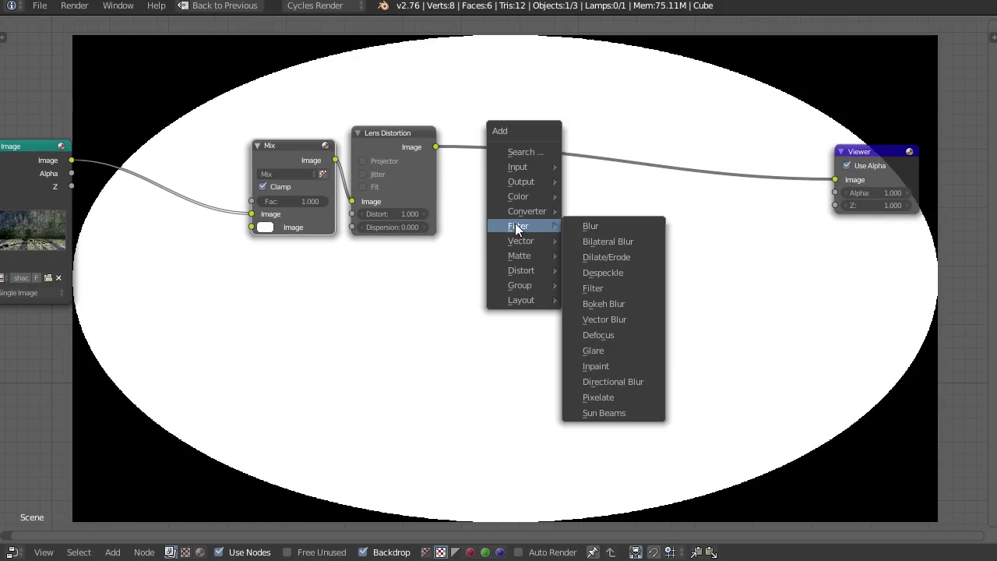
click(596, 224)
click(577, 169)
click(577, 170)
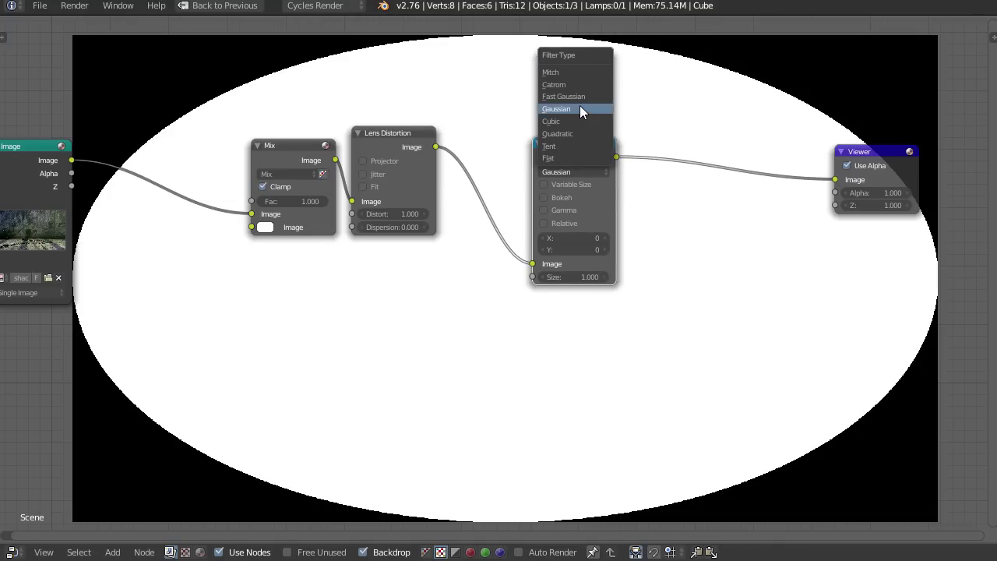
click(579, 105)
click(545, 184)
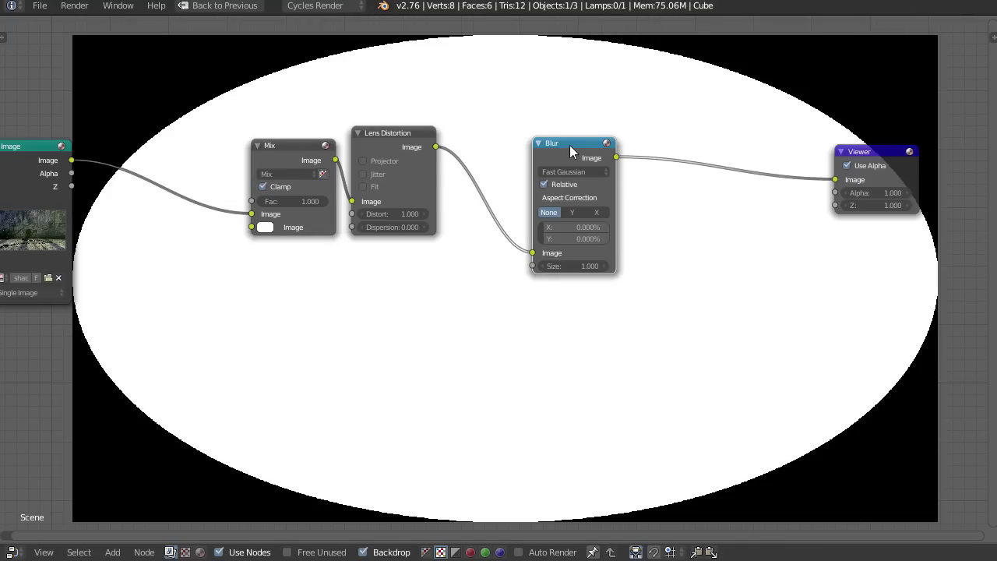
Step: Shift the Blur node slightly and set its X and Y blur sizes to 50% each
drag(567, 148, 572, 133)
click(577, 211)
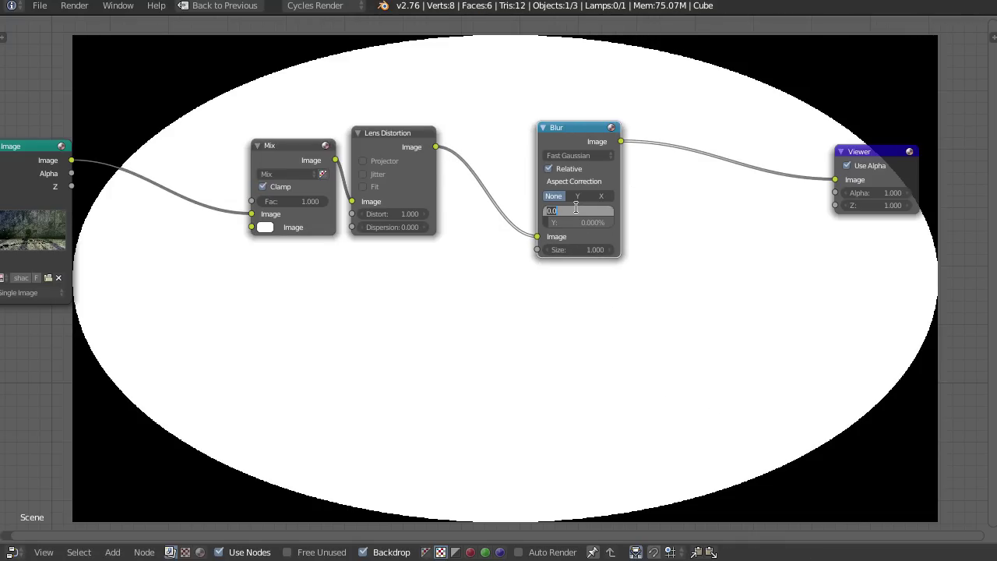
text(50)
key(Return)
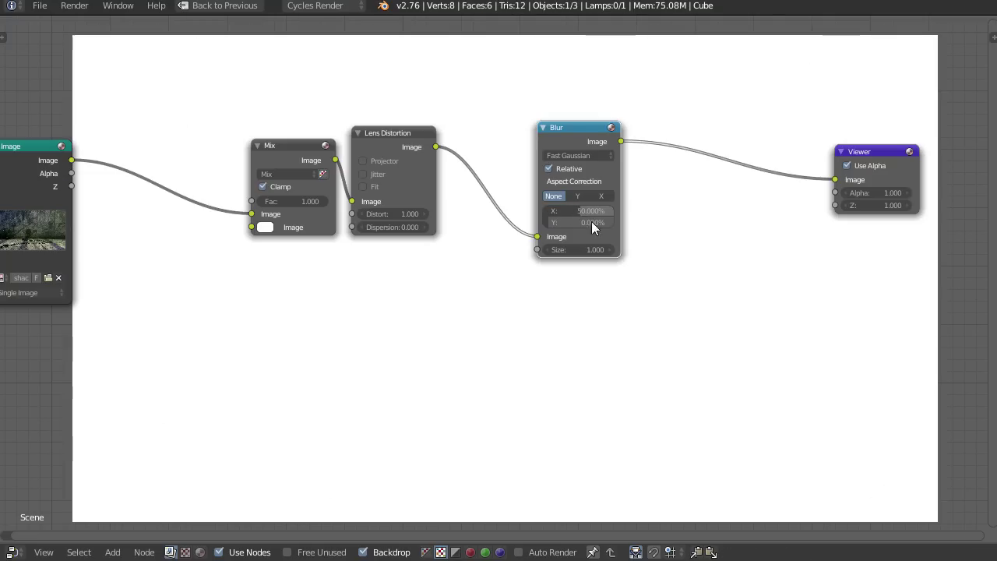
click(569, 223)
text(50)
key(Return)
Step: Move the Blur node farther from the Lens Distortion node to make room between them
middle_drag(658, 148, 571, 232)
scroll(541, 315, up, 2)
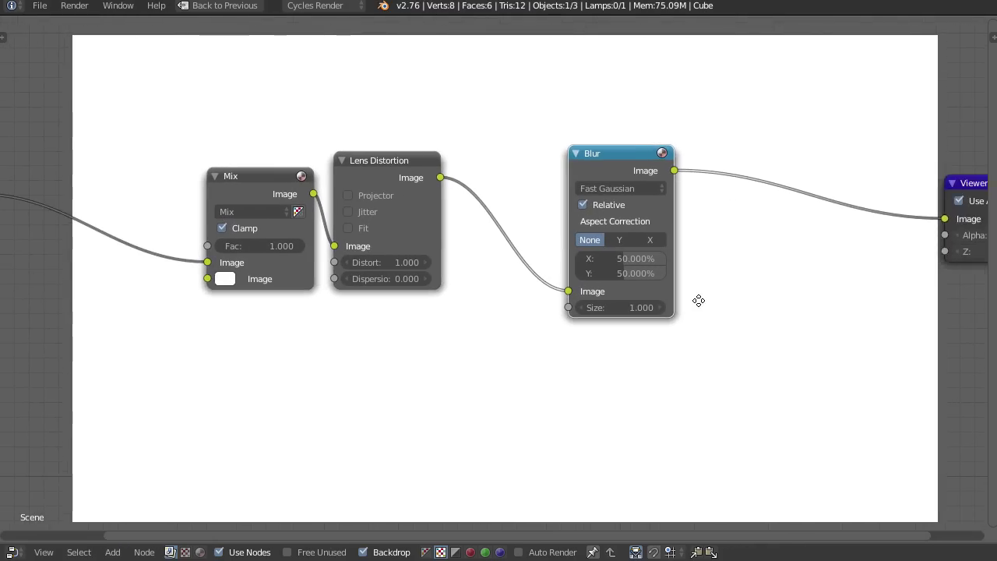
middle_drag(699, 300, 789, 307)
drag(717, 167, 804, 154)
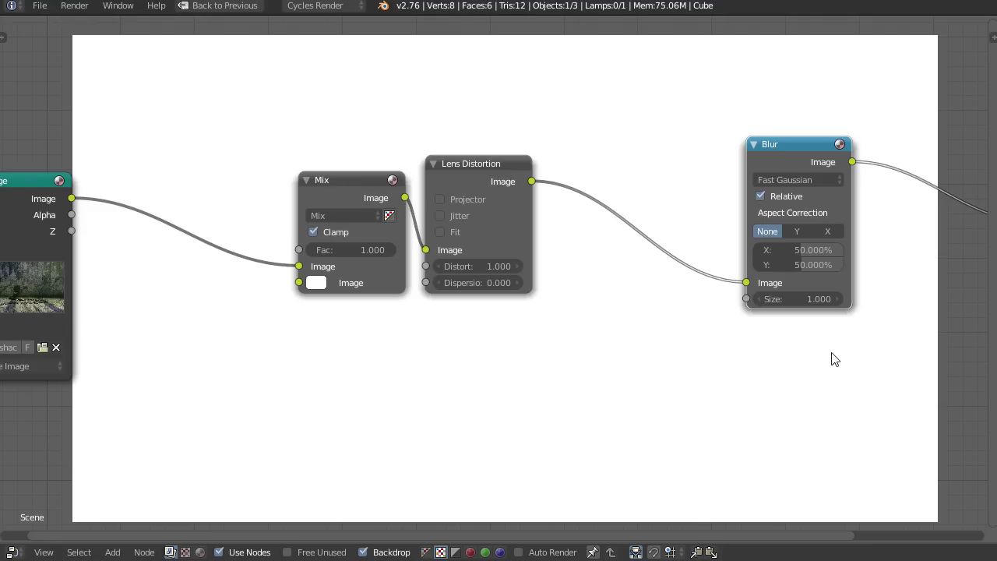
middle_drag(685, 394, 668, 381)
key(shift+a)
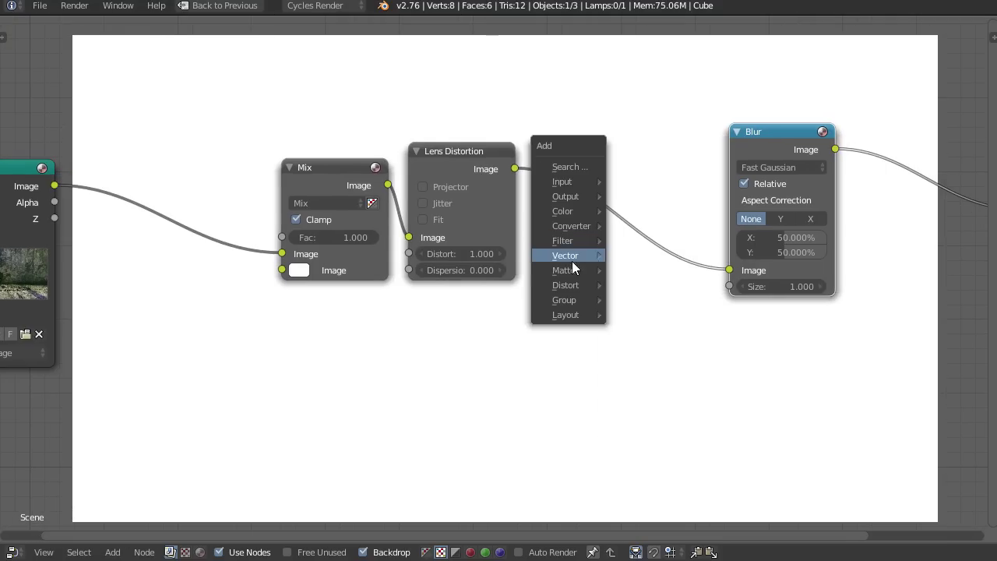
mouse_move(566, 256)
click(646, 254)
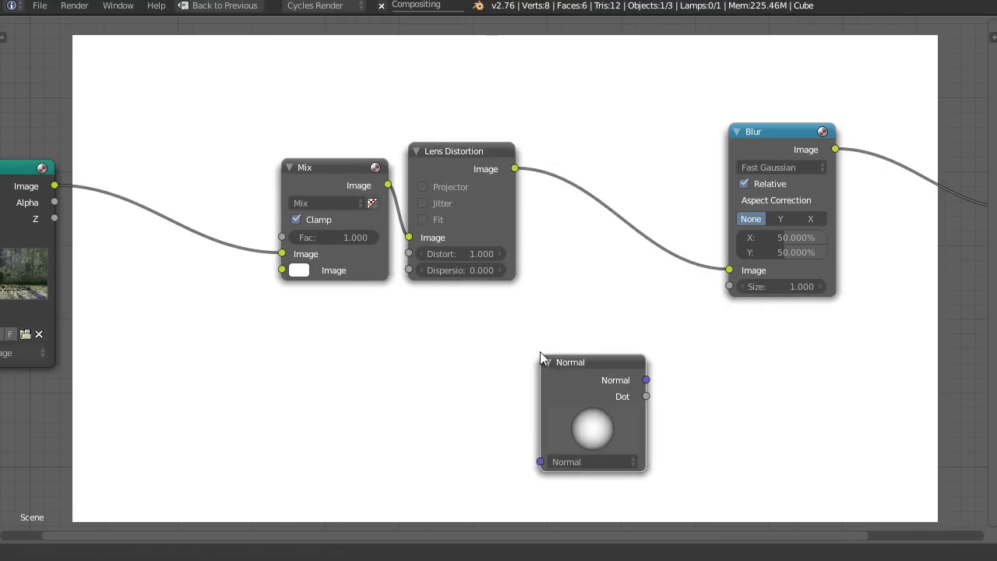
click(541, 350)
key(x)
Step: Add a Normalize node on the link between the Lens Distortion and Blur nodes
key(shift+a)
mouse_move(541, 350)
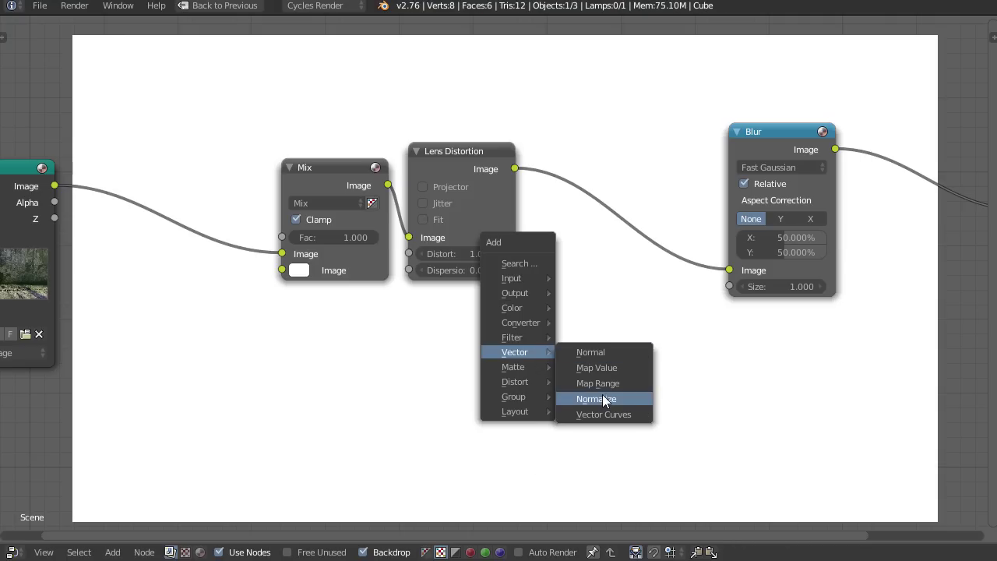
click(602, 399)
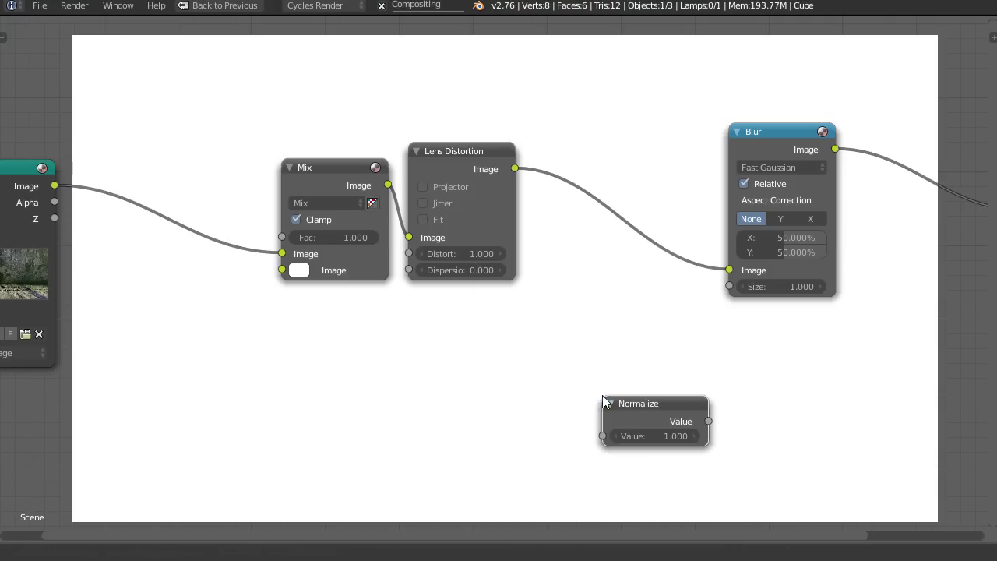
click(556, 187)
key(Home)
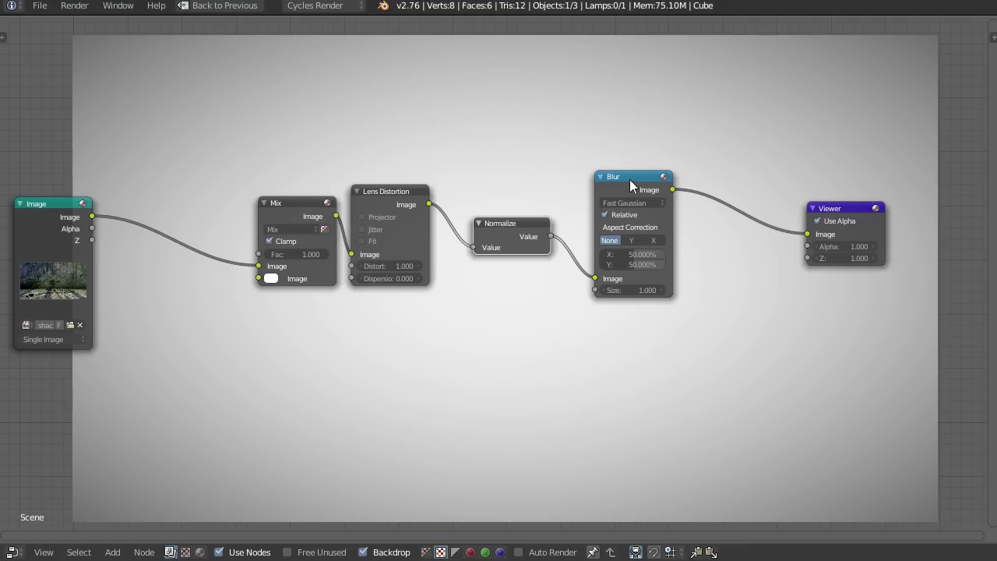
Step: Move the Blur node closer to Normalize and the Viewer farther away, switching the Viewer's Use Alpha off and on again
drag(629, 177, 613, 173)
middle_drag(872, 299, 747, 301)
click(693, 222)
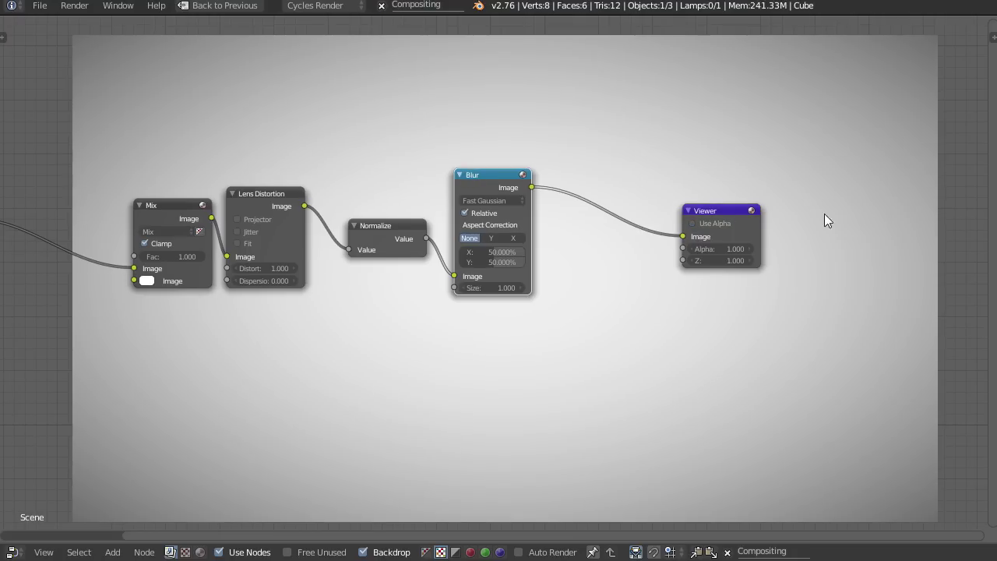
drag(705, 213, 922, 201)
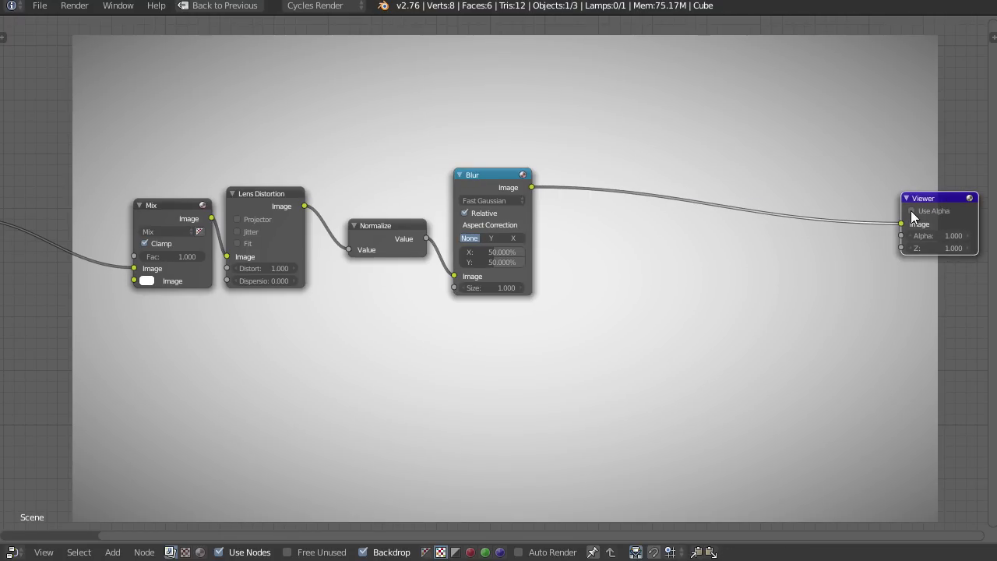
click(909, 213)
Step: Try the Blur node's Size at 0, then return it to 1
scroll(424, 348, up, 2)
middle_drag(502, 348, 584, 304)
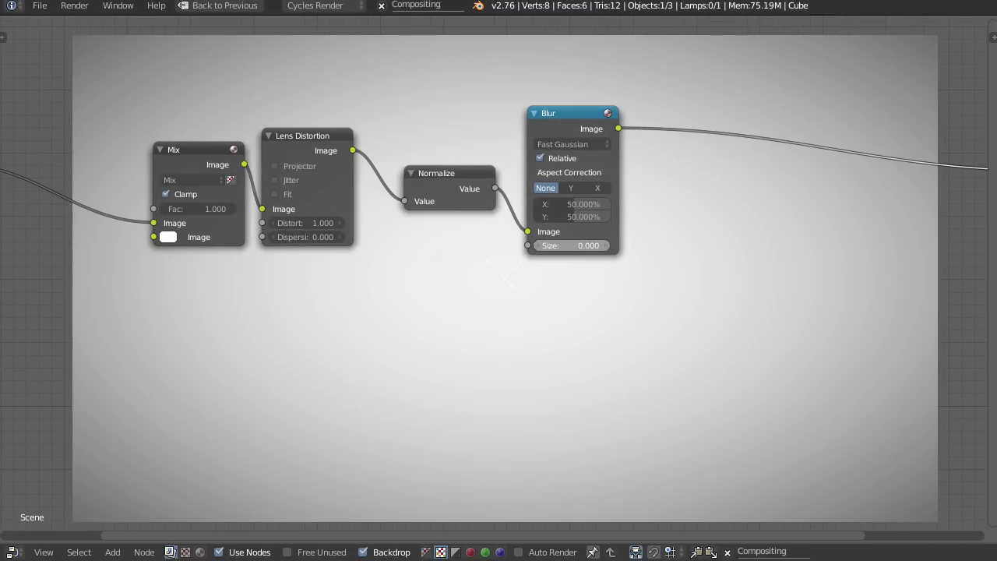
scroll(736, 269, down, 3)
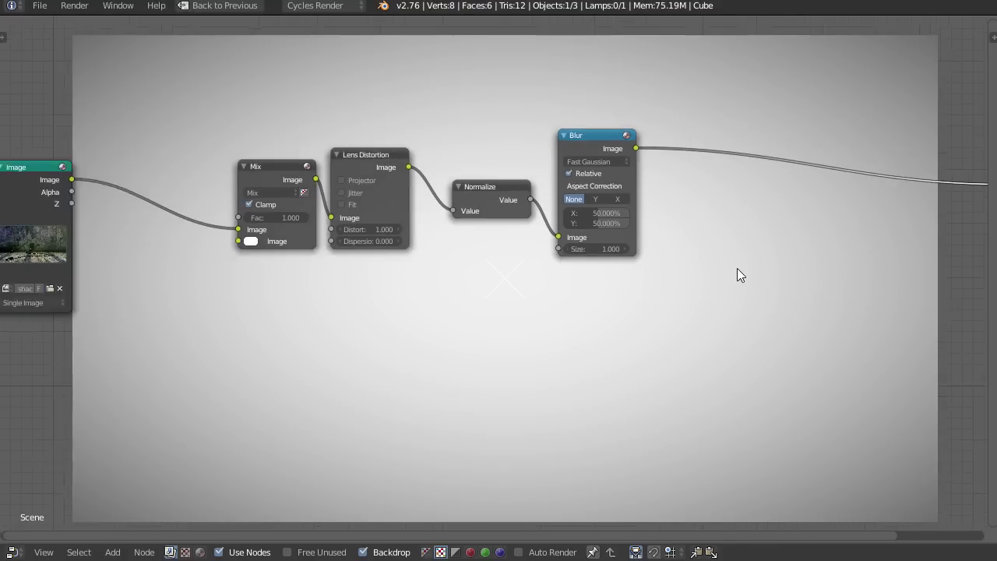
Step: Add another Mix node below the link between Blur and Viewer and set its blend type to Multiply
middle_drag(735, 270, 696, 276)
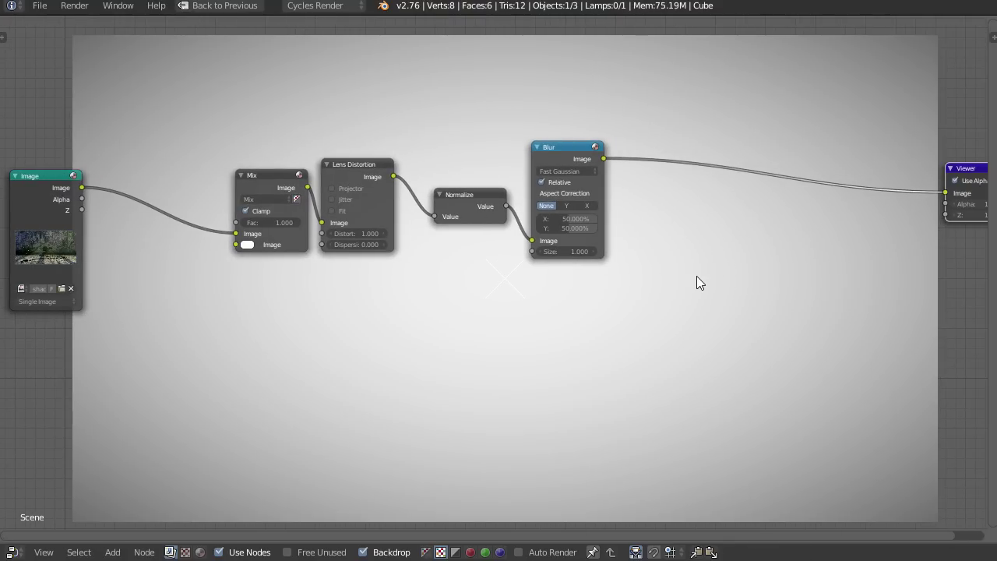
middle_drag(701, 269, 682, 270)
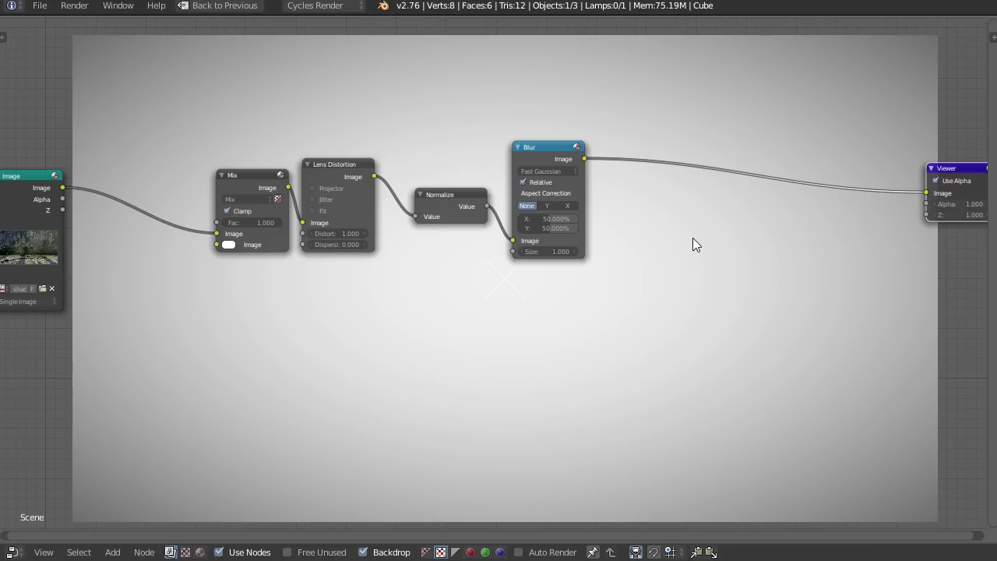
key(shift+a)
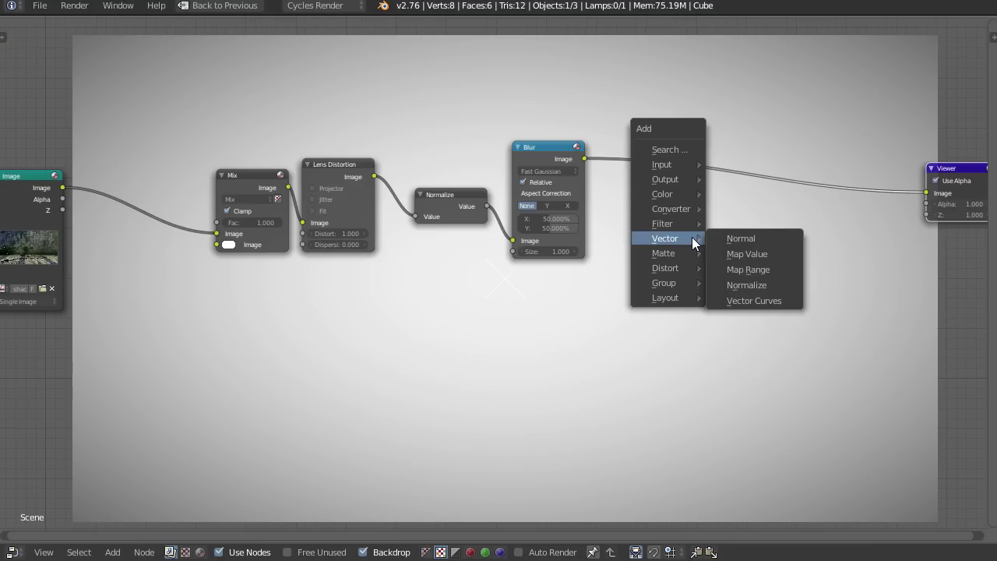
mouse_move(678, 222)
mouse_move(677, 191)
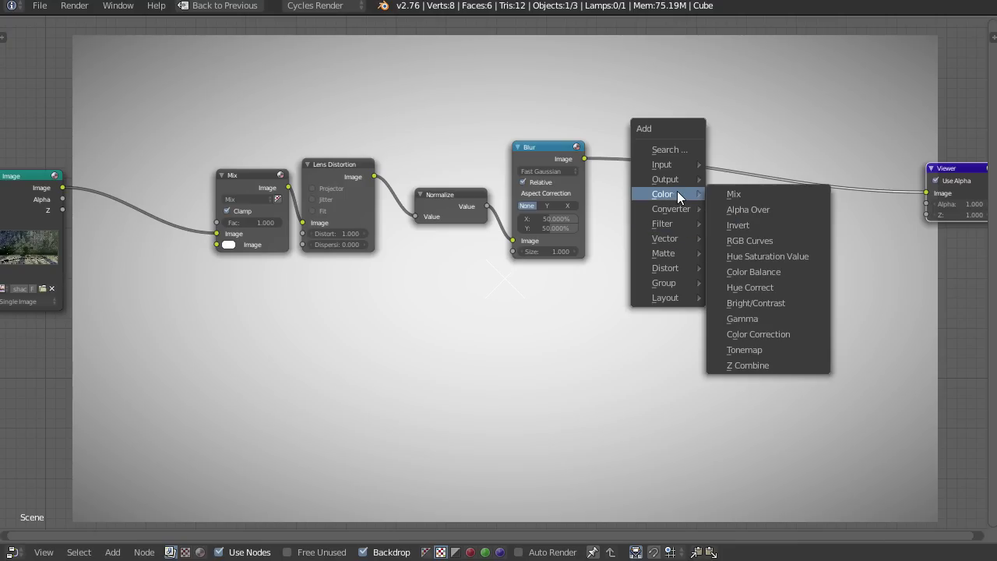
click(749, 201)
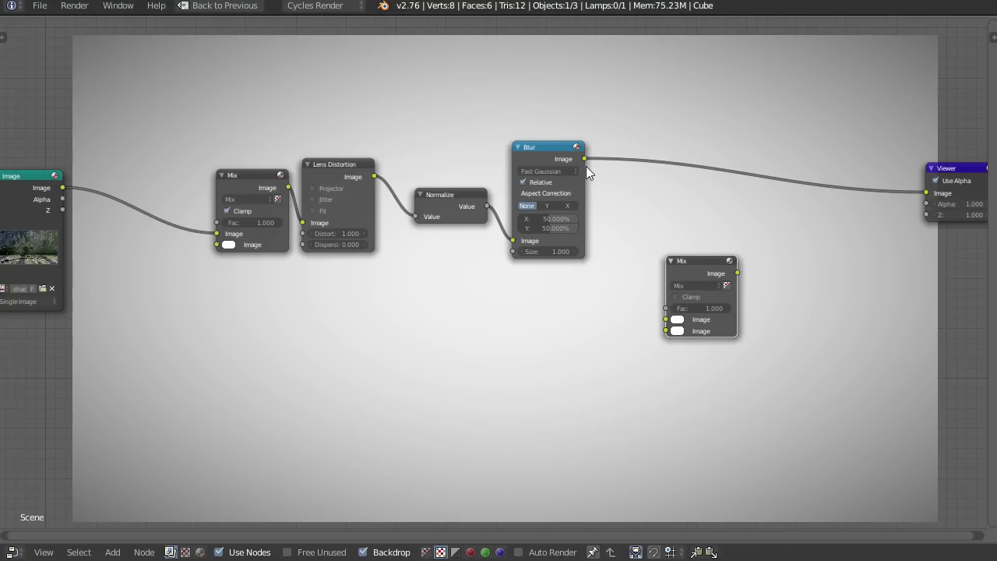
drag(584, 159, 666, 320)
click(703, 284)
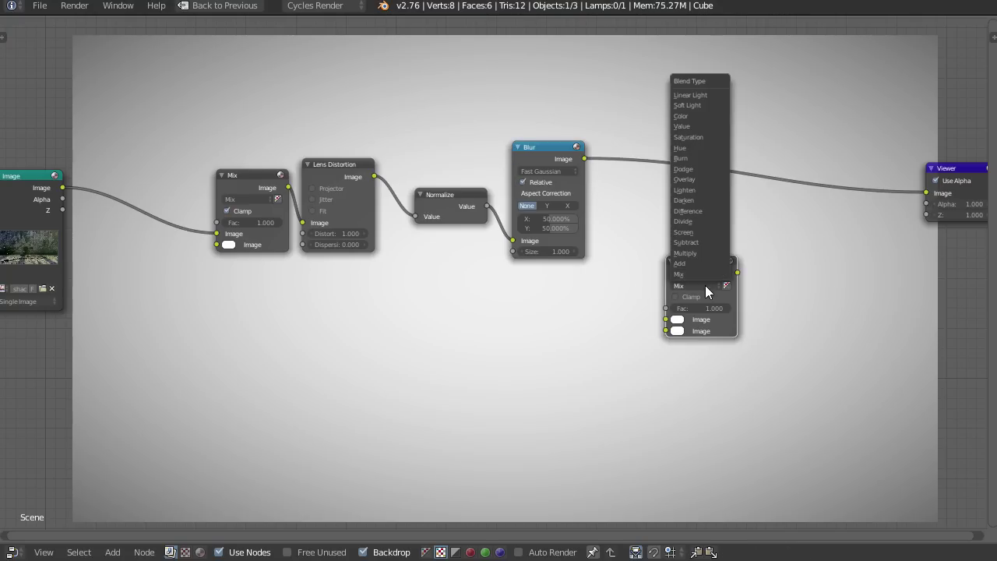
click(705, 253)
Step: Connect the Blur output to the Multiply node's first Image input and the original image to the second, and send the result to the Viewer
drag(584, 159, 666, 319)
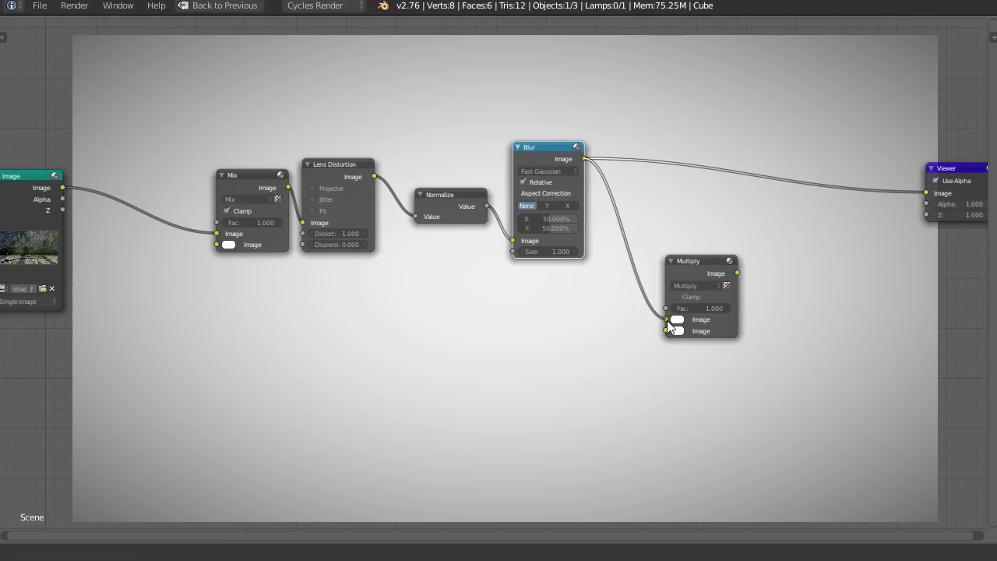
drag(62, 187, 669, 331)
ctrl+shift+click(707, 267)
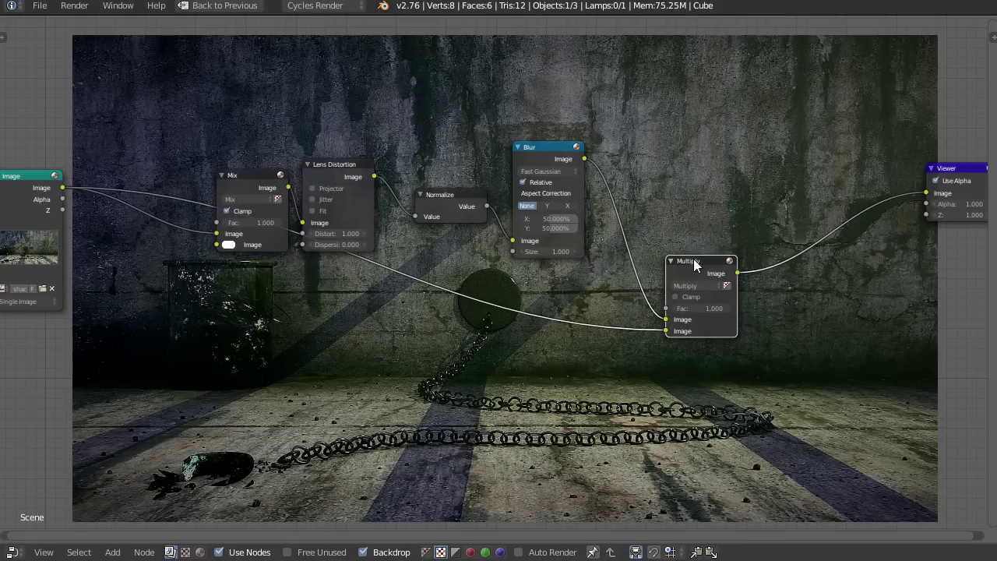
Step: Move the Multiply node closer to the Blur node and vary its Fac, leaving it at 1
drag(693, 258, 673, 229)
mouse_move(699, 278)
mouse_down()
mouse_move(657, 278)
mouse_move(709, 278)
mouse_up()
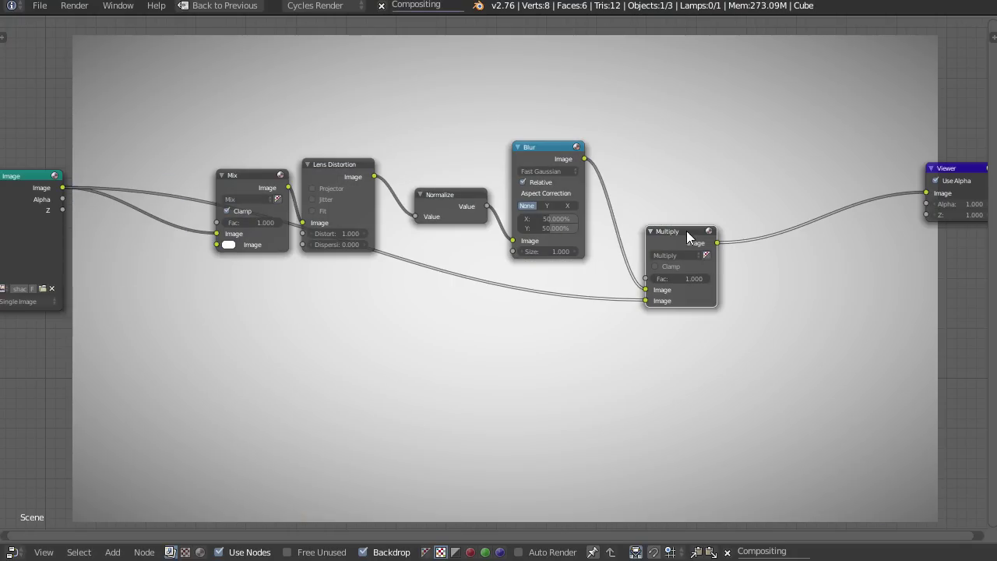
Step: Move the Multiply node down beside the Blur node, then duplicate it above and set the copy's blend type to Overlay
drag(686, 232, 664, 254)
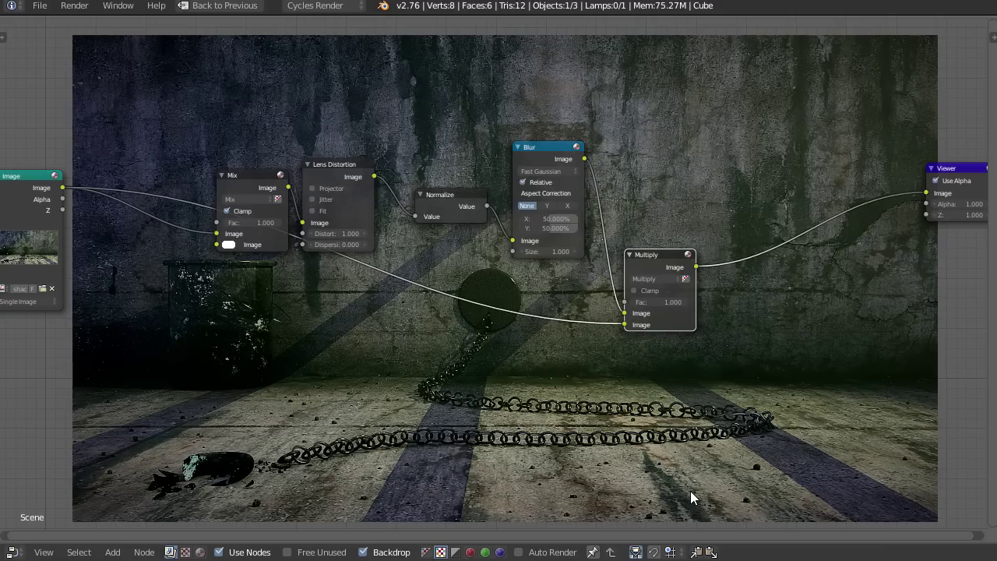
middle_drag(738, 345, 736, 359)
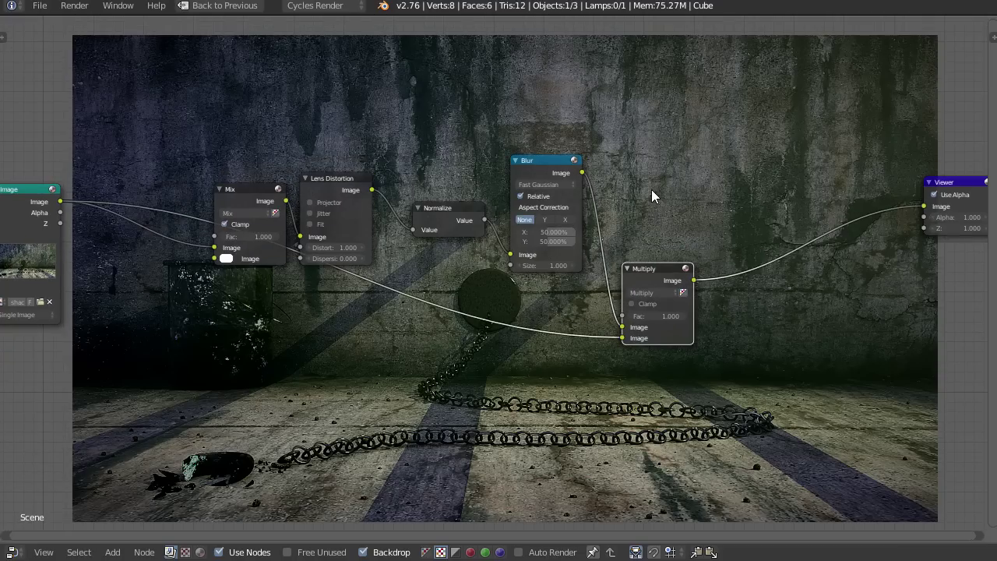
key(shift+a)
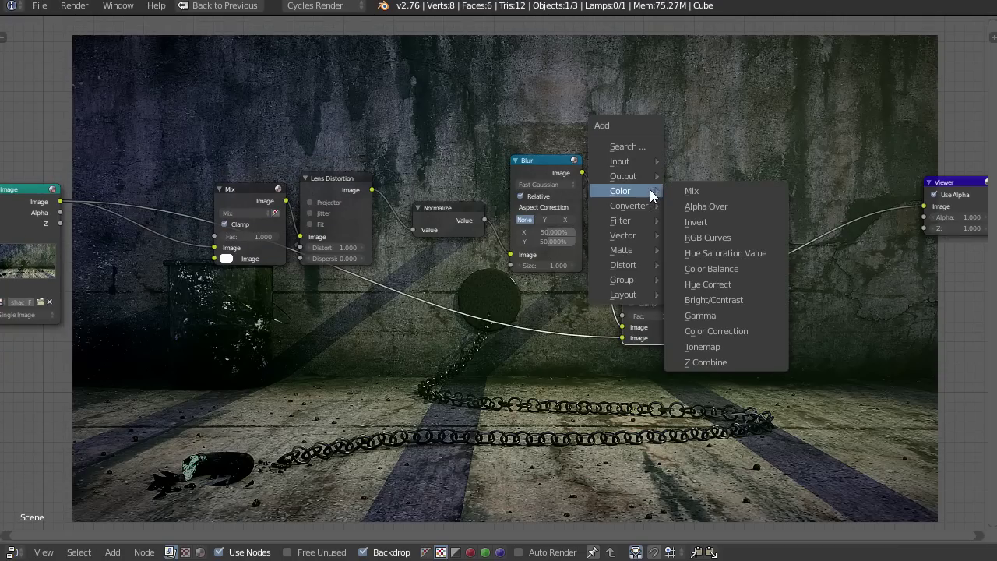
key(Escape)
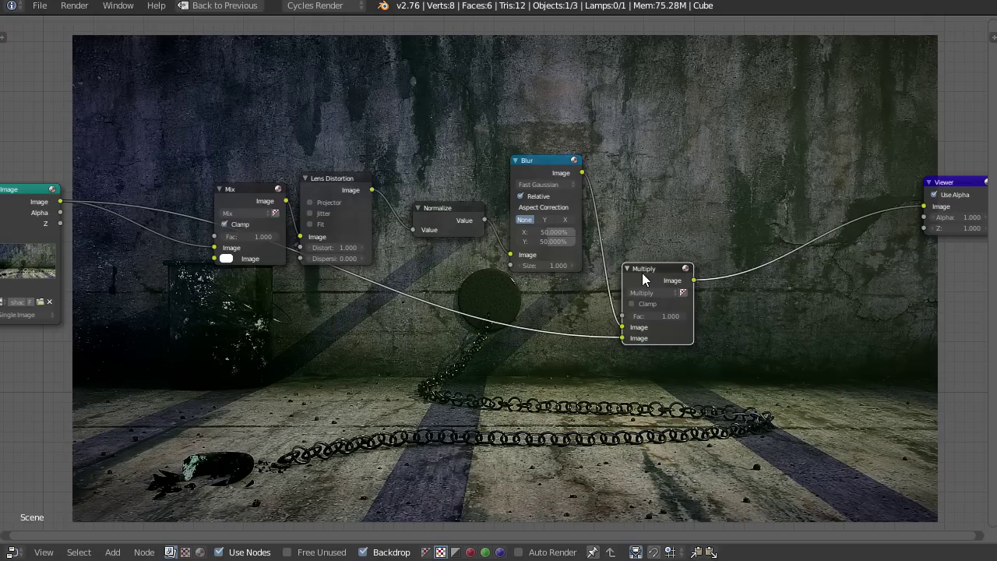
key(shift+d)
click(655, 176)
click(659, 182)
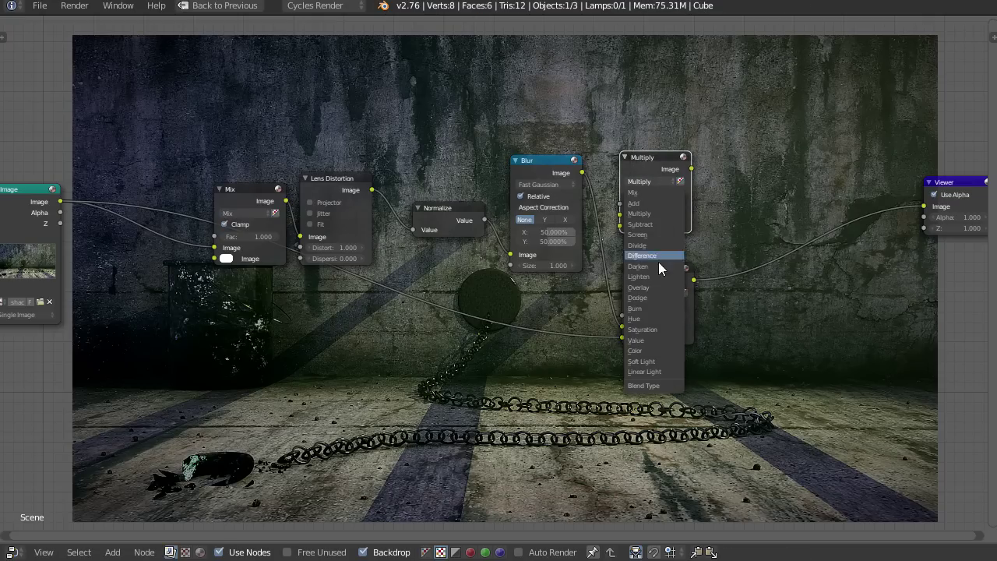
click(653, 286)
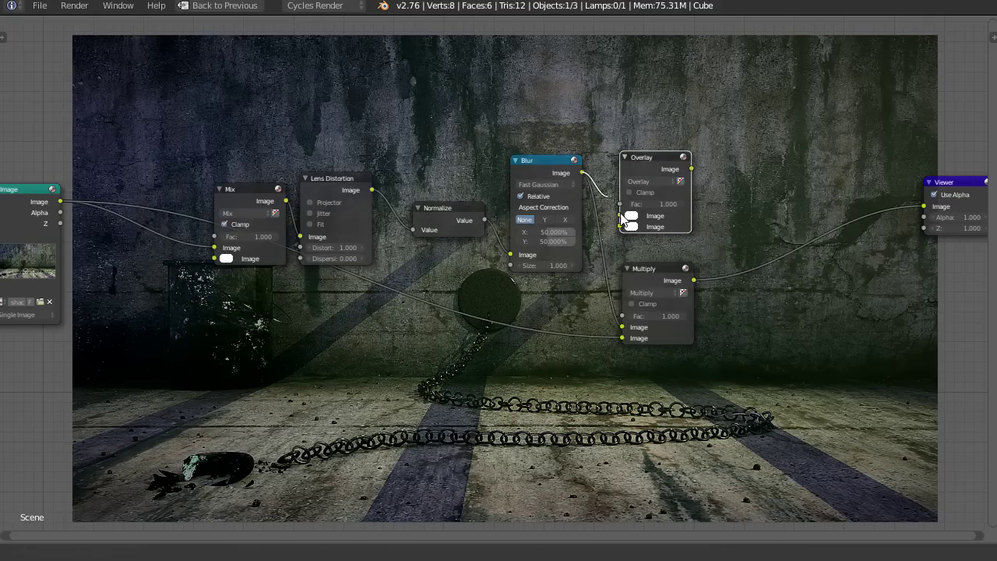
Step: Connect the original image to the Overlay node's first Image input and the Blur output to the second, sending the result to the Viewer
drag(582, 172, 623, 215)
mouse_move(60, 226)
mouse_down()
mouse_move(238, 238)
mouse_move(69, 239)
mouse_up()
drag(71, 201, 621, 226)
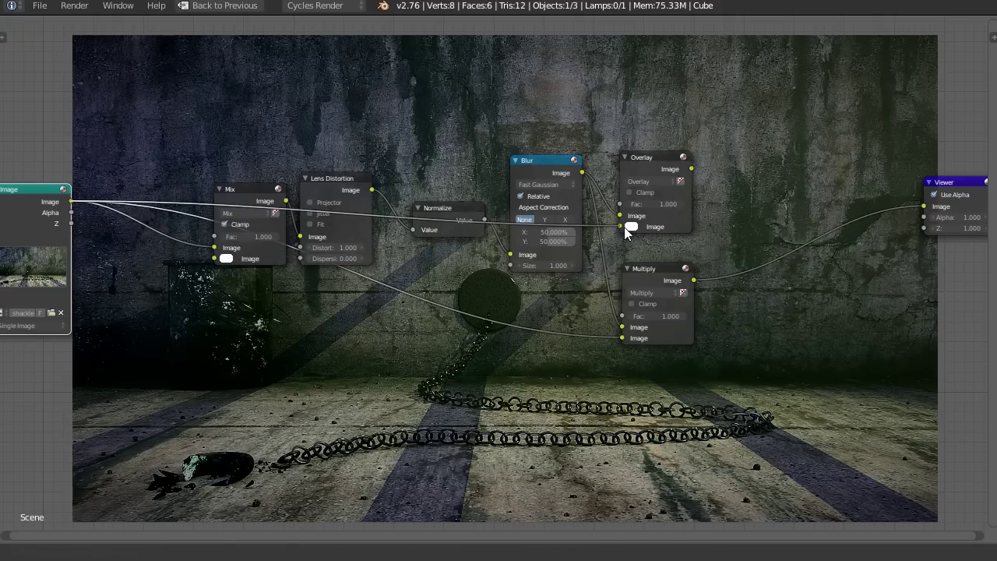
ctrl+shift+click(651, 163)
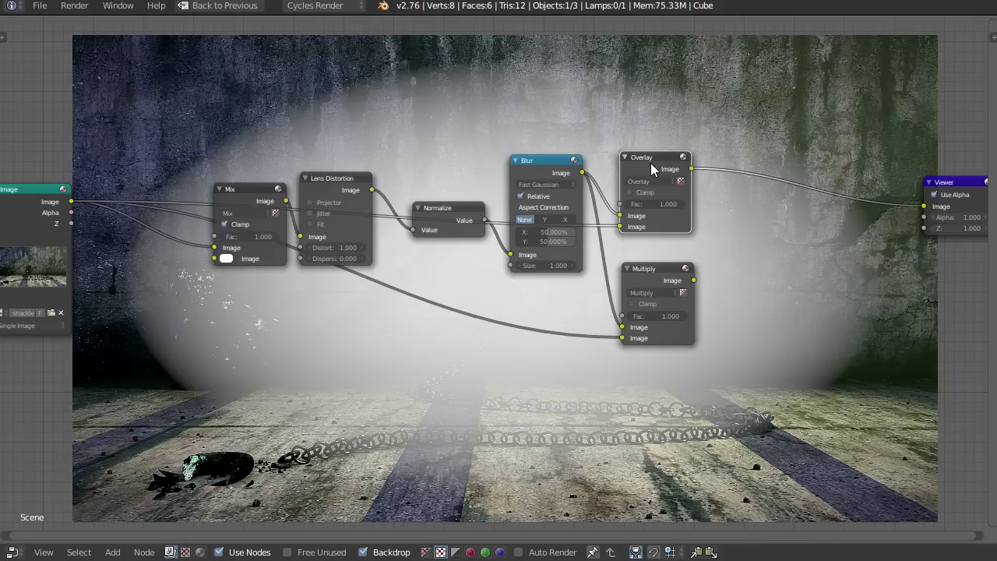
drag(619, 225, 620, 215)
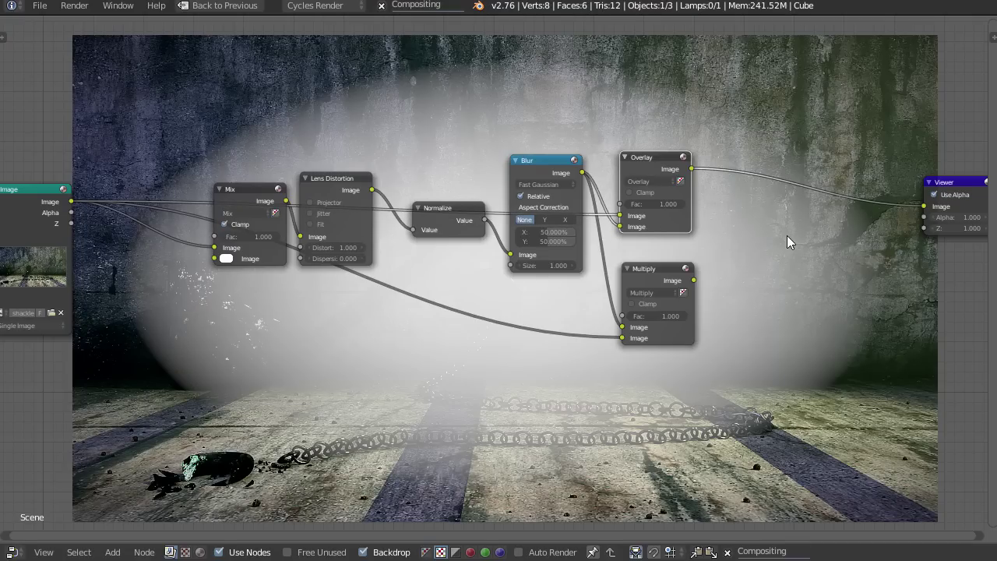
middle_drag(728, 250, 762, 253)
mouse_move(708, 207)
mouse_down()
mouse_move(662, 207)
mouse_move(718, 207)
mouse_up()
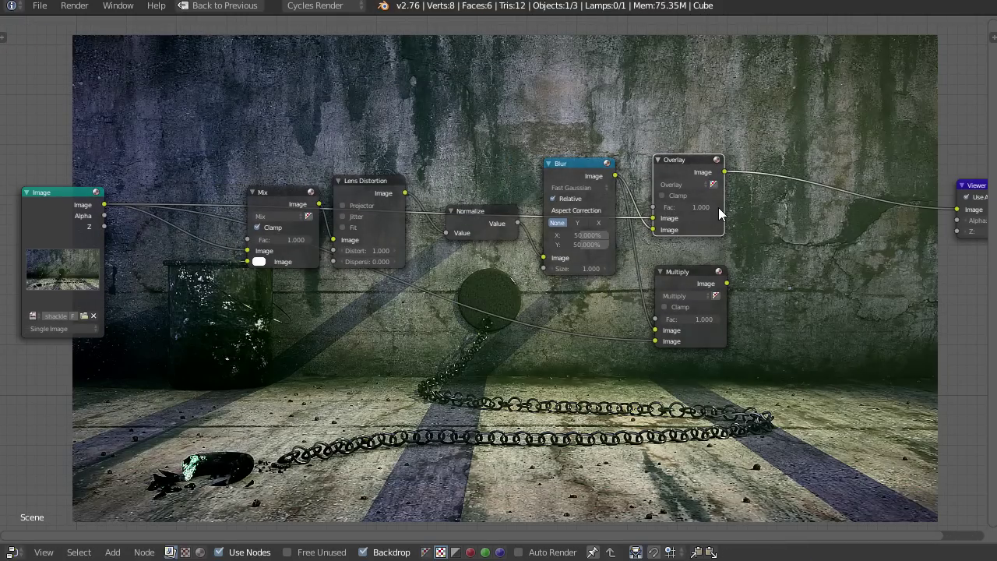
middle_drag(777, 320, 746, 271)
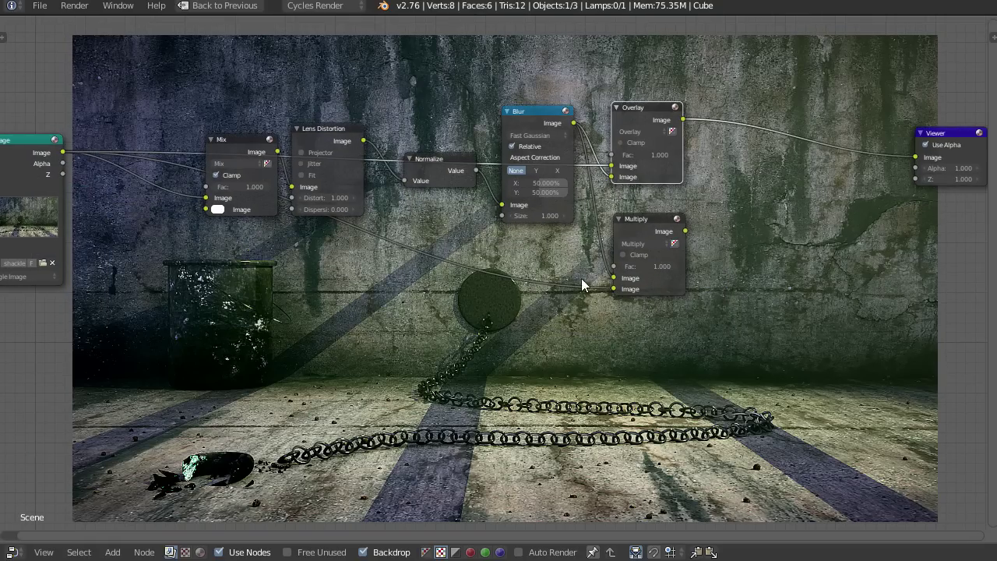
middle_drag(521, 316, 562, 344)
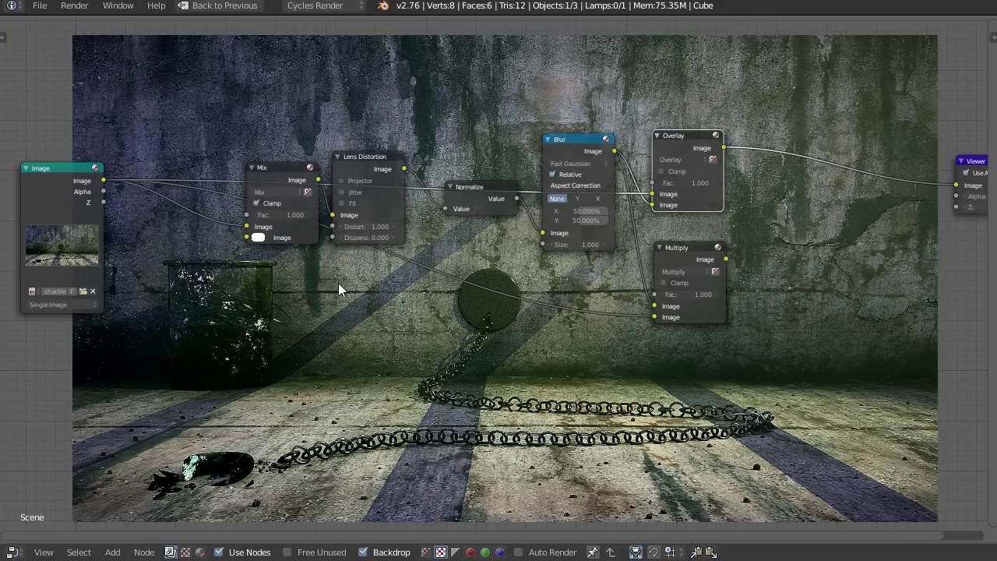
Step: Preview the Overlay vignette with the Blur node's Size at 0, then restore the Size to 1
scroll(628, 322, up, 1)
click(565, 230)
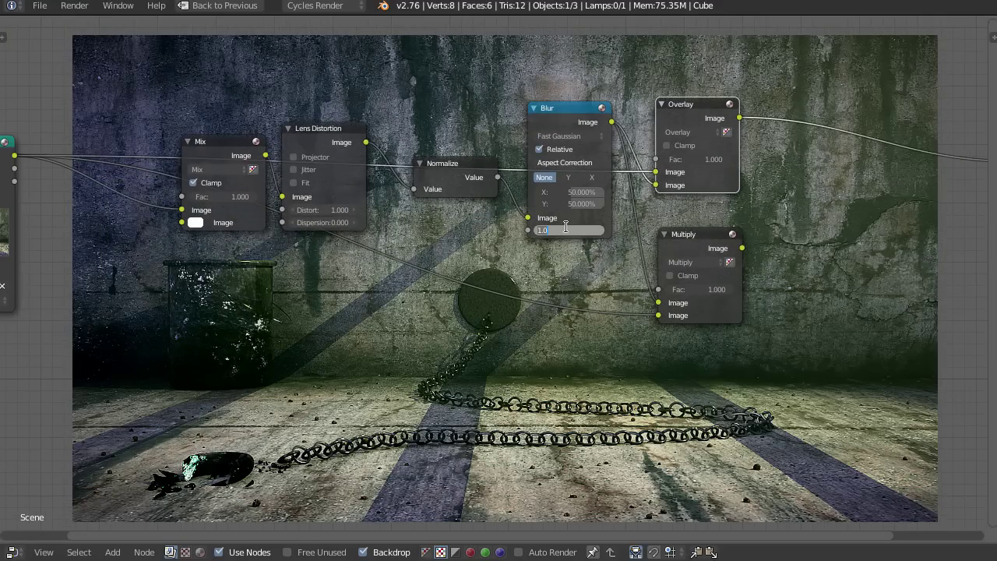
text(0)
key(Return)
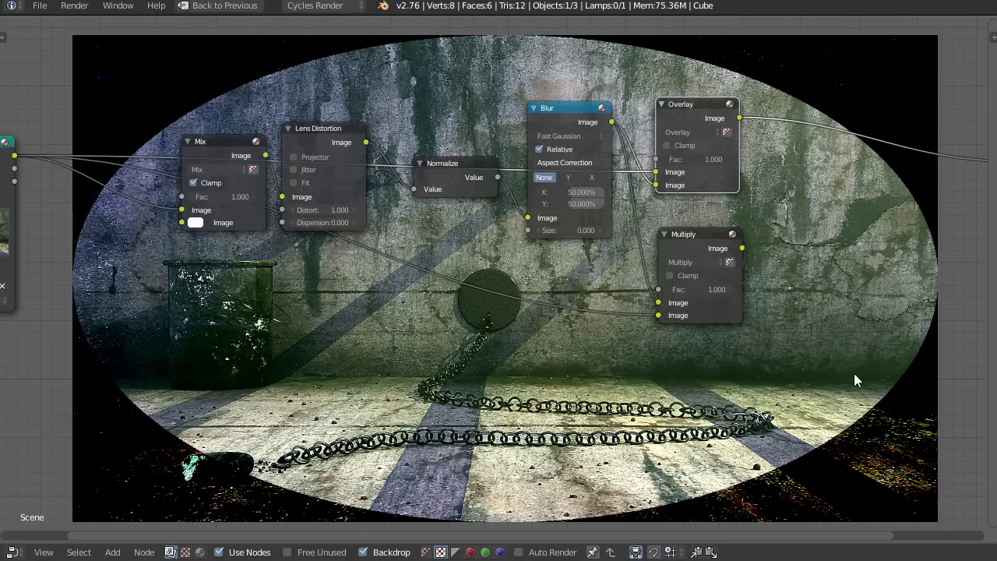
mouse_move(732, 160)
mouse_down()
mouse_move(714, 160)
mouse_move(733, 160)
mouse_up()
drag(686, 111, 688, 102)
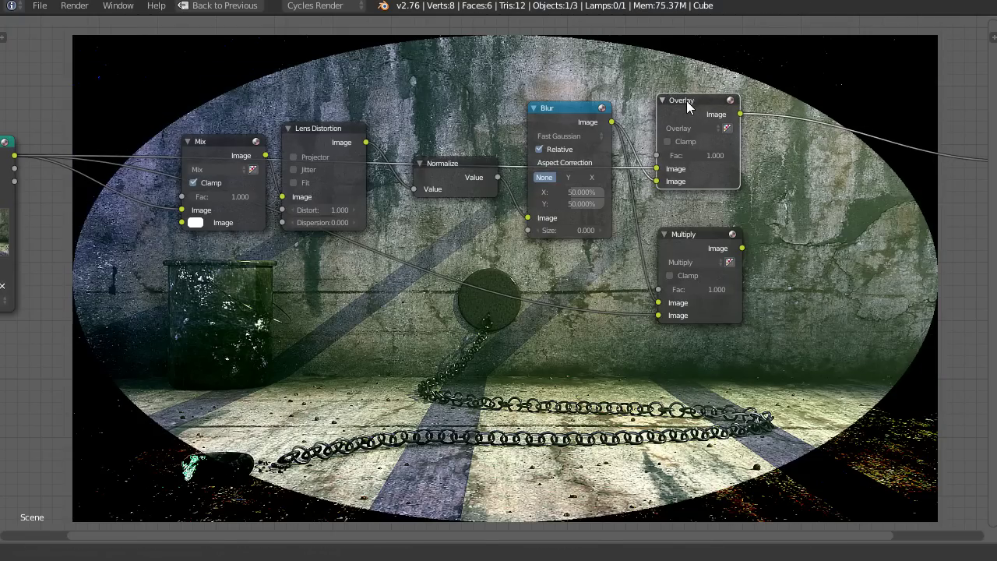
click(582, 231)
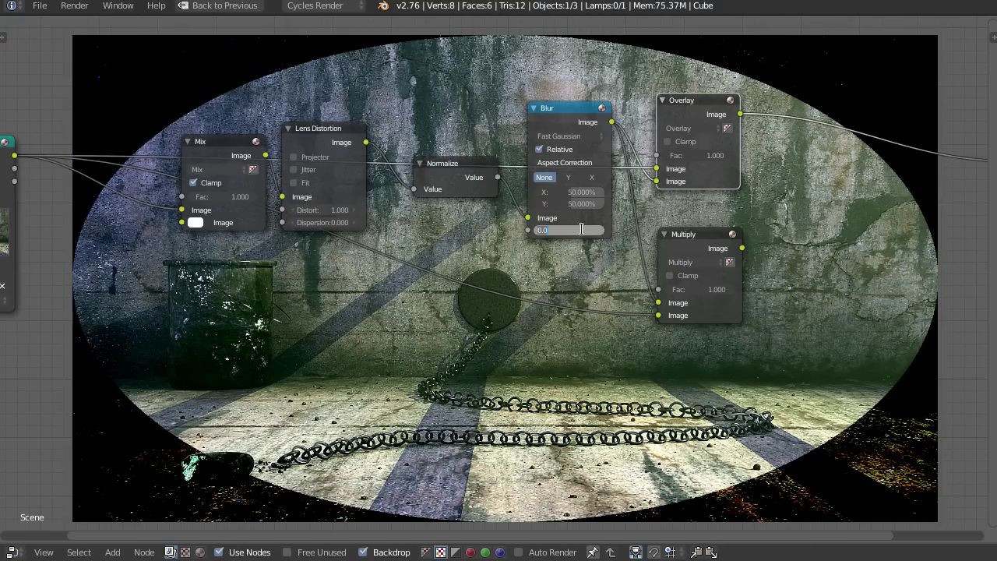
text(1)
key(Return)
Step: Insert a Mix node between Overlay and Viewer and connect the Multiply output to its second Image input
middle_drag(795, 269, 632, 265)
key(shift+a)
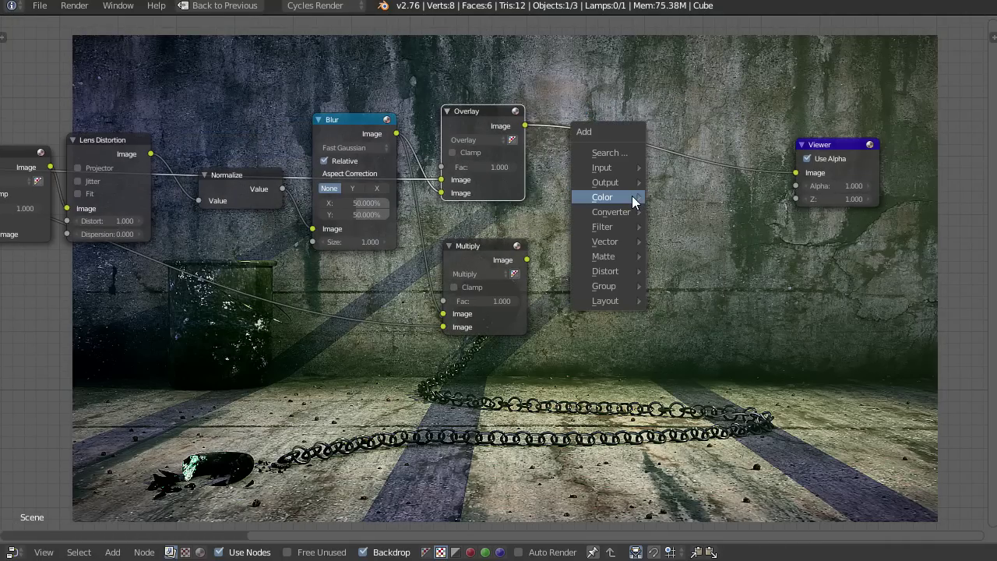
mouse_move(632, 197)
click(679, 197)
click(589, 216)
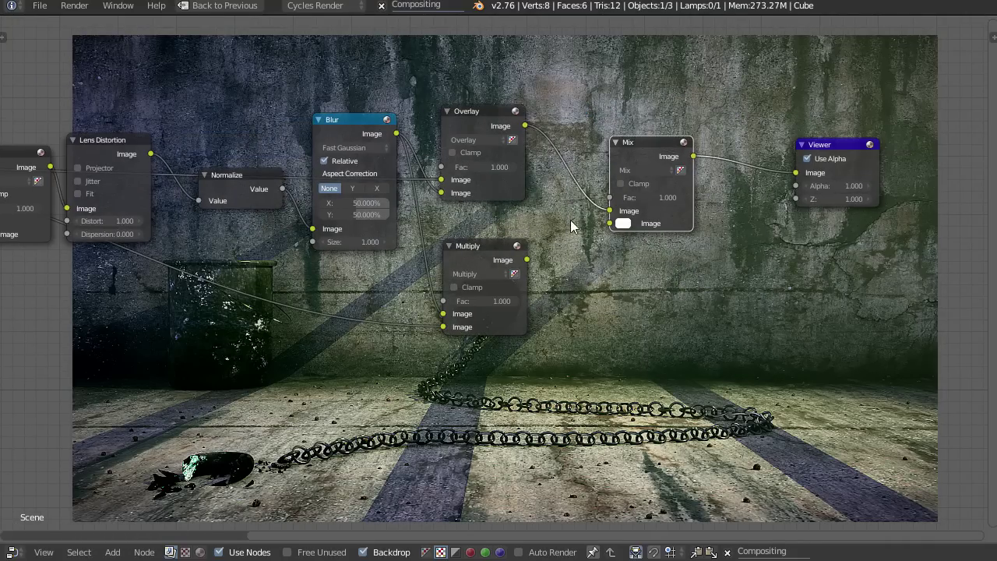
drag(527, 263, 610, 223)
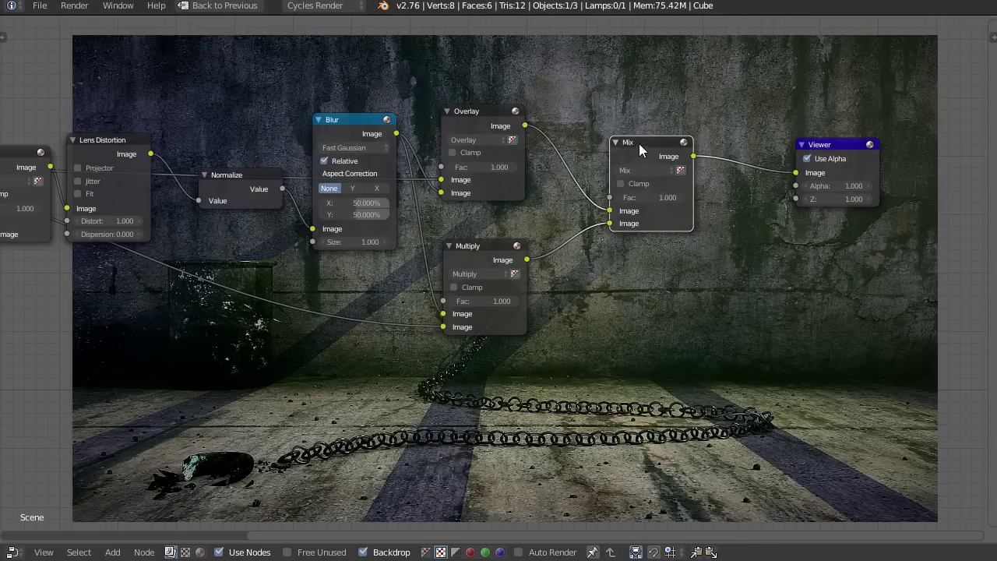
Step: Move the new Mix node closer to Overlay and Multiply, test its Fac while leaving it at 1, and shift the Viewer farther away
drag(650, 164, 624, 159)
drag(644, 193, 693, 194)
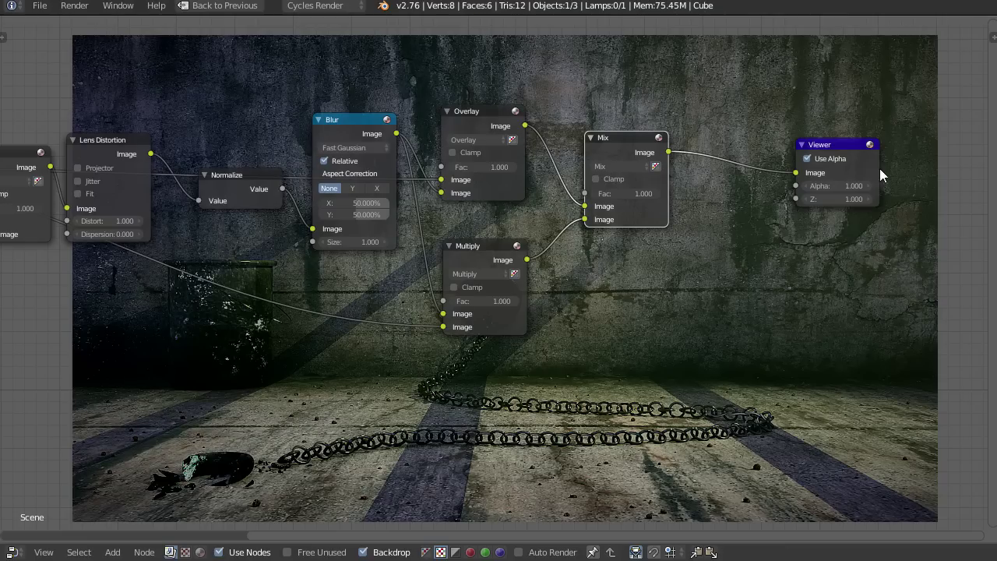
drag(853, 150, 908, 148)
scroll(734, 323, down, 1)
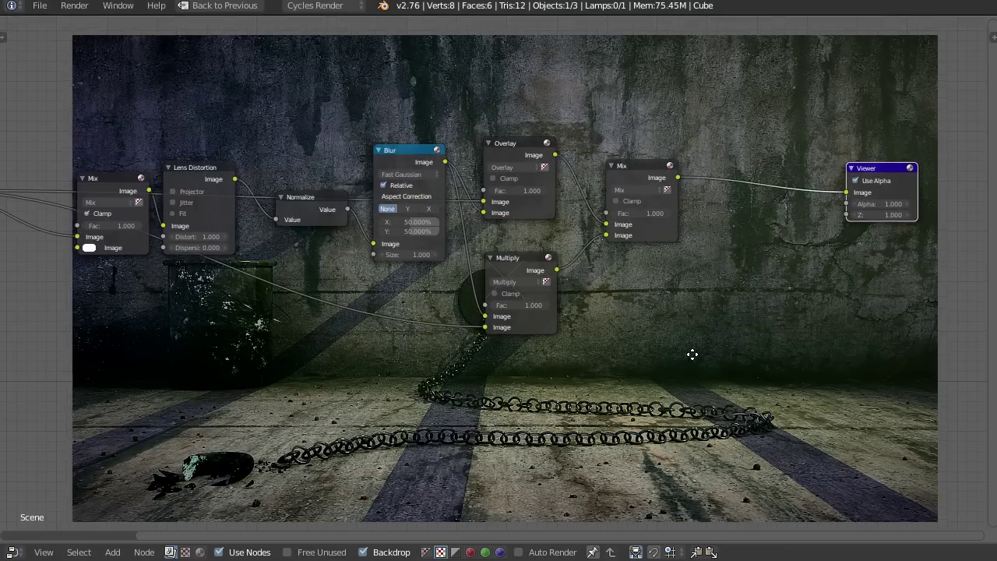
middle_drag(692, 355, 745, 355)
middle_drag(371, 329, 404, 330)
key(a)
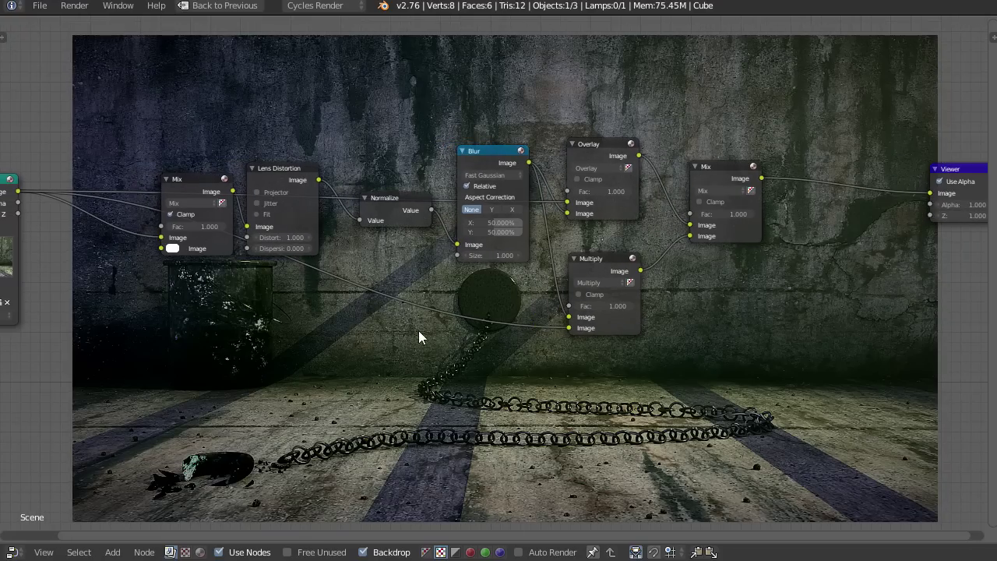
key(b)
drag(100, 62, 773, 410)
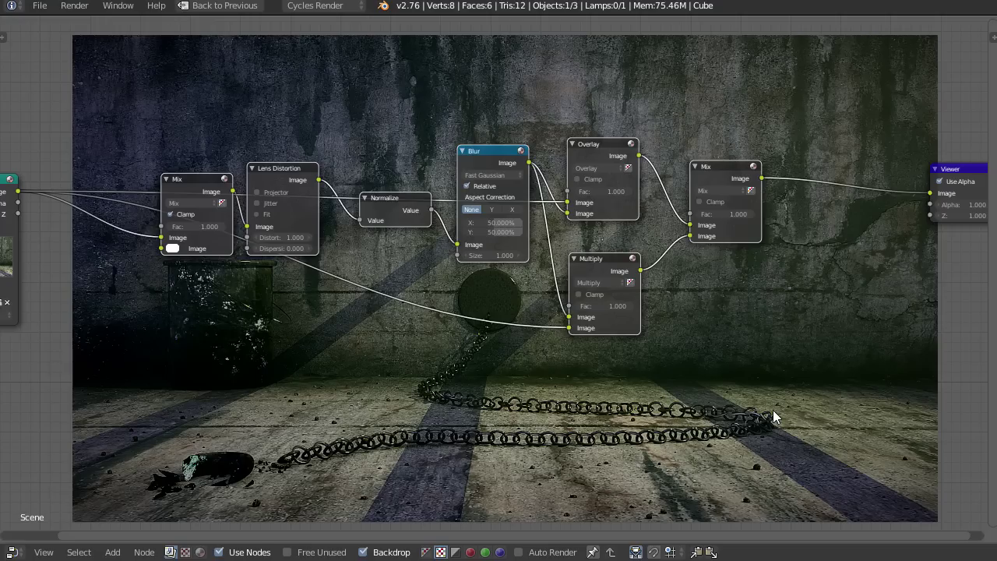
middle_drag(532, 405, 567, 407)
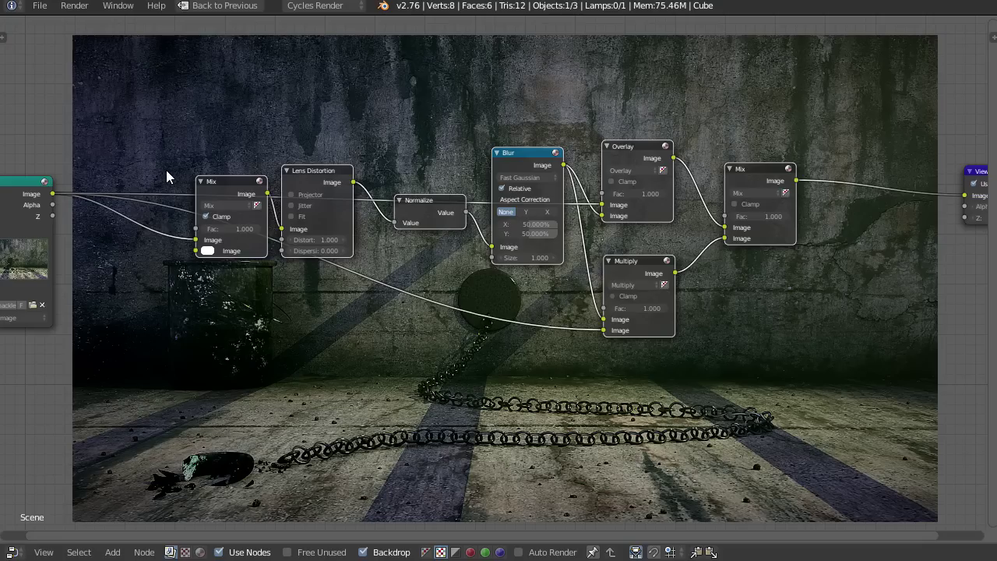
Step: Add a reroute point to the original image's outgoing links near the Image node and group it with all the vignette nodes
shift+right_drag(154, 148, 163, 337)
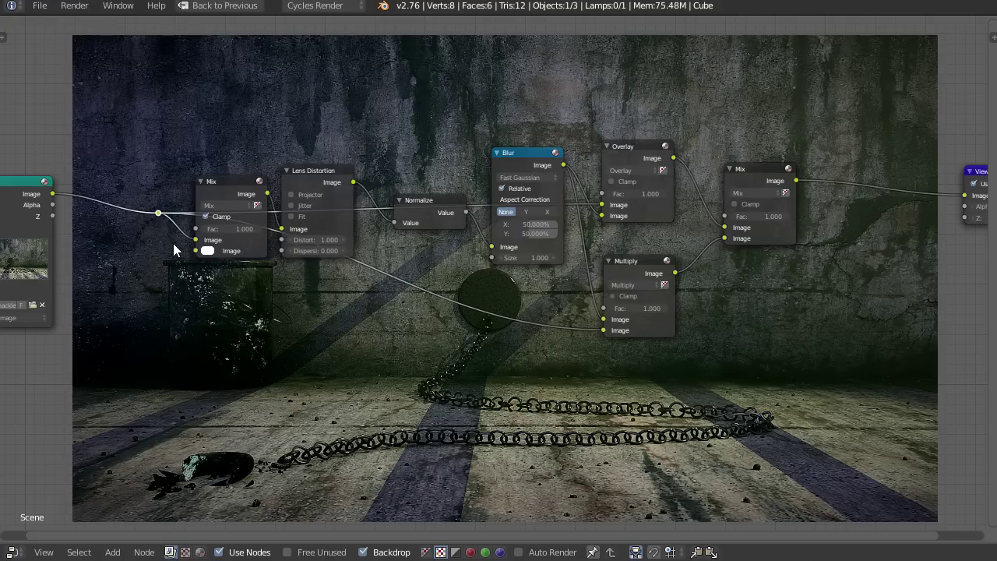
drag(160, 216, 122, 203)
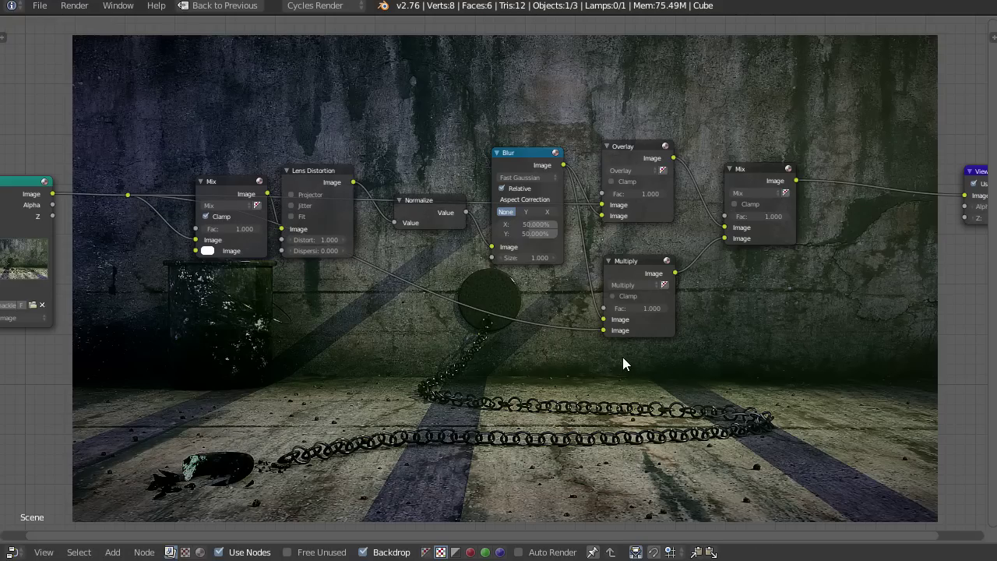
drag(107, 59, 822, 415)
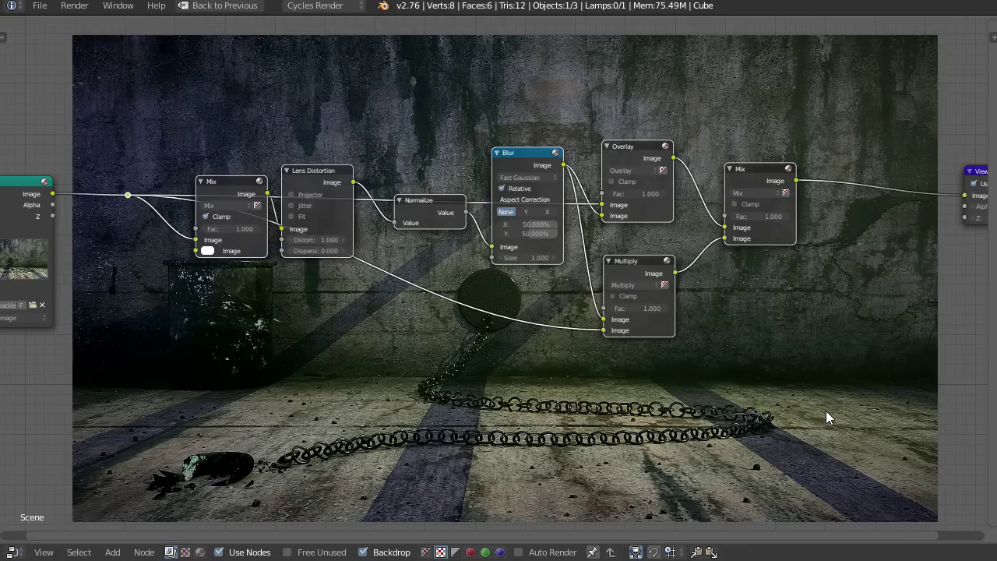
key(ctrl+g)
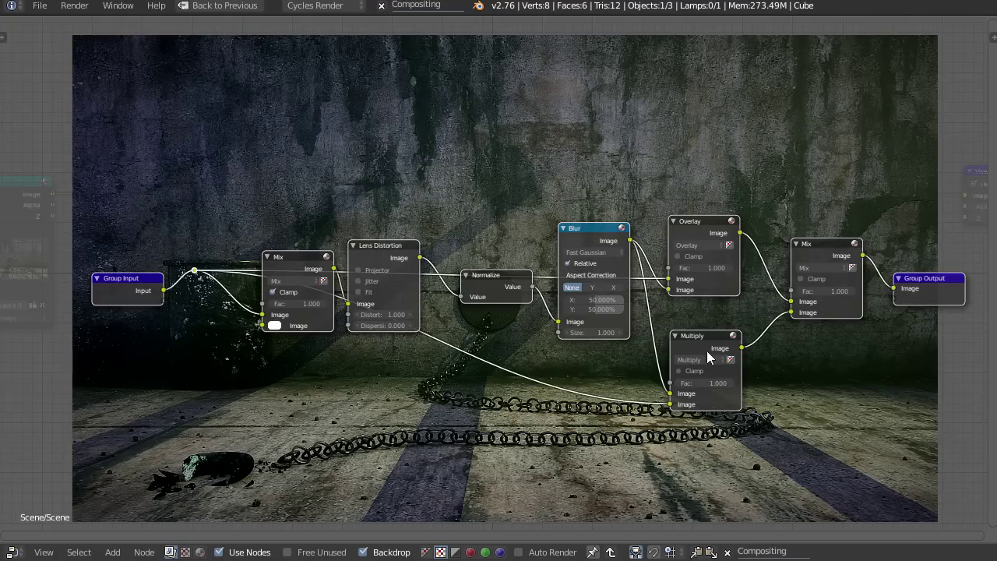
Step: Move the Group Input and Group Output nodes farther out from the vignette nodes inside the group
key(Home)
drag(105, 244, 76, 228)
drag(888, 230, 969, 211)
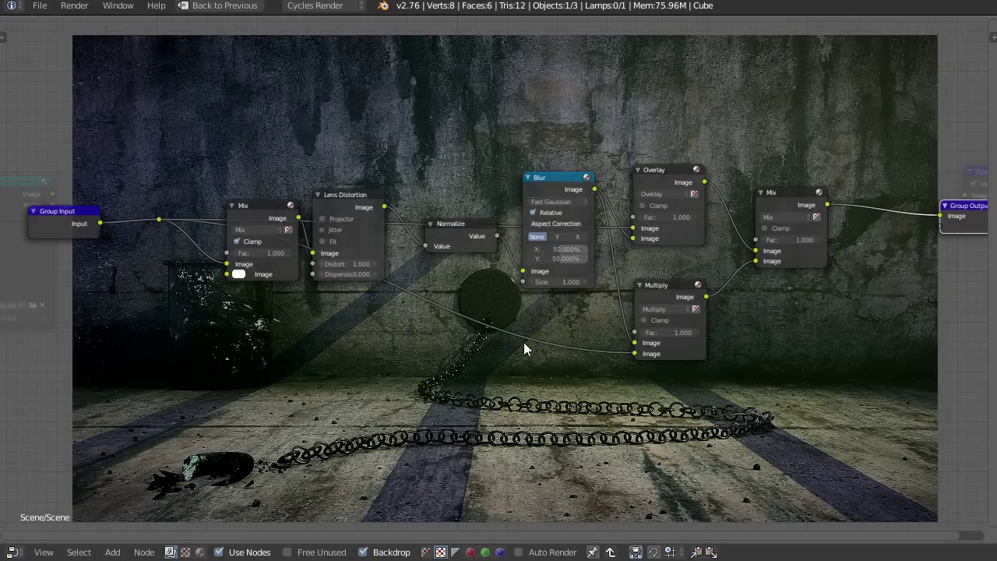
key(Tab)
key(Tab)
middle_drag(649, 357, 598, 361)
drag(924, 219, 970, 217)
middle_drag(692, 327, 702, 325)
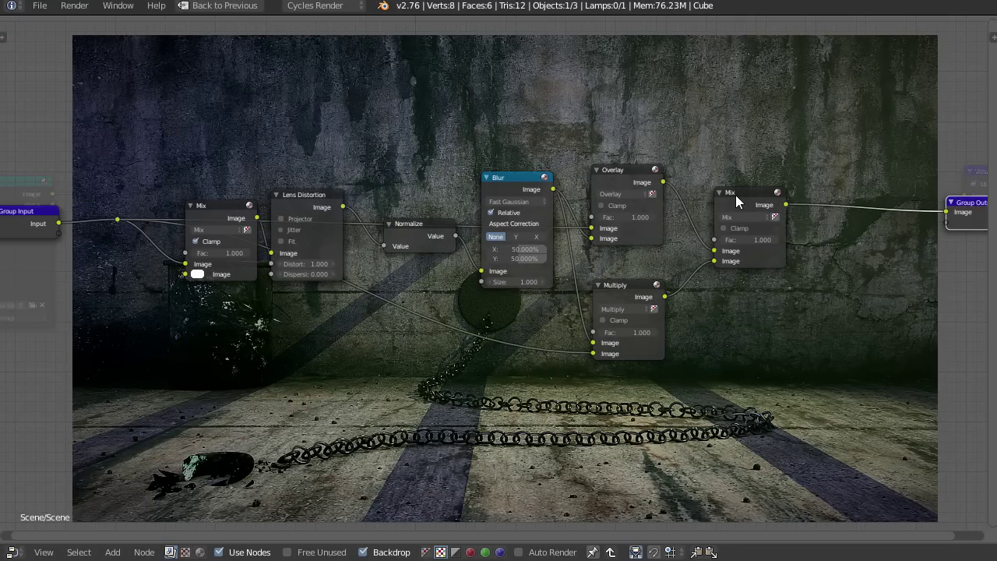
Step: Duplicate the final Mix node onto the link before Group Output and connect the original image from the reroute point to it
drag(738, 193, 727, 194)
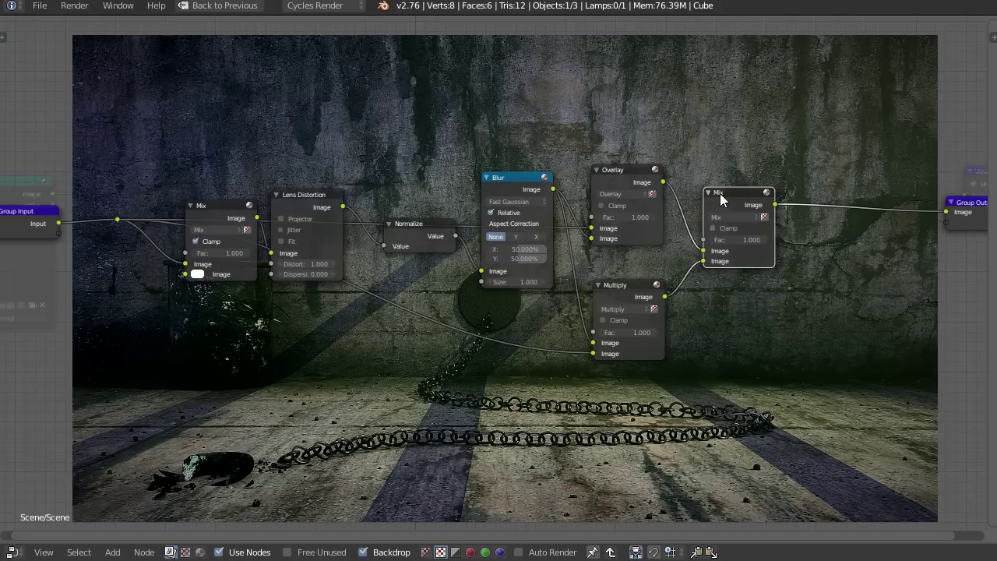
key(shift+d)
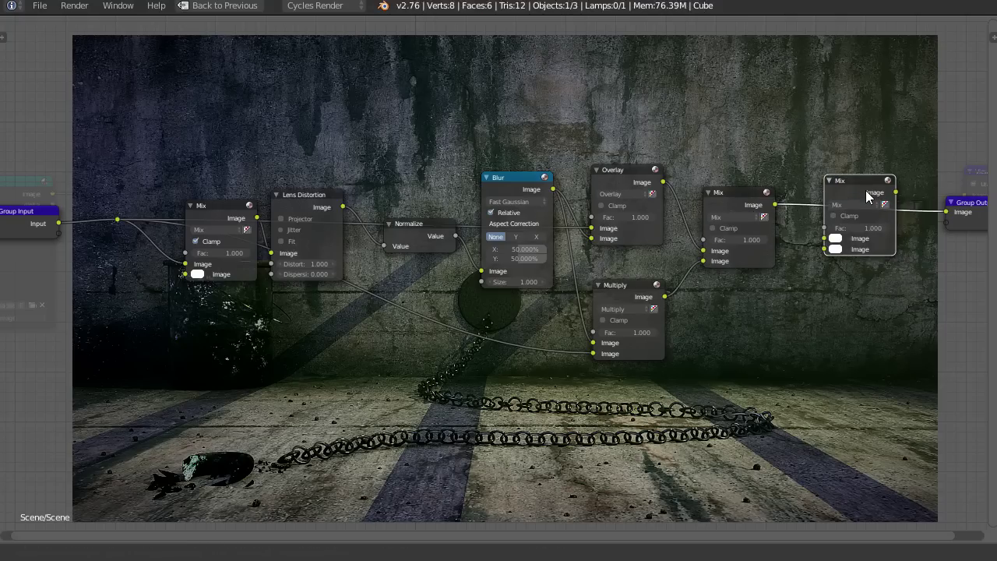
click(862, 194)
drag(537, 255, 825, 249)
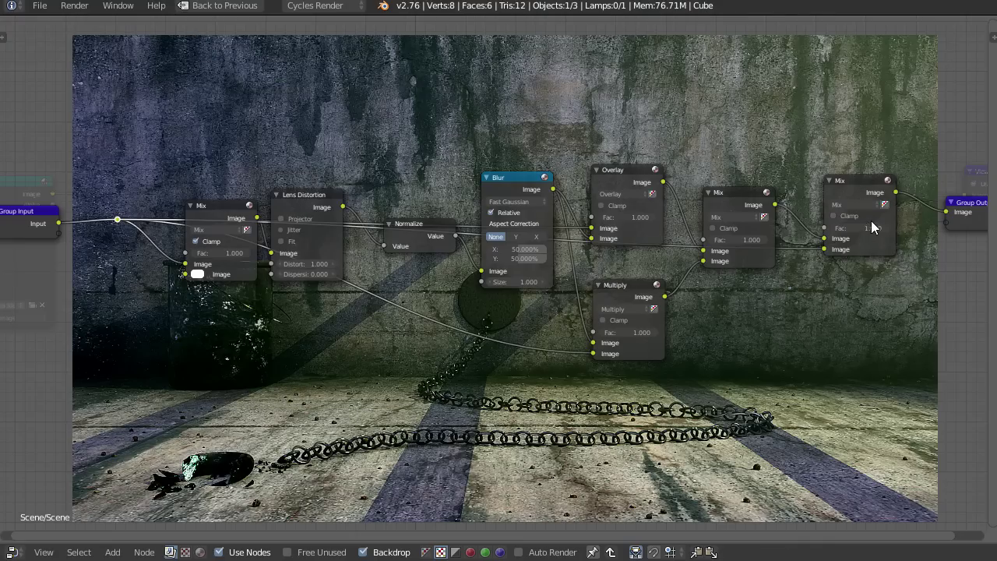
Step: Test the last Mix node's Fac, then expose that Fac as an input on the Group Input node
drag(873, 227, 834, 228)
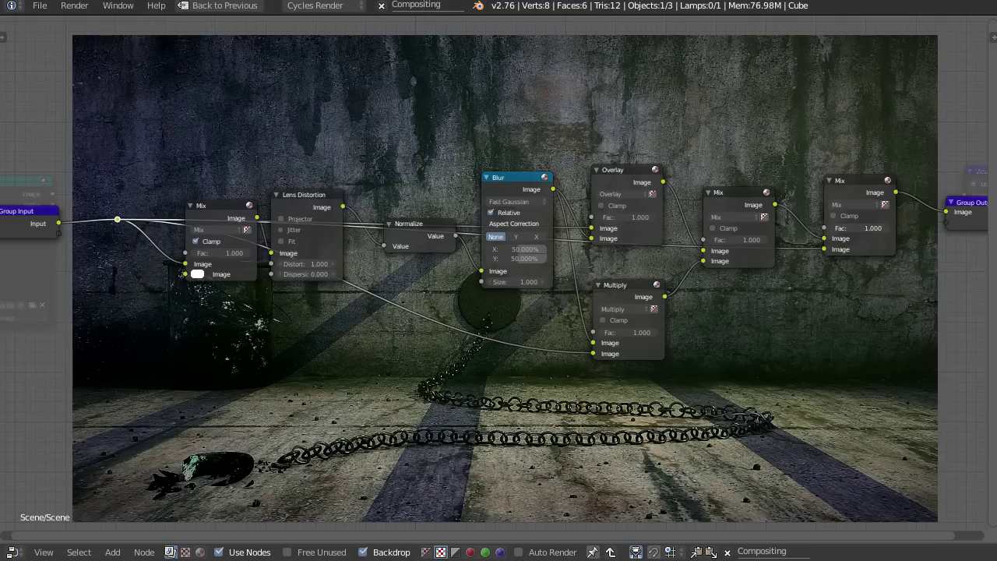
drag(823, 250, 58, 234)
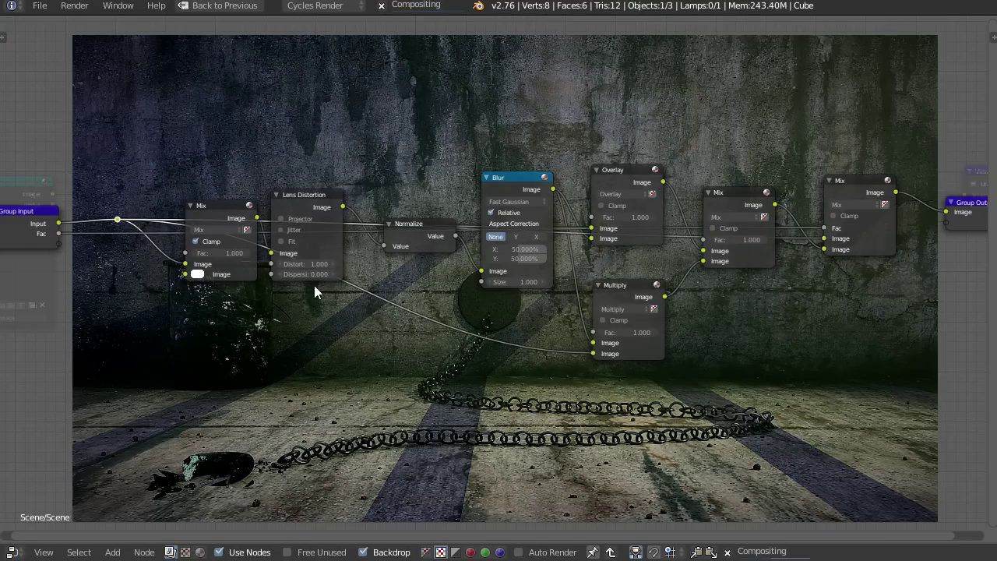
Step: Rename the group's Fac input to Strength in the node group's interface
click(47, 234)
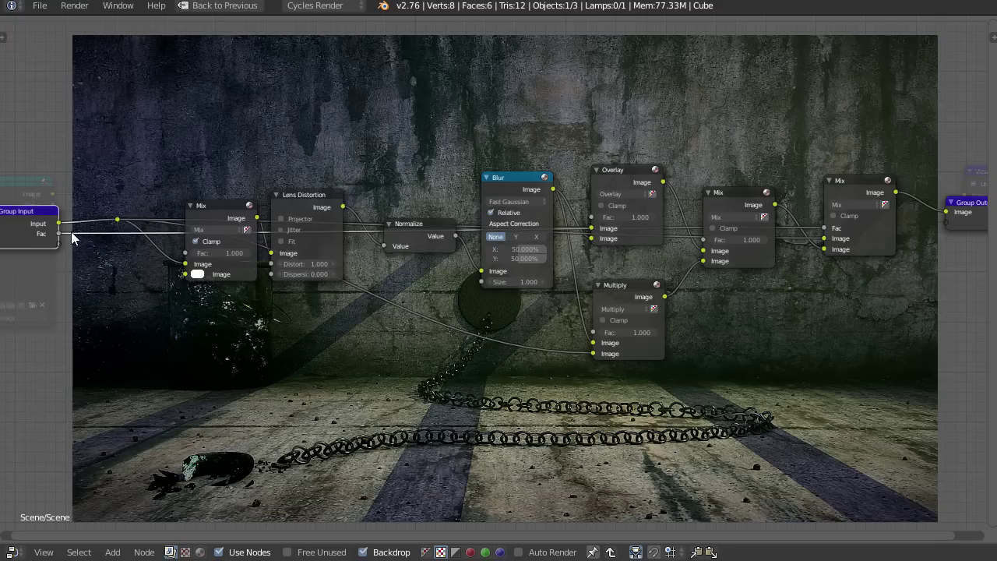
key(n)
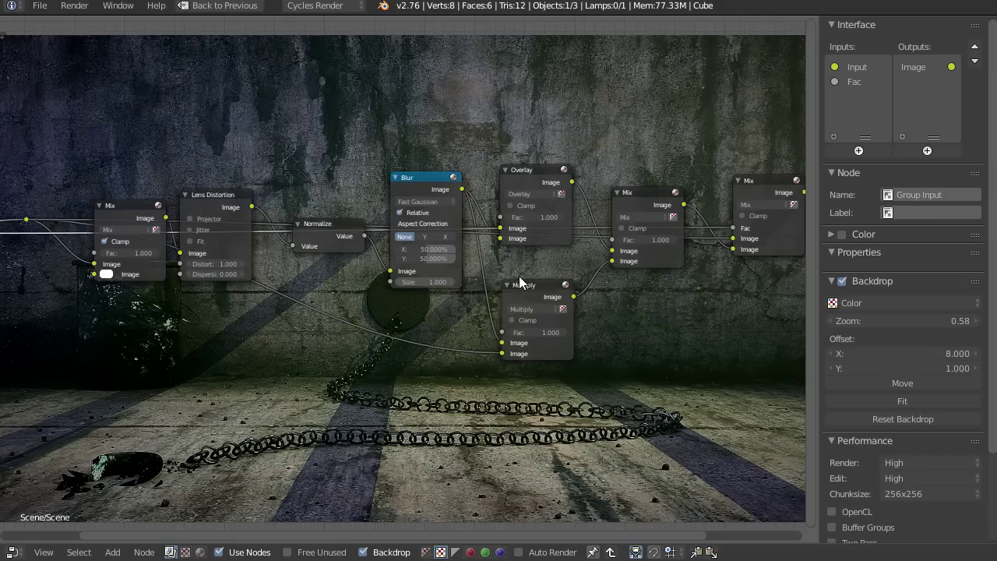
click(855, 81)
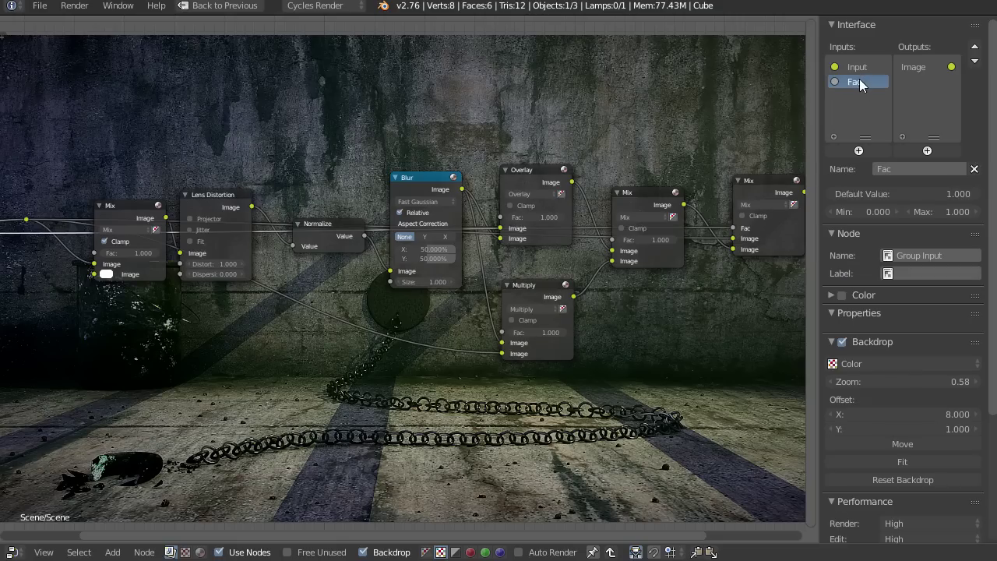
double_click(856, 80)
text(Strength)
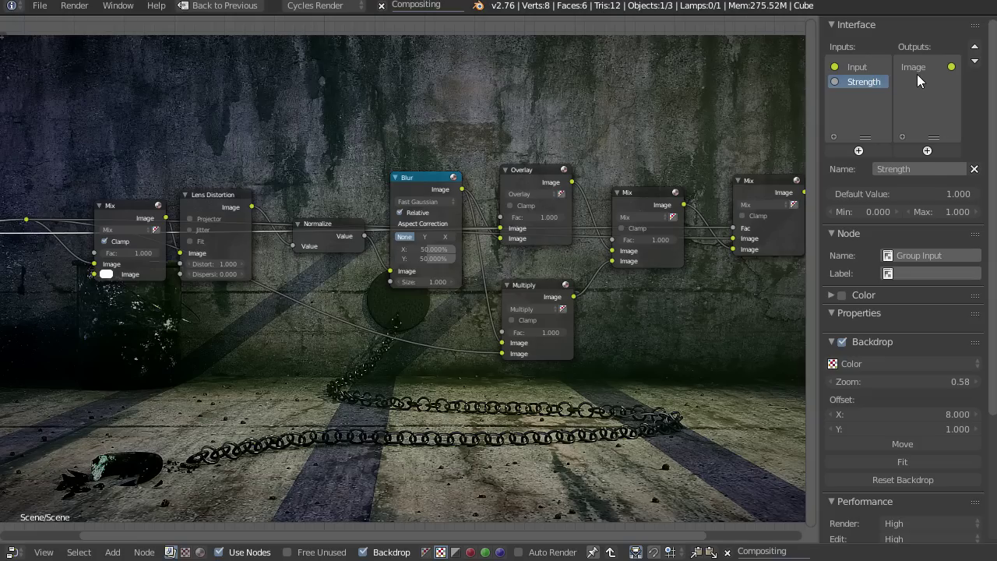
Step: Leave the node group and test its Strength value on the group node
key(Tab)
scroll(453, 265, up, 2)
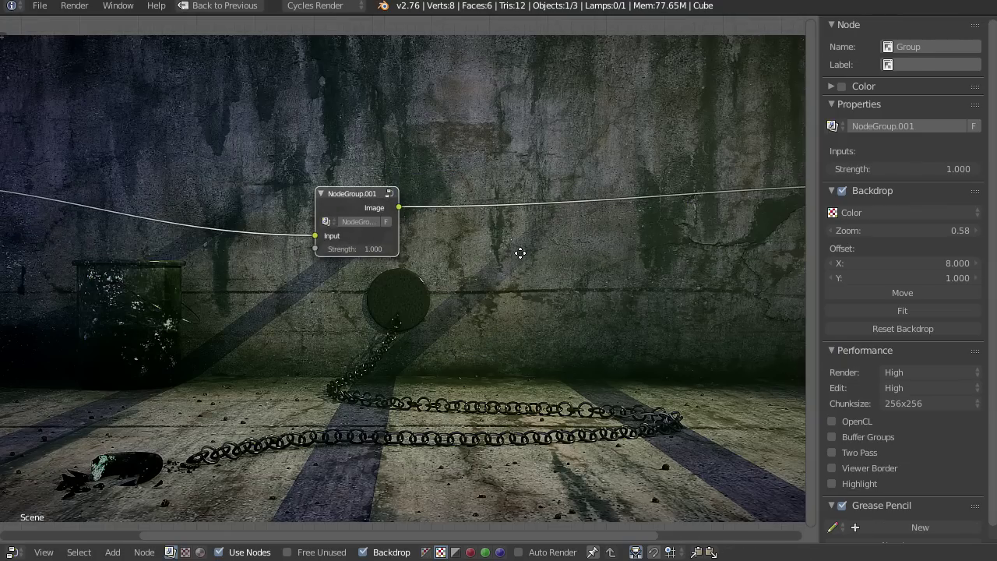
middle_drag(520, 254, 602, 235)
drag(443, 207, 414, 213)
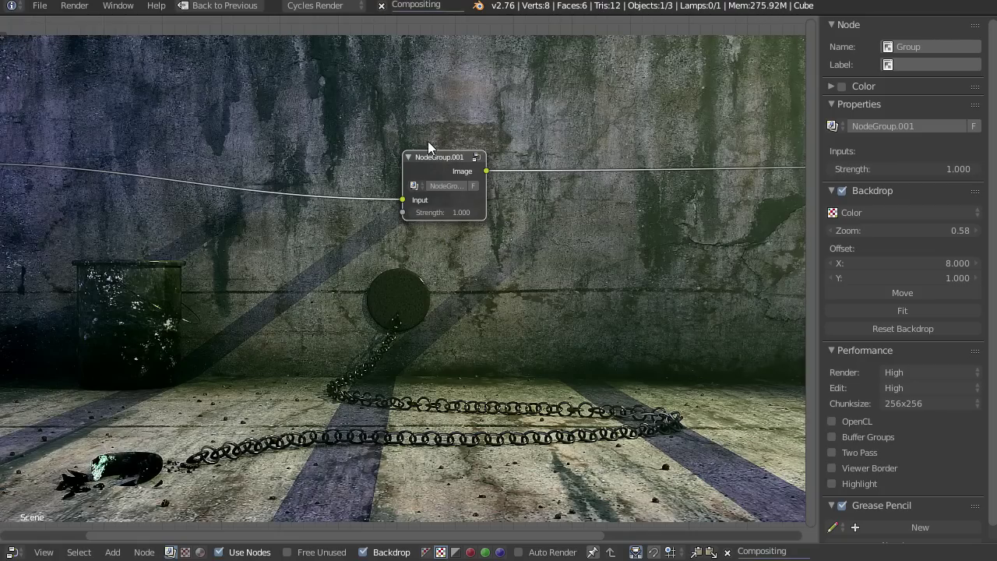
Step: Reopen the node group and expose the Lens Distortion node's Distort value as an input on the Group Input node
key(Tab)
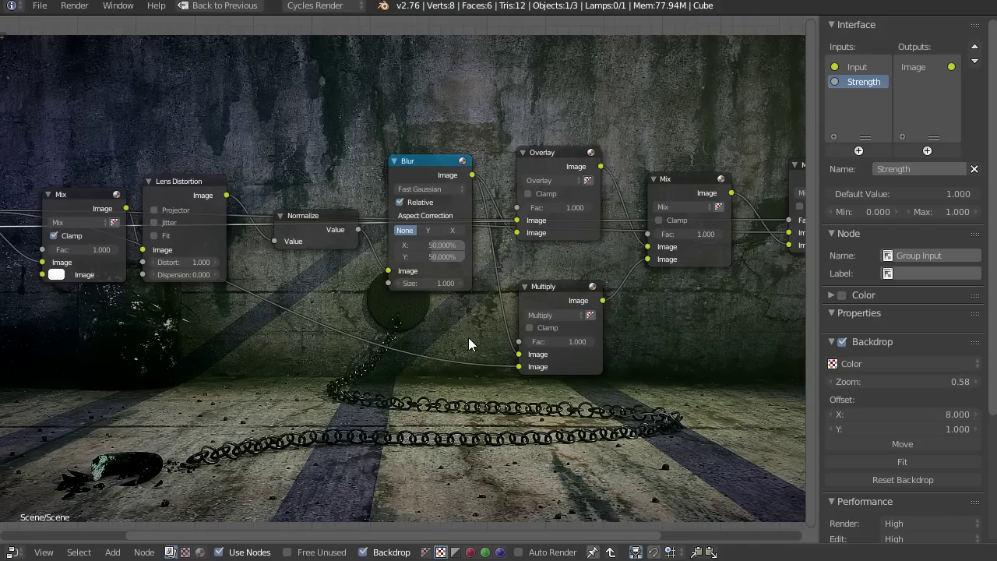
middle_drag(295, 336, 522, 303)
scroll(485, 327, down, 1)
scroll(522, 303, up, 1)
click(623, 129)
scroll(470, 329, up, 3)
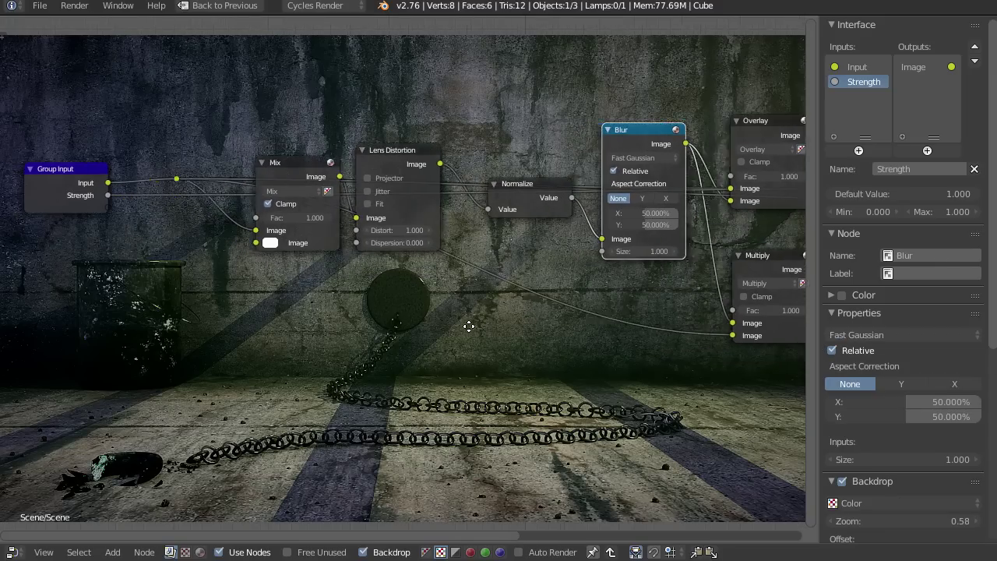
middle_drag(449, 296, 503, 296)
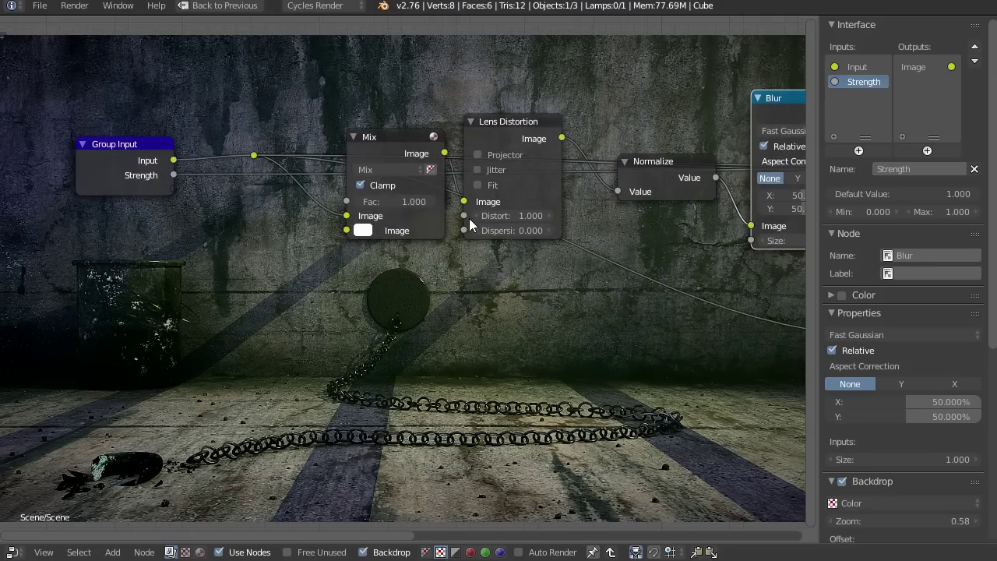
drag(465, 215, 177, 190)
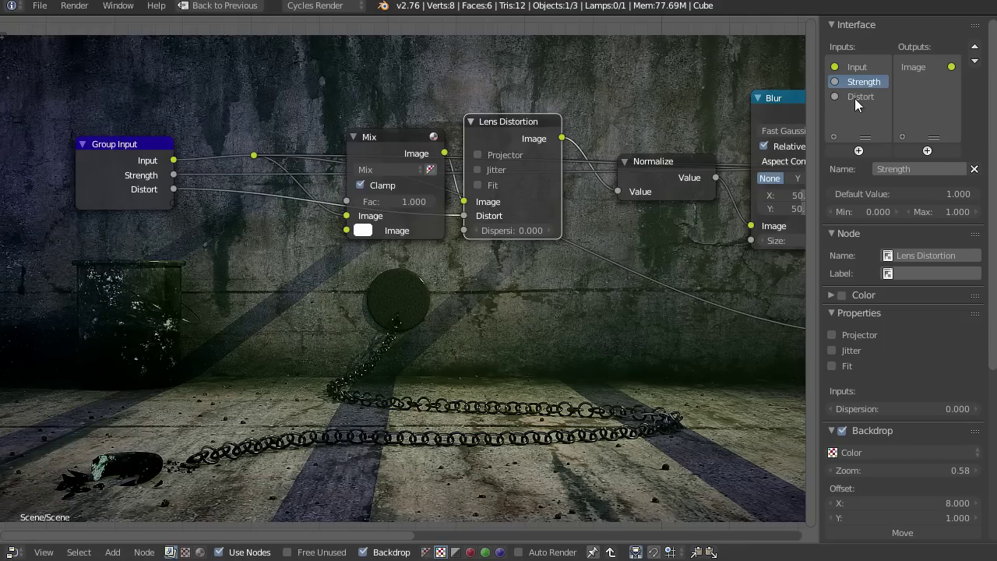
Step: Rename the group's Distort input to Roundness
click(860, 97)
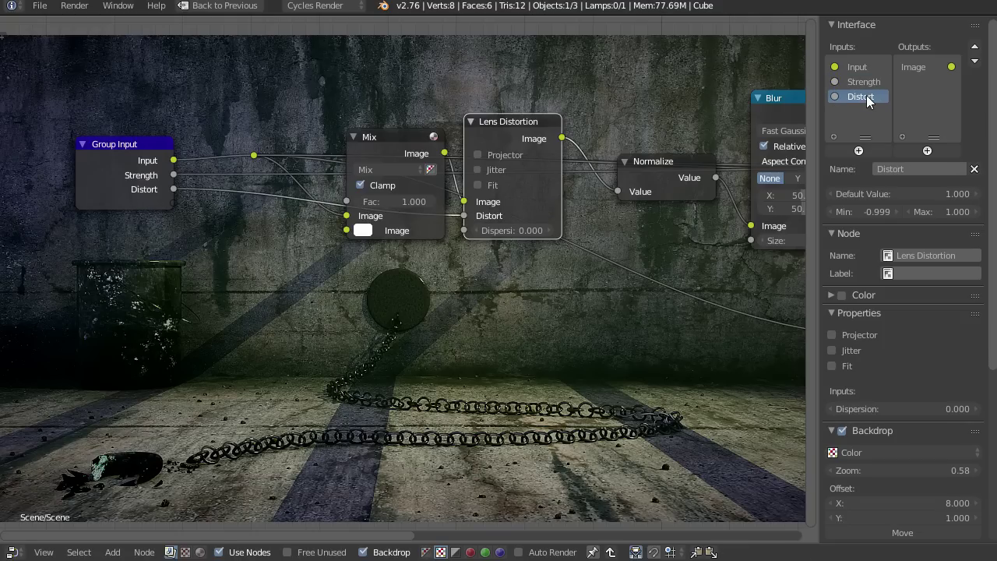
double_click(866, 97)
text(Rou)
key(Return)
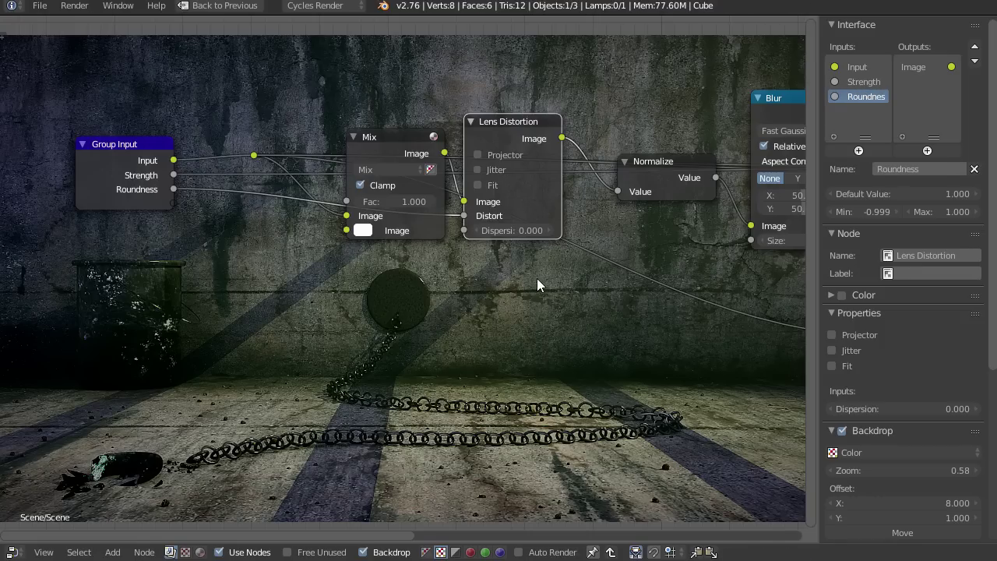
Step: Leave the node group, test different Roundness values on the group node, and set Roundness to 0
key(Tab)
scroll(476, 261, up, 1)
drag(442, 209, 383, 209)
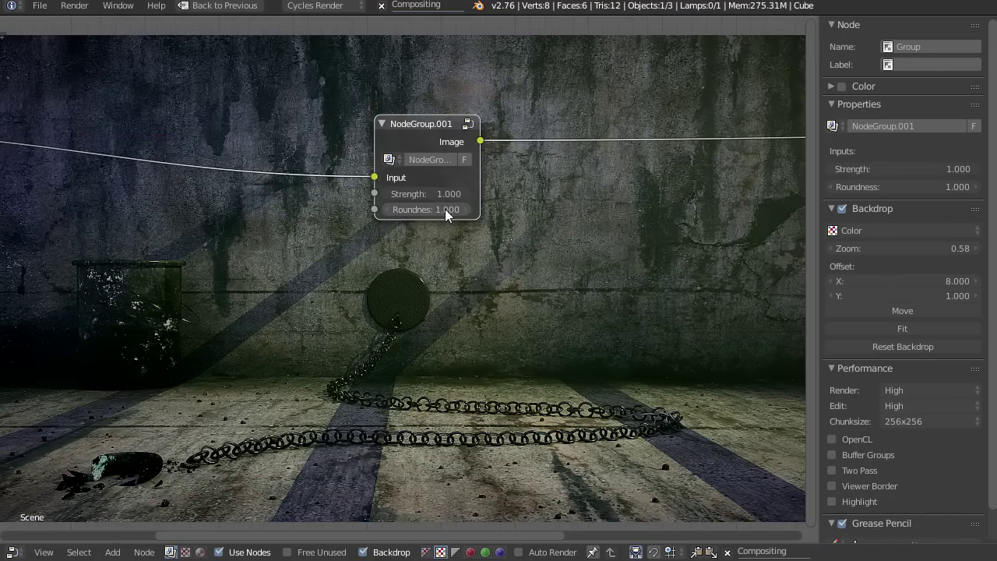
drag(442, 208, 514, 213)
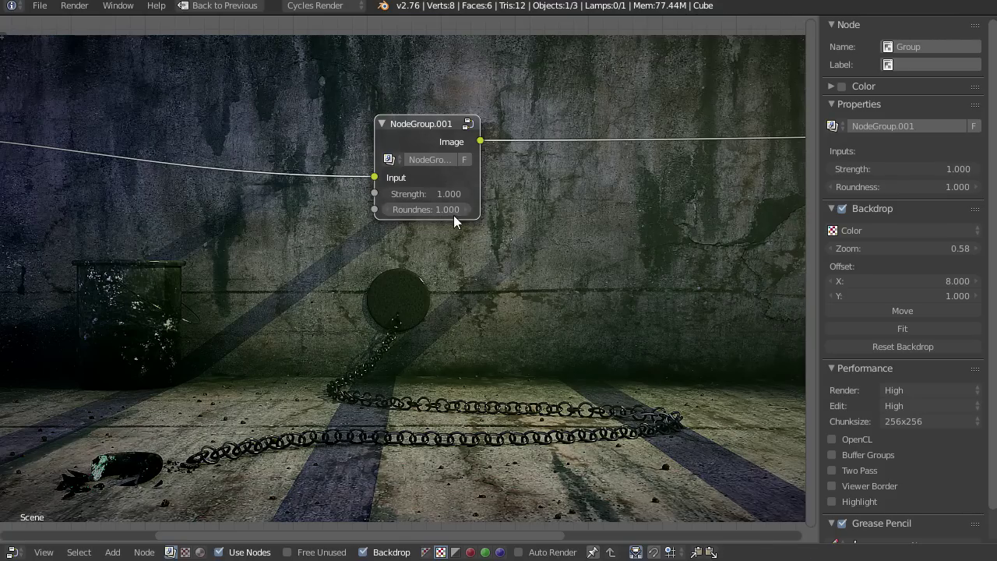
click(453, 213)
text(0)
key(Return)
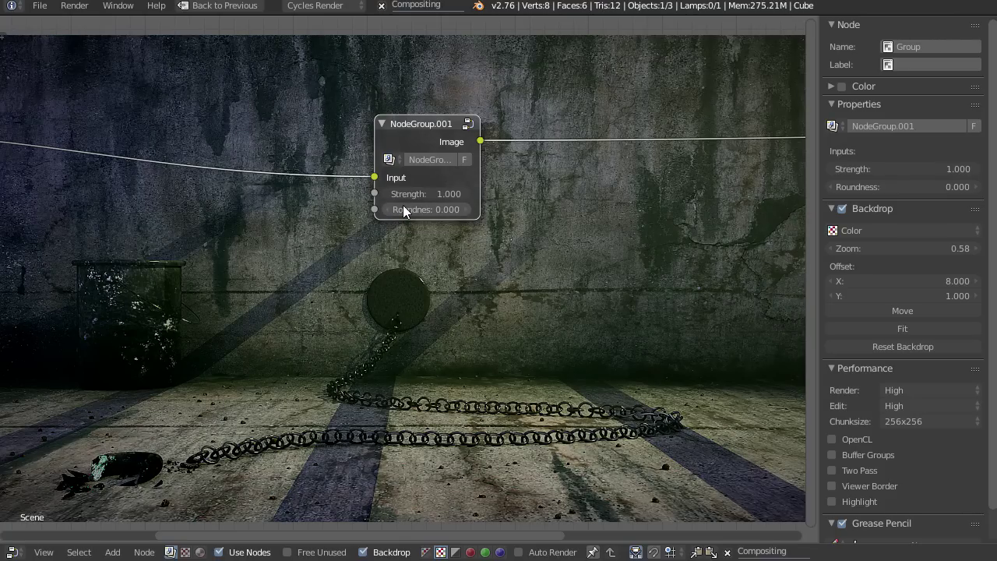
Step: Shift the backdrop image to inspect its corners and set the group node's Roundness to 0.05
alt+middle_drag(218, 239, 216, 242)
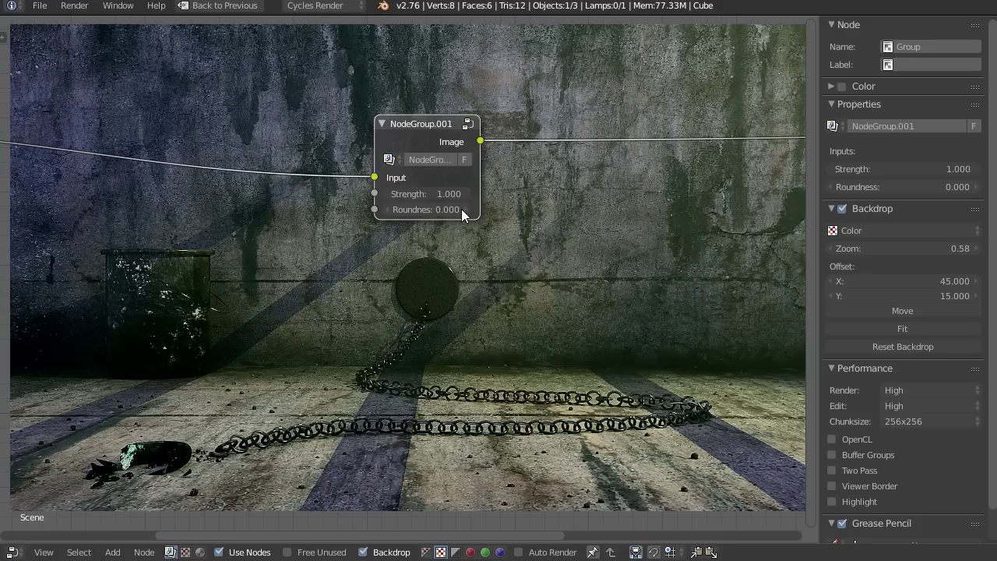
click(423, 209)
key(BackSpace)
text(.05)
key(Return)
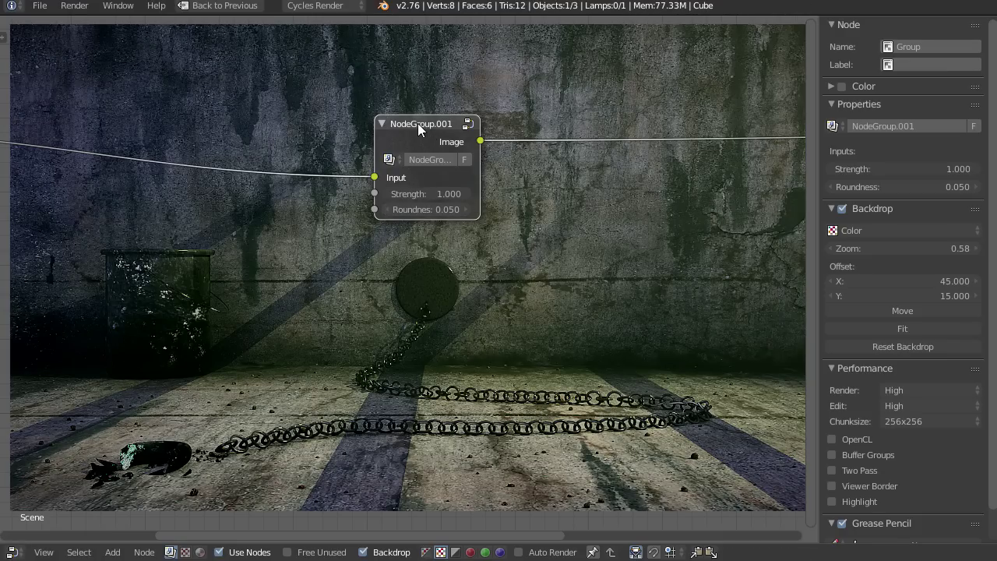
Step: Add a Map Range node inside the group and place it below the Mix node that feeds Lens Distortion
key(Tab)
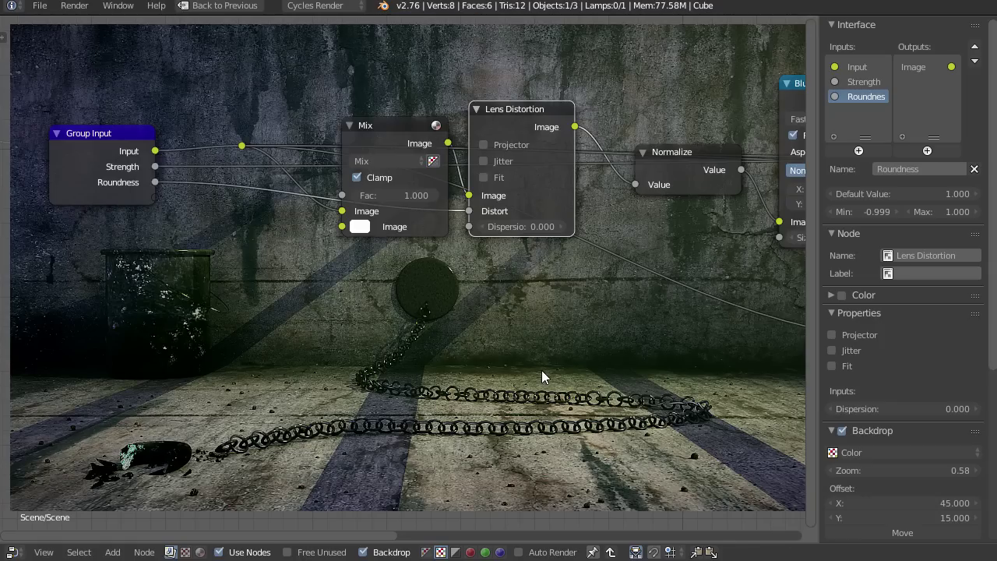
middle_drag(542, 370, 537, 355)
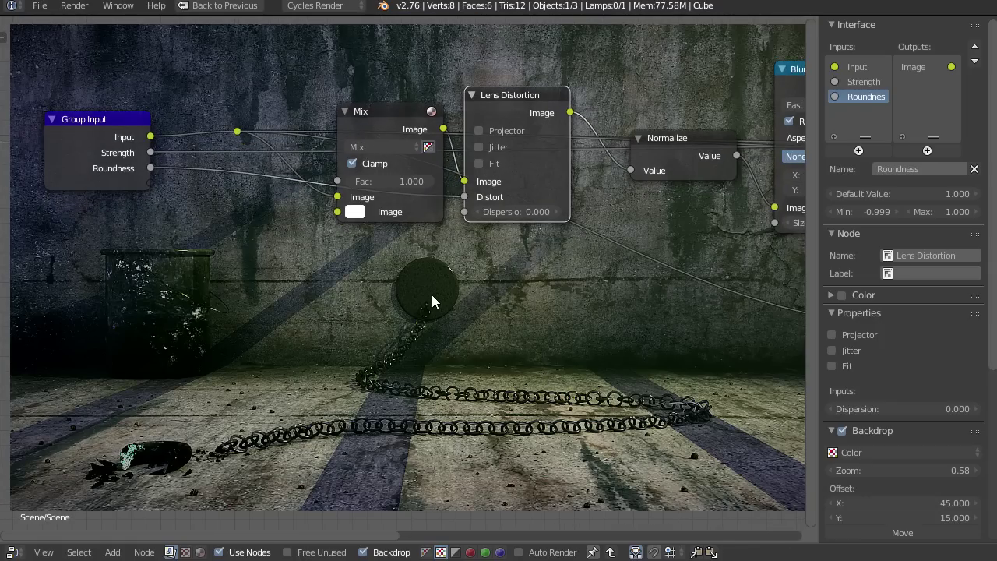
key(shift+a)
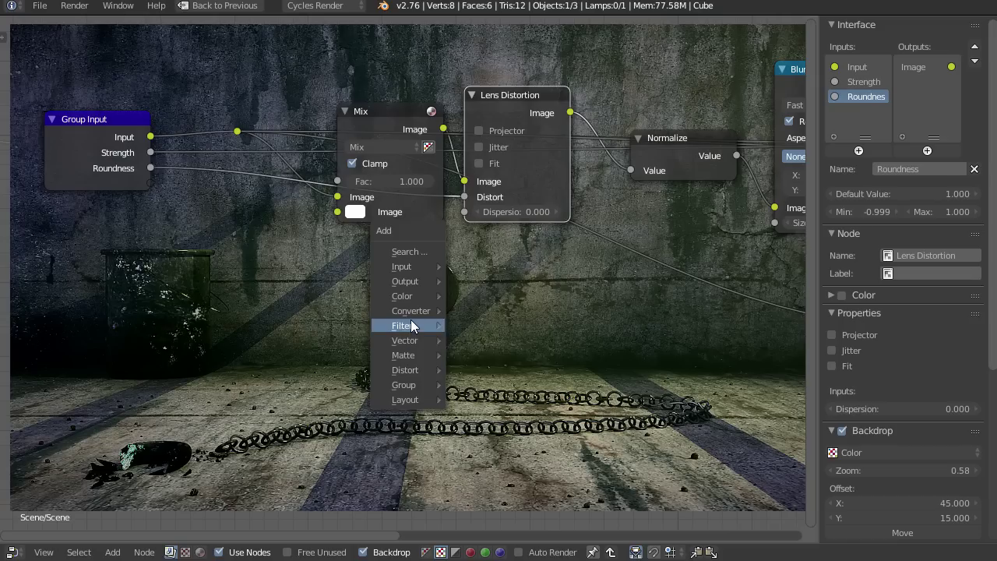
mouse_move(409, 341)
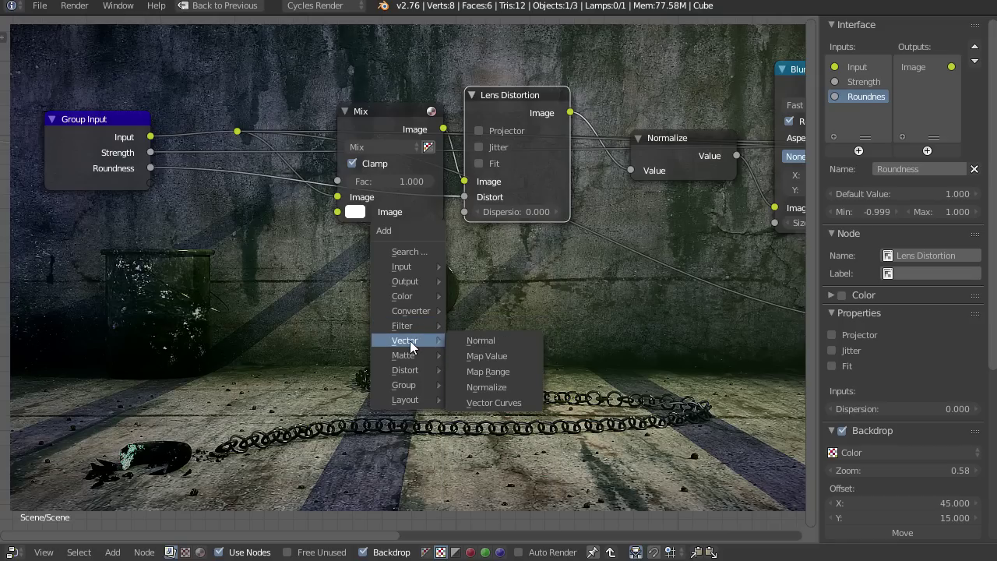
click(519, 372)
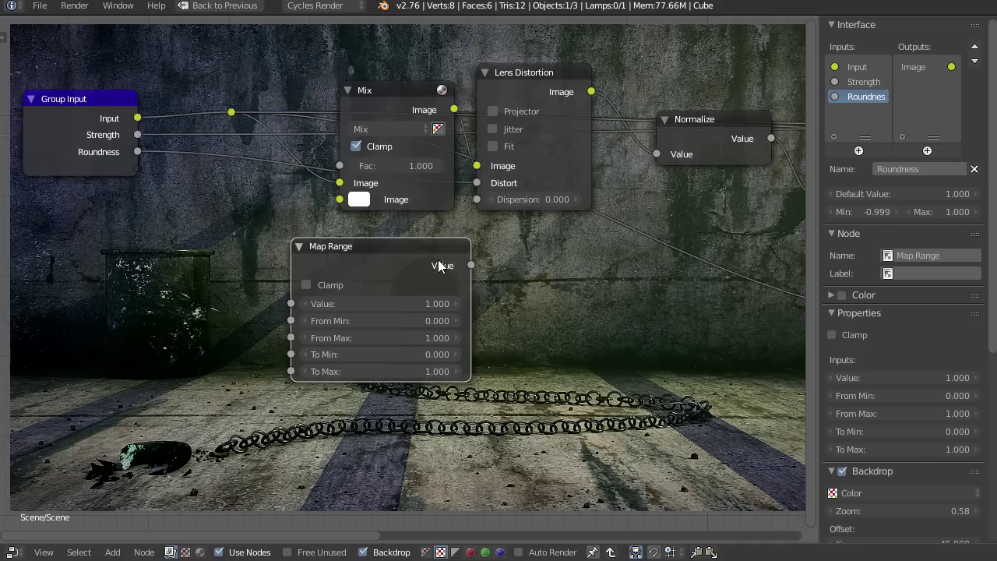
drag(413, 258, 396, 249)
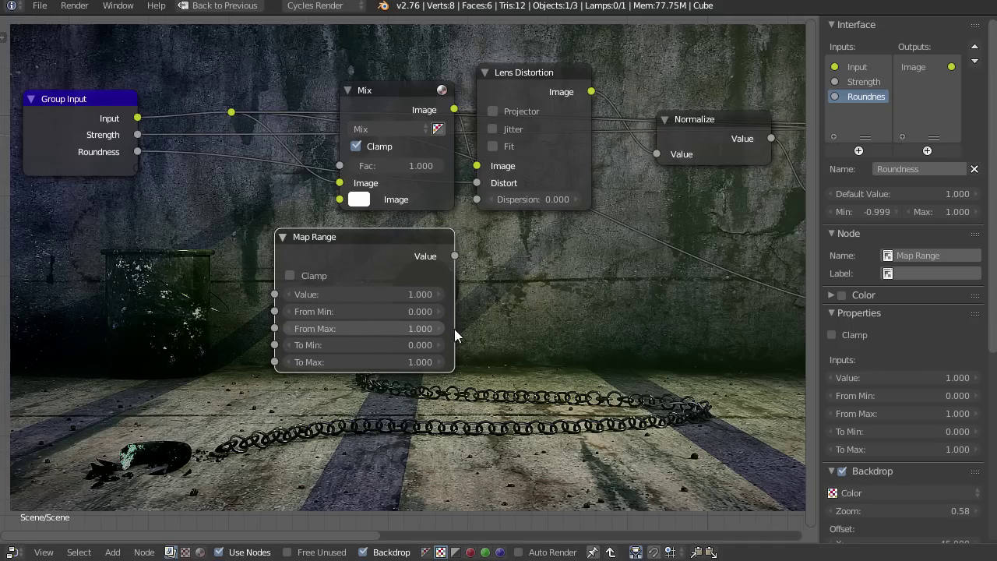
Step: Set the Map Range node's To Min to 0.05 and route Roundness through it into Lens Distortion's Distort input
click(358, 345)
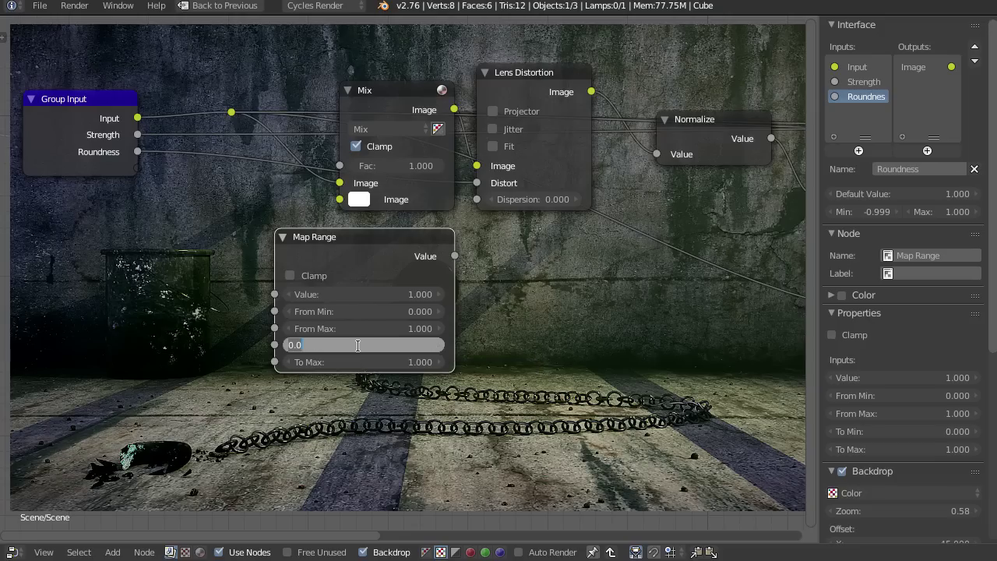
key(BackSpace)
text(.05)
key(Return)
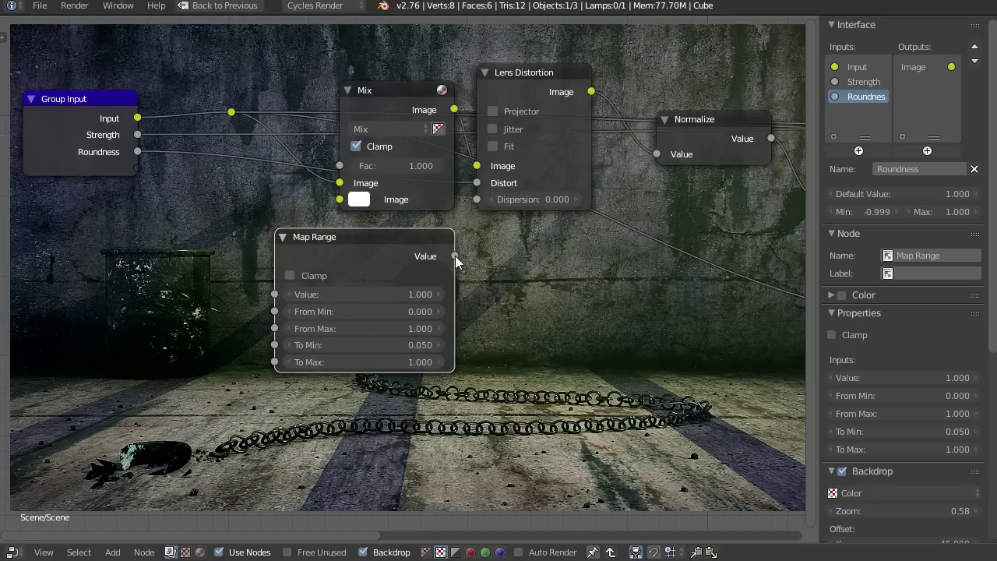
click(126, 164)
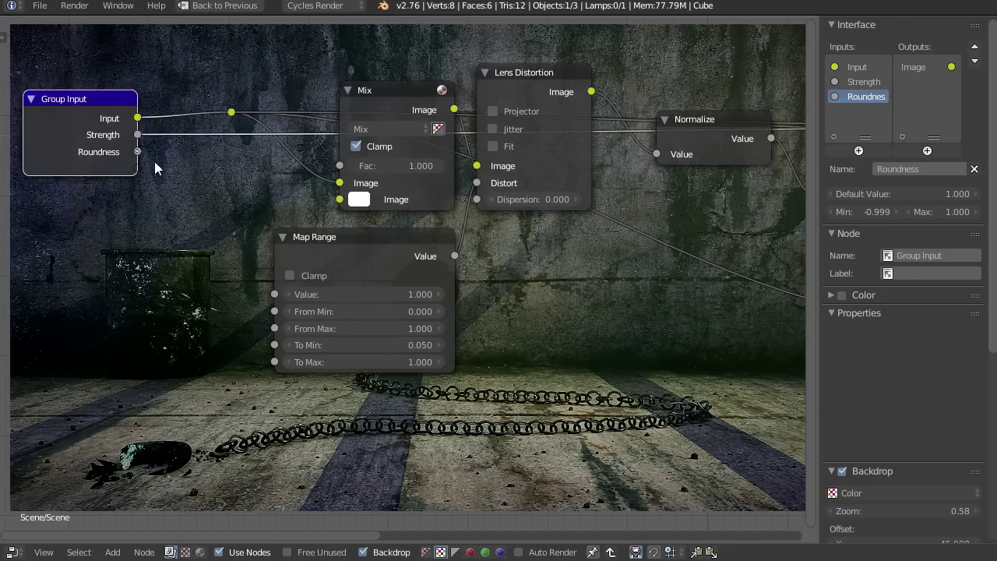
drag(137, 151, 274, 294)
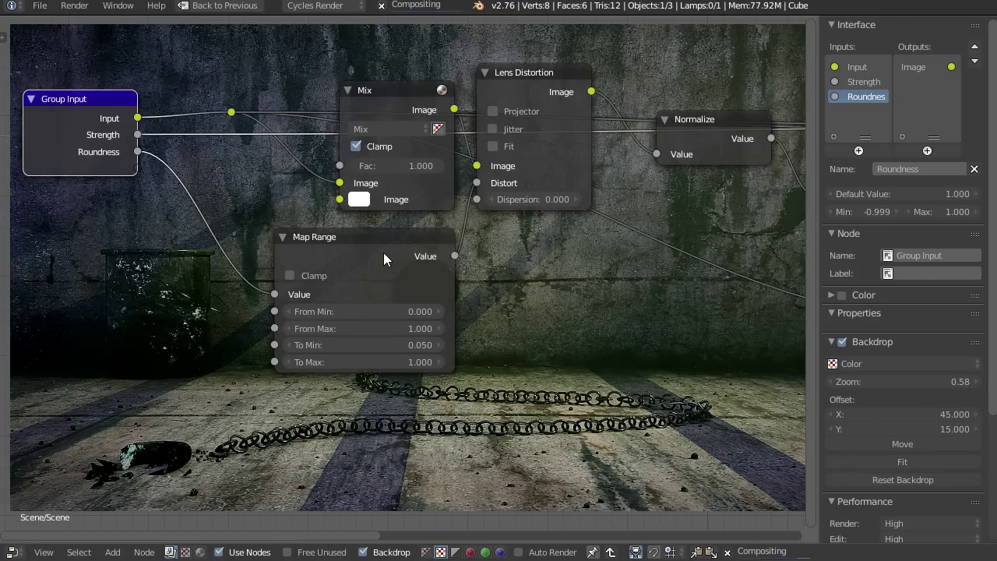
Step: Remove the Roundness input from the group, expose the Map Range node's Value as a group input, and check the group node
key(Tab)
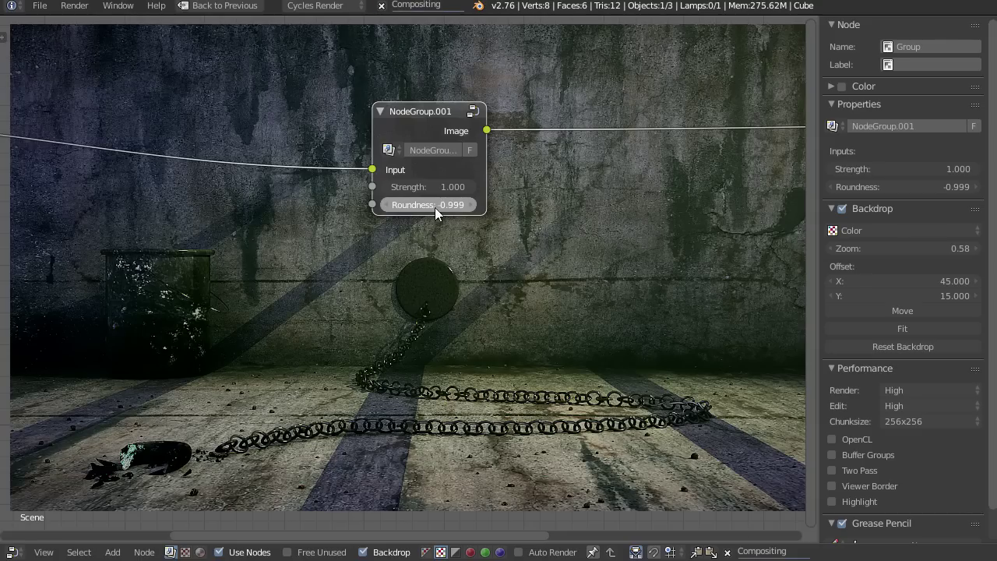
key(Tab)
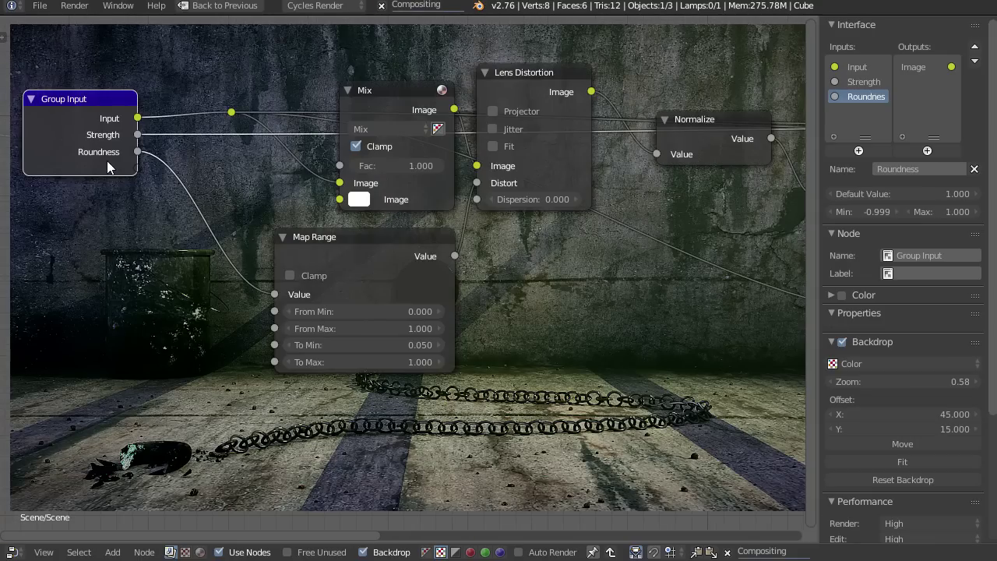
click(973, 169)
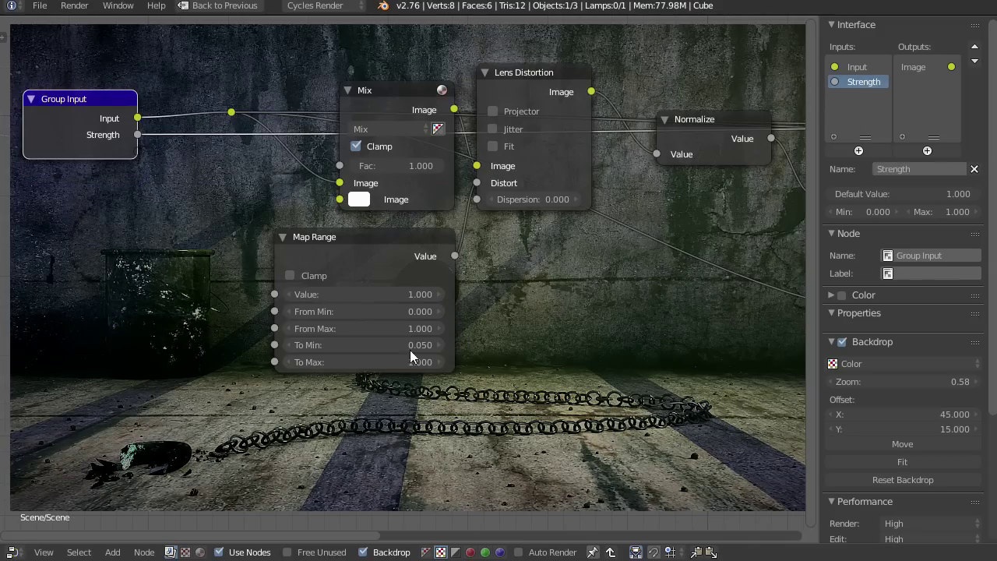
drag(274, 295, 138, 150)
key(Tab)
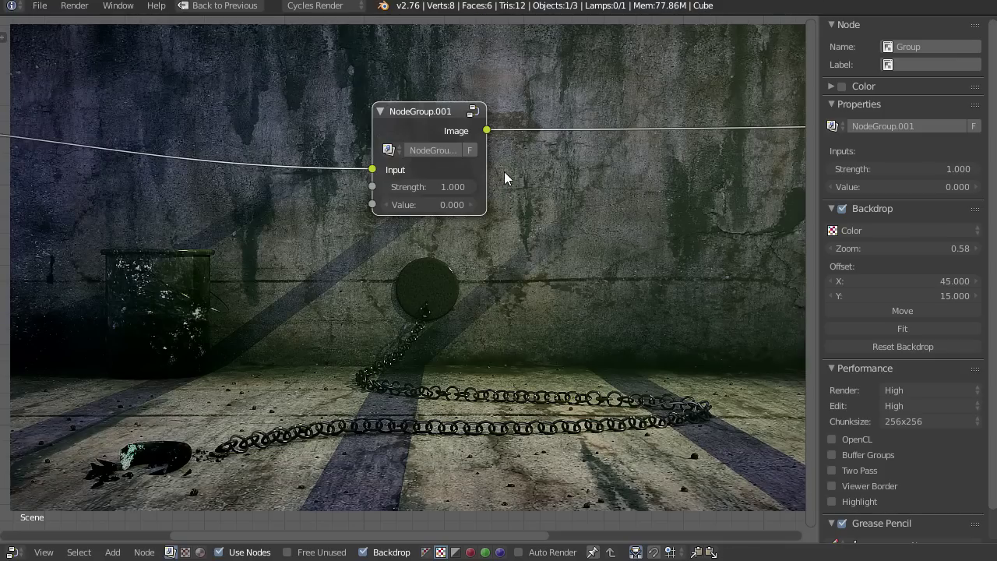
Step: Reopen the group, narrow the Map Range node, and align it beneath the Mix node
key(Tab)
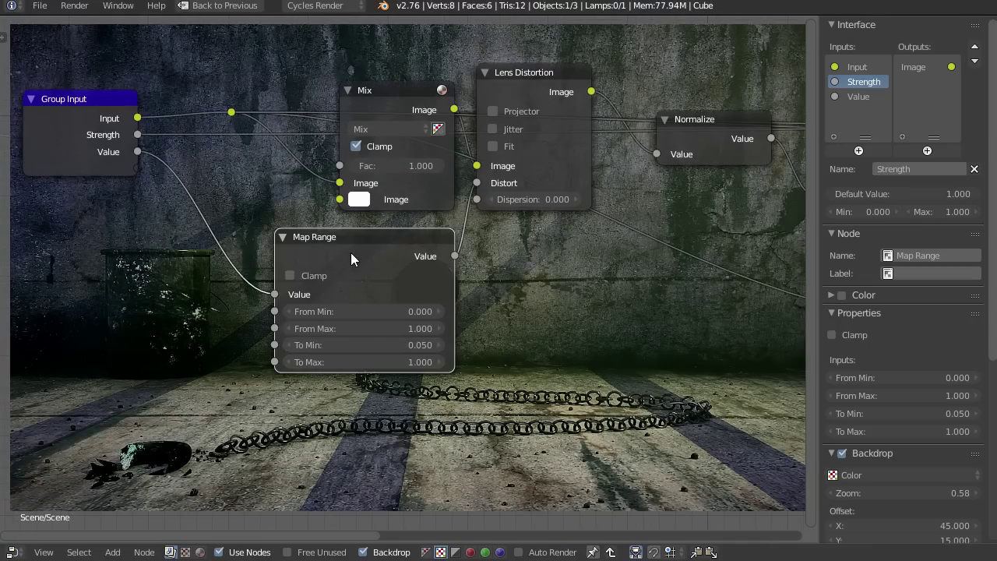
drag(355, 248, 361, 244)
drag(283, 249, 323, 249)
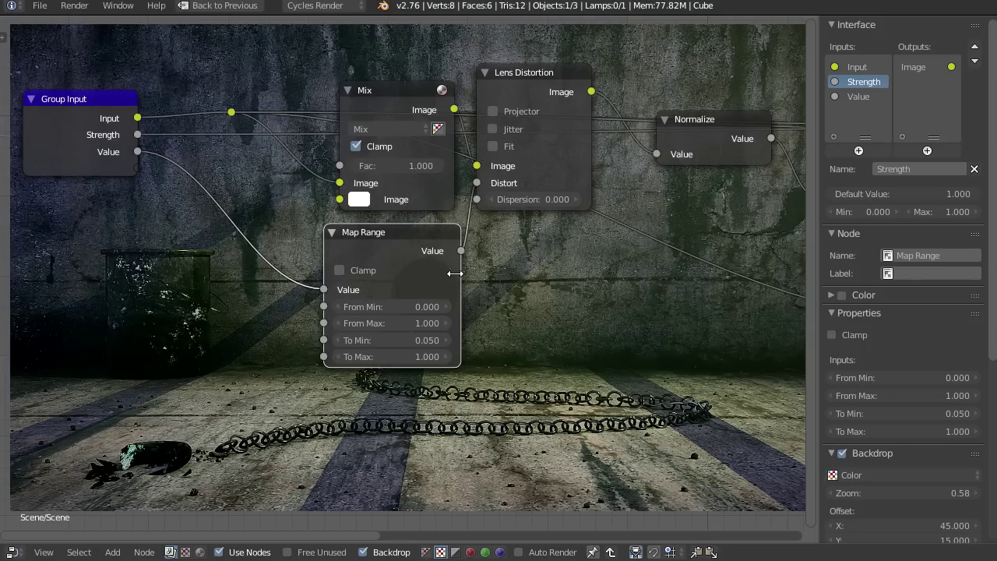
drag(460, 272, 444, 274)
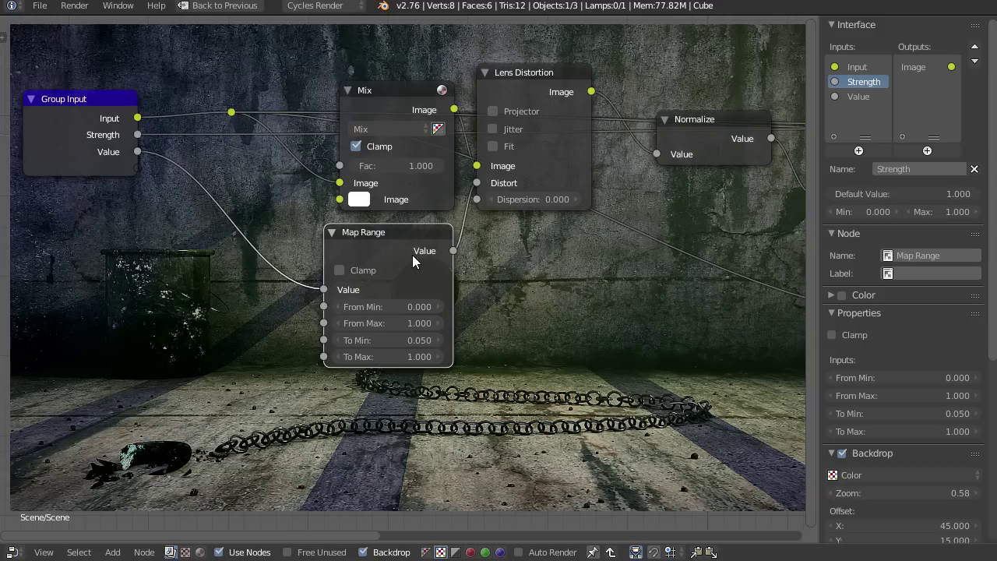
scroll(551, 313, down, 1)
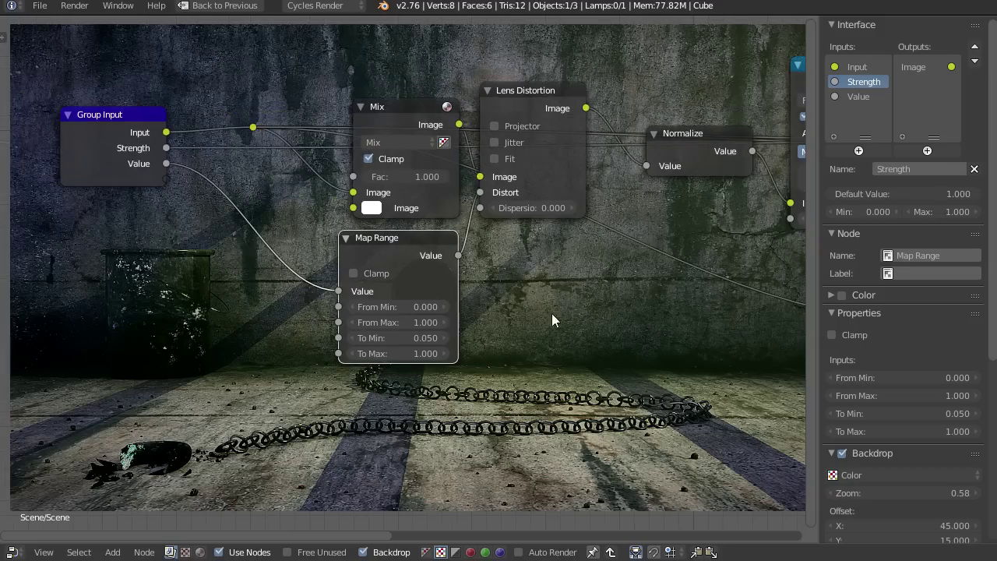
Step: Expose the Blur node's Size as a new group input
middle_drag(587, 320, 458, 311)
scroll(528, 318, down, 1)
ctrl+scroll(528, 318, right, 3)
scroll(528, 317, down, 1)
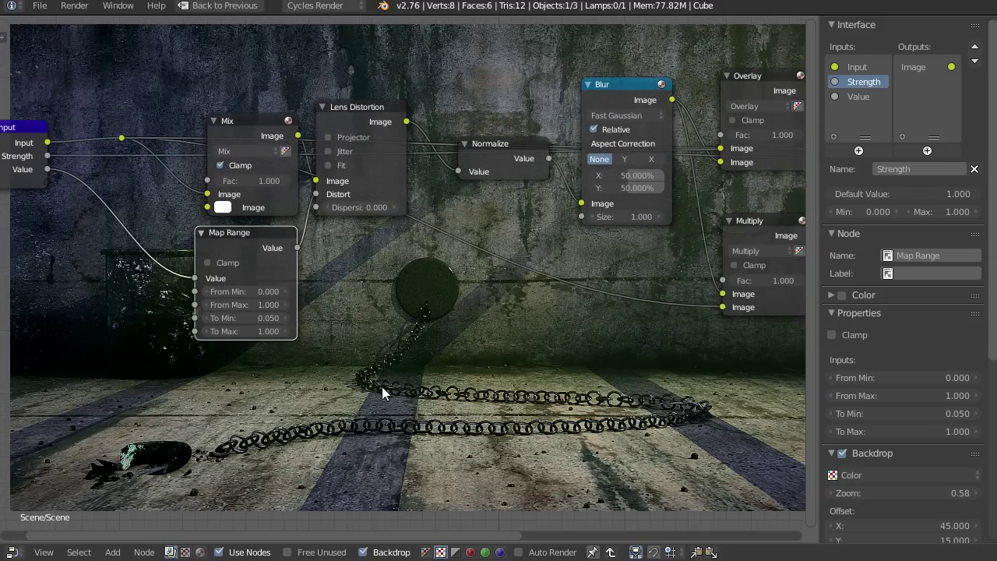
middle_drag(415, 383, 515, 382)
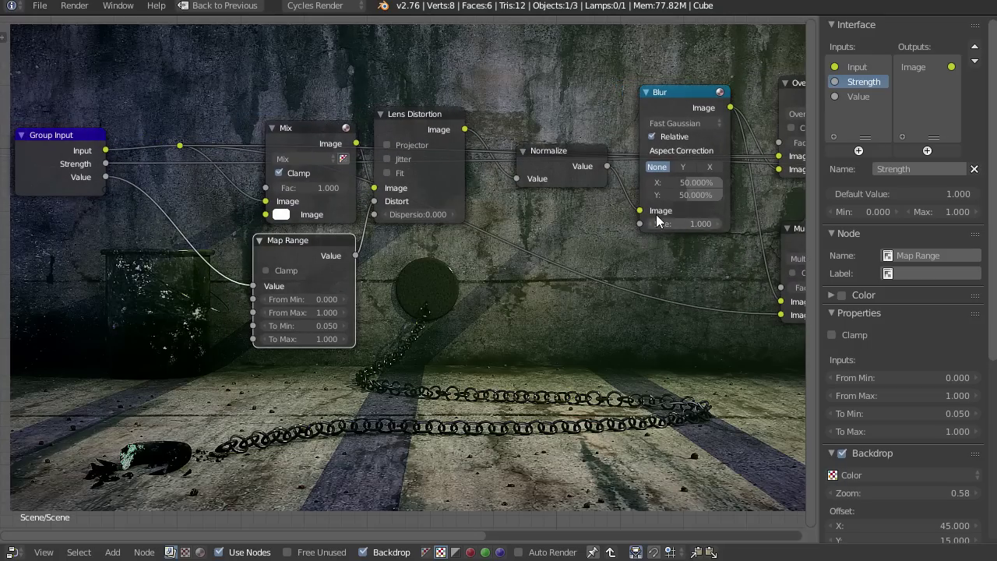
drag(640, 223, 109, 179)
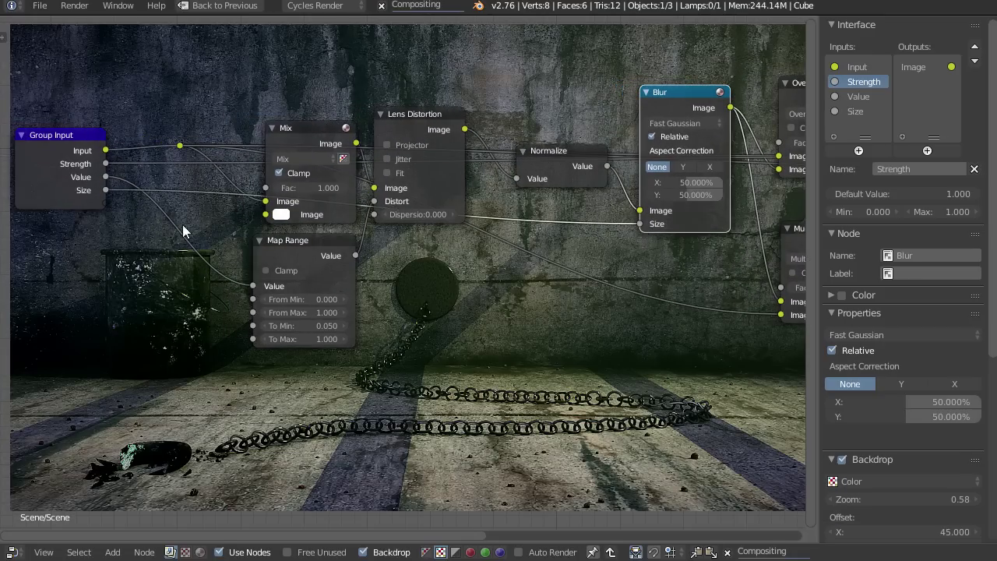
Step: Leave the group, try adjusting the exposed Size value on the group node, and reopen the group
key(Tab)
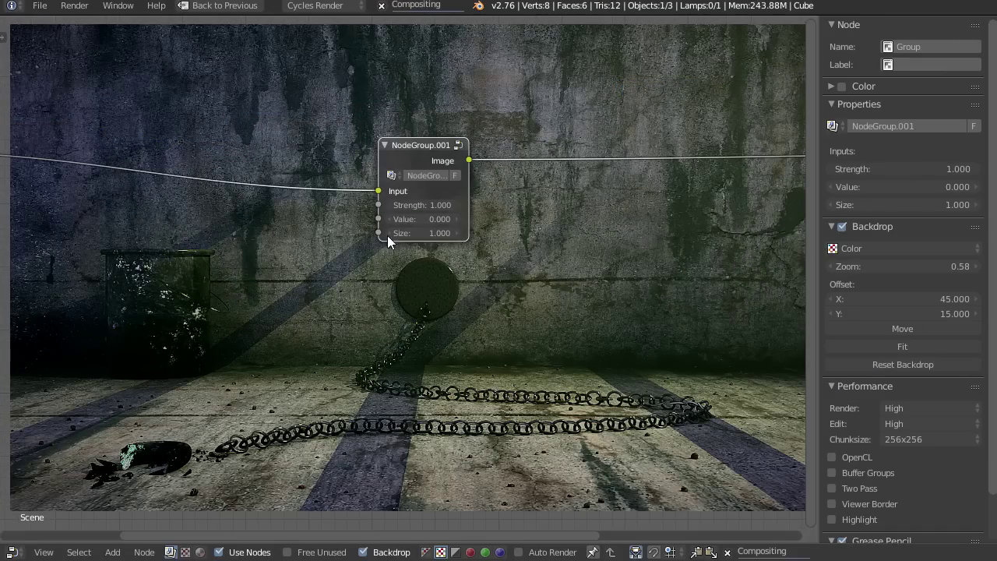
drag(419, 229, 482, 229)
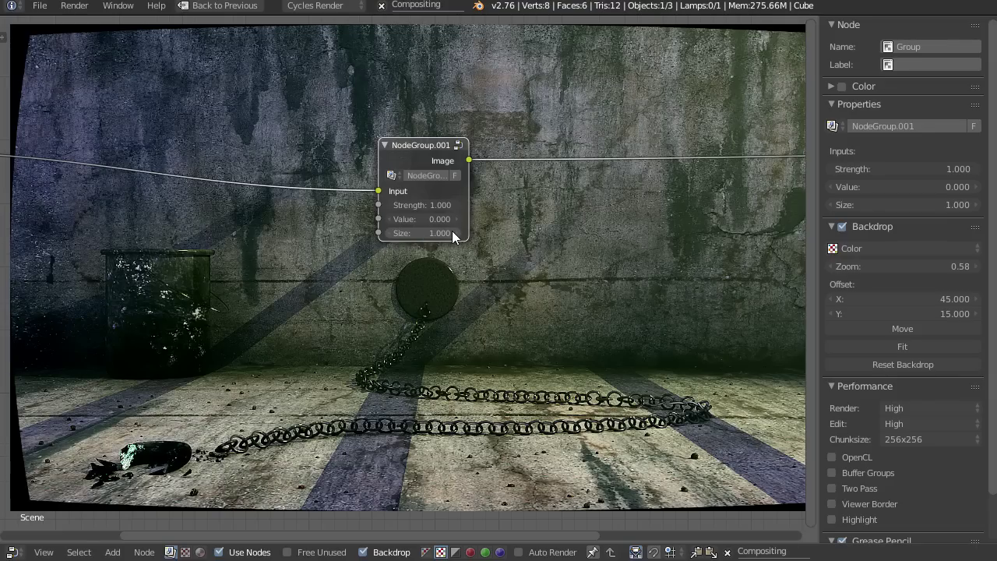
key(Tab)
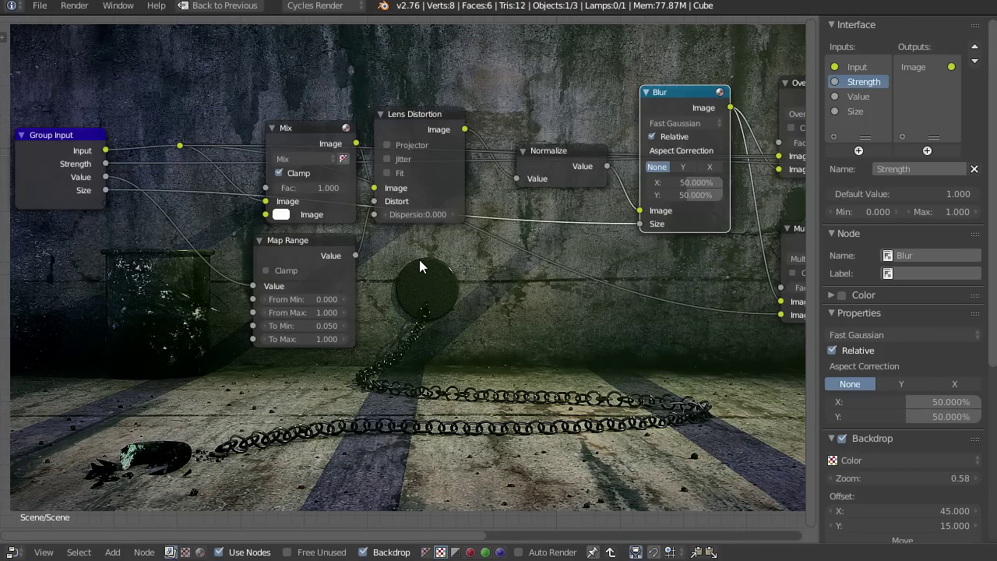
key(Tab)
key(Tab)
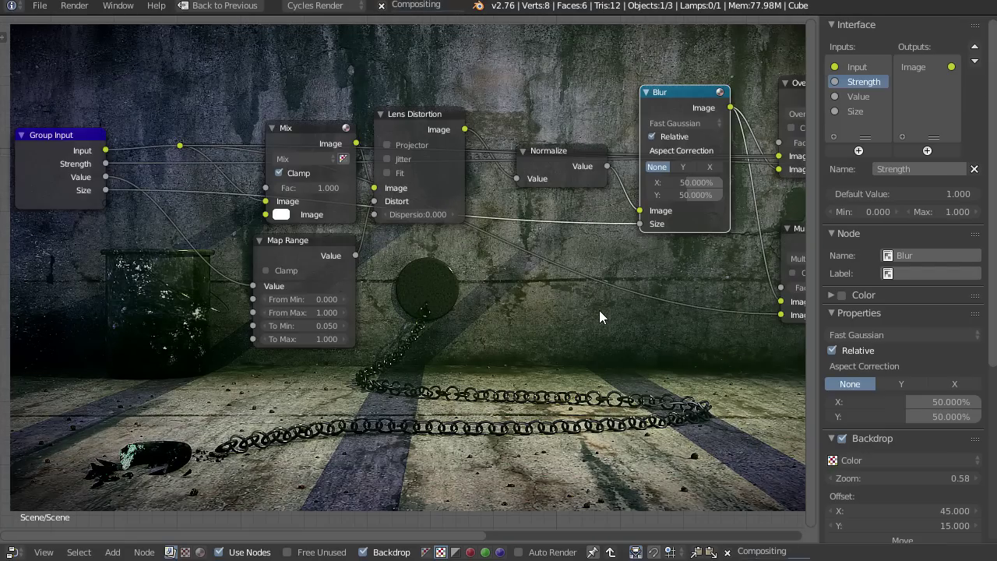
Step: Try a Fac of 0.000 on the Mix node that combines the Overlay and Multiply results
scroll(598, 310, down, 4)
scroll(490, 303, down, 1)
middle_drag(664, 298, 605, 281)
scroll(648, 296, down, 1)
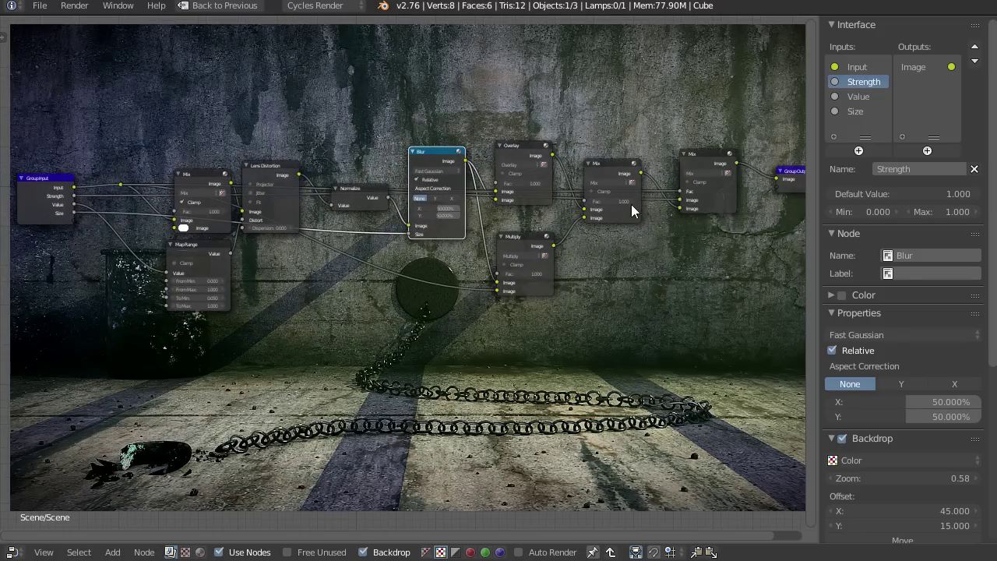
mouse_move(630, 204)
mouse_down()
mouse_move(610, 201)
mouse_move(635, 201)
mouse_up()
middle_drag(610, 242, 666, 254)
scroll(666, 254, up, 1)
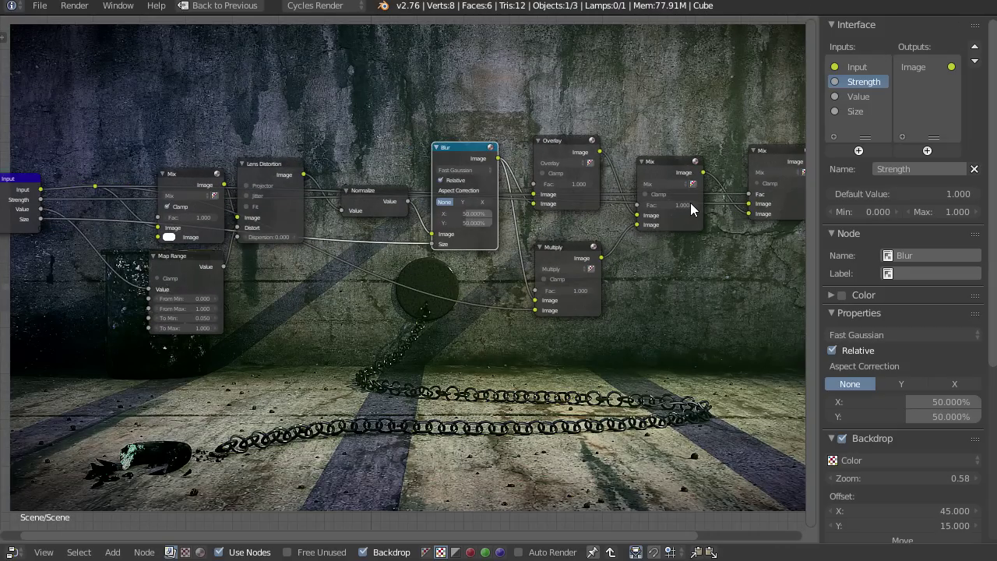
drag(692, 205, 656, 209)
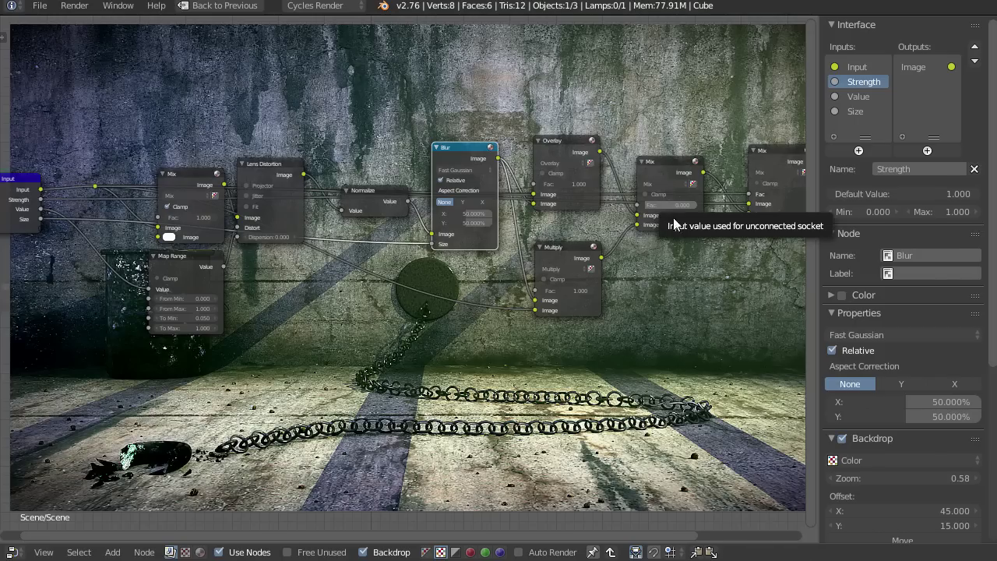
middle_drag(661, 267, 719, 256)
scroll(715, 253, up, 1)
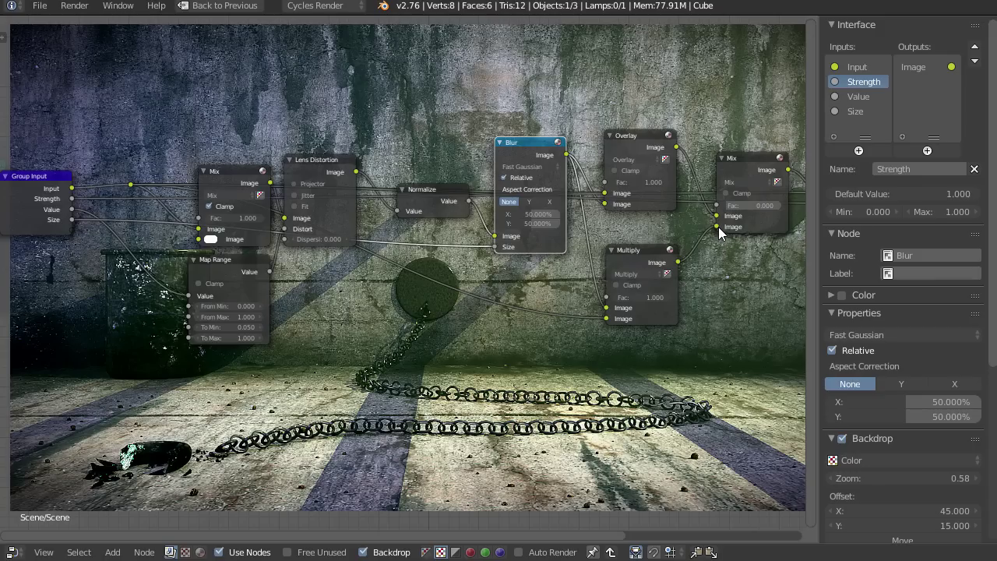
Step: Swap the Overlay and Multiply links into the combining Mix node and set its Fac to 1.000
mouse_move(716, 227)
mouse_down()
mouse_move(705, 228)
mouse_move(716, 215)
mouse_up()
middle_drag(735, 296, 751, 296)
drag(747, 207, 797, 204)
middle_drag(677, 293, 694, 306)
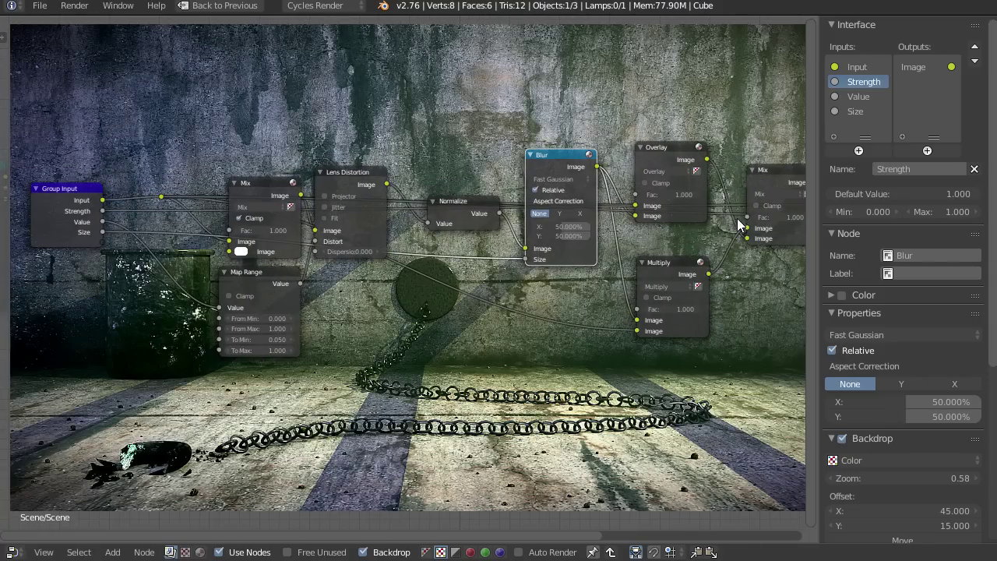
Step: Expose the Fac of the Mix node combining Overlay and Multiply as a new group input
drag(744, 217, 100, 242)
scroll(626, 378, down, 1)
middle_drag(526, 357, 554, 371)
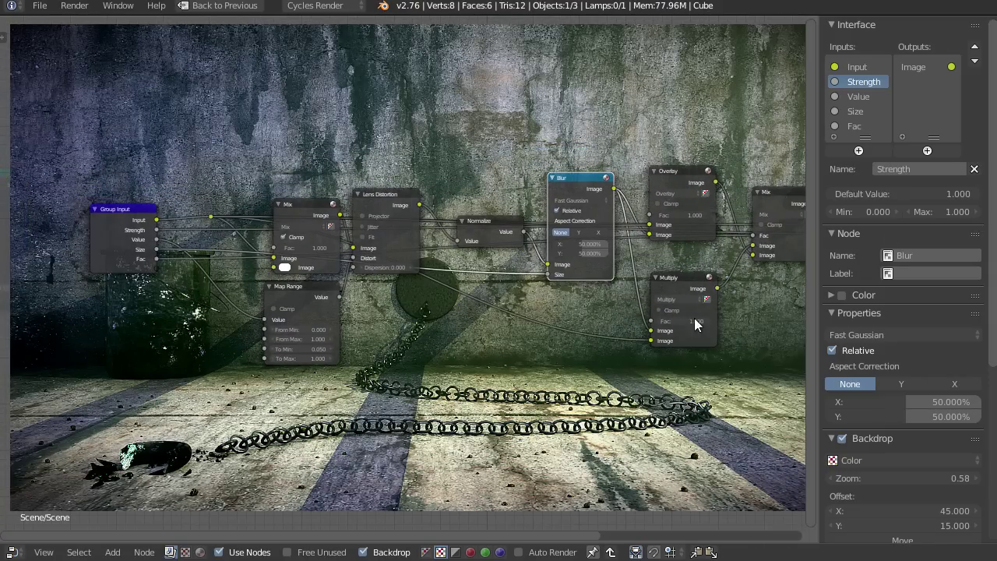
Step: Rename the group inputs Value, Size and Fac to Roundness, Feather and Highlights
double_click(865, 96)
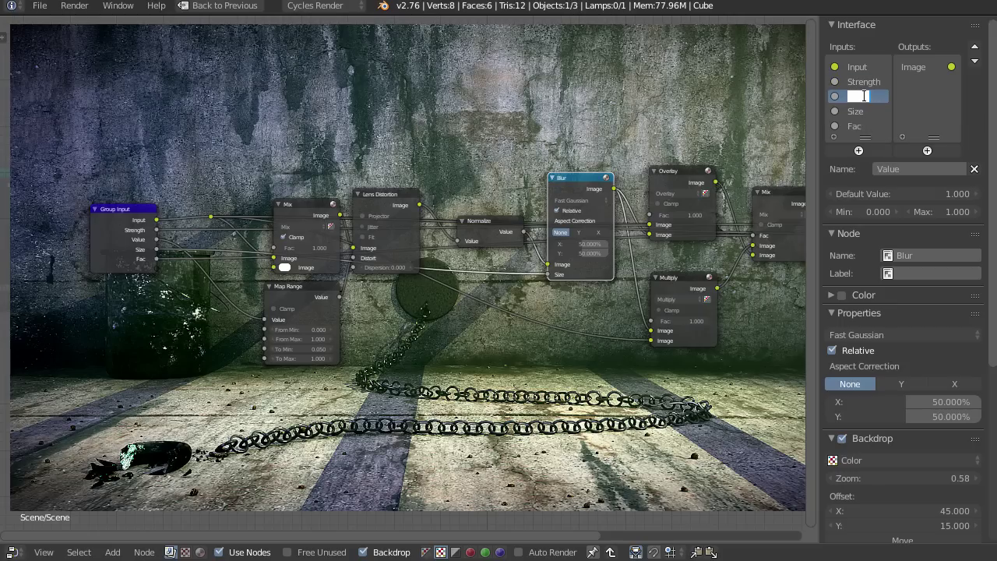
text(Roundness)
key(Return)
double_click(866, 110)
text(Fe)
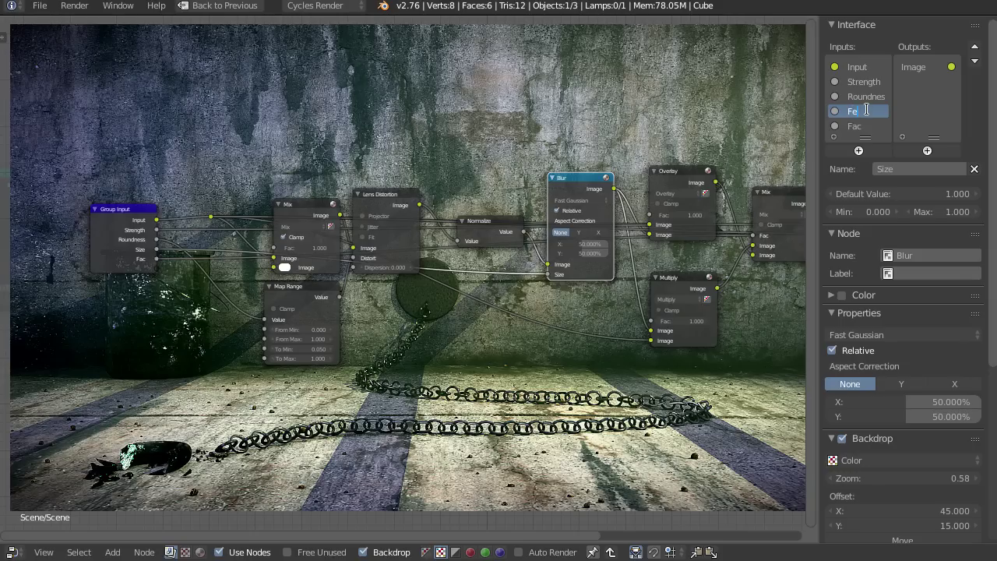
text(ather)
key(Return)
double_click(859, 126)
text(Hi)
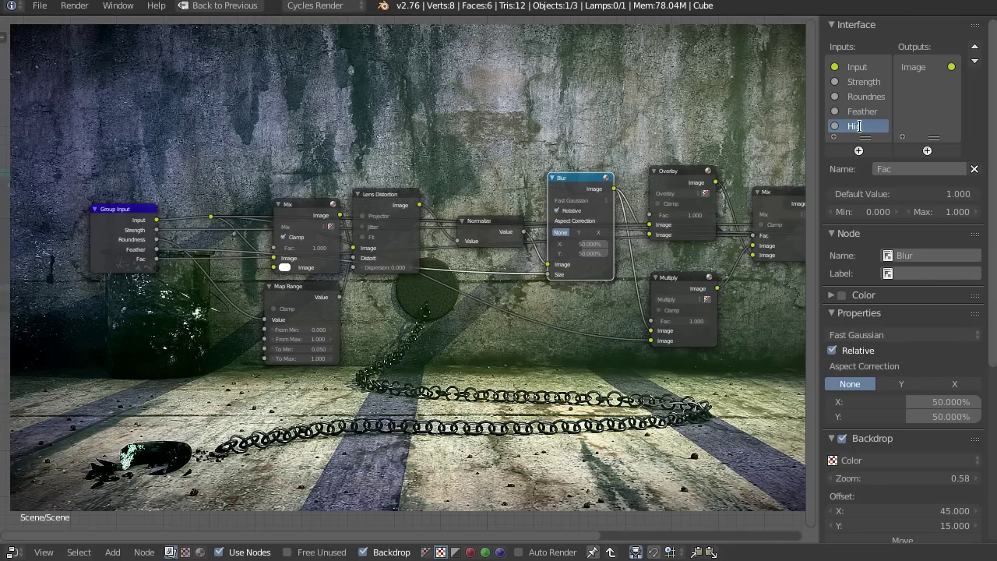
text(ghlights)
key(Return)
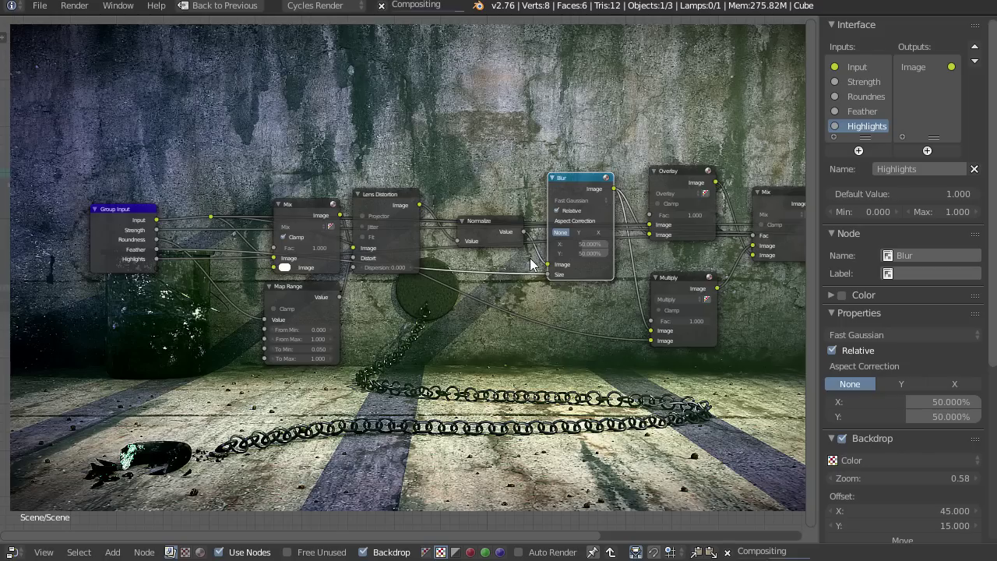
Step: Move the Group Input node away from the chain, preview the first Mix node, and place that Mix node above the chain
middle_drag(519, 289, 647, 308)
drag(262, 260, 217, 260)
scroll(441, 221, up, 1)
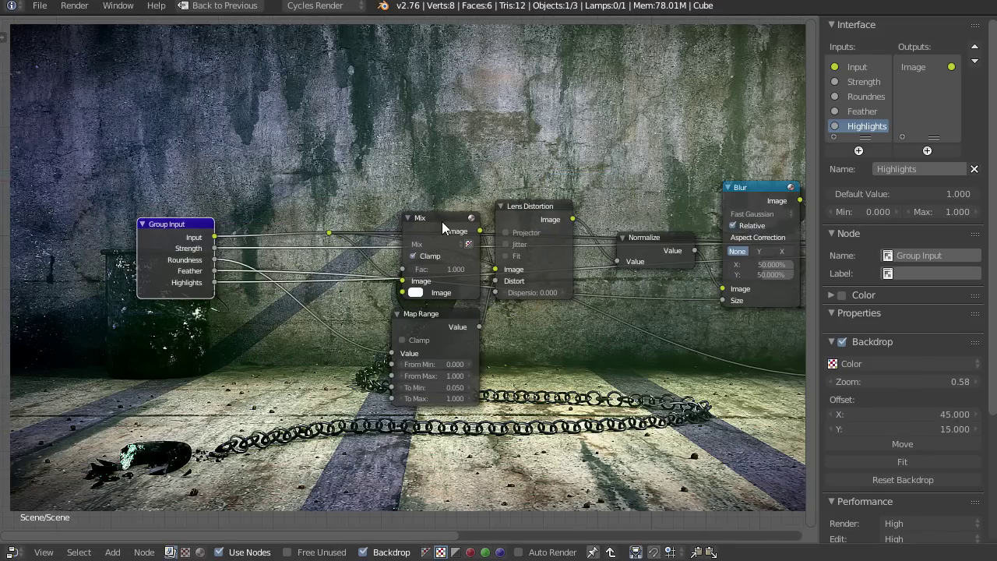
ctrl+shift+click(440, 223)
drag(449, 223, 436, 101)
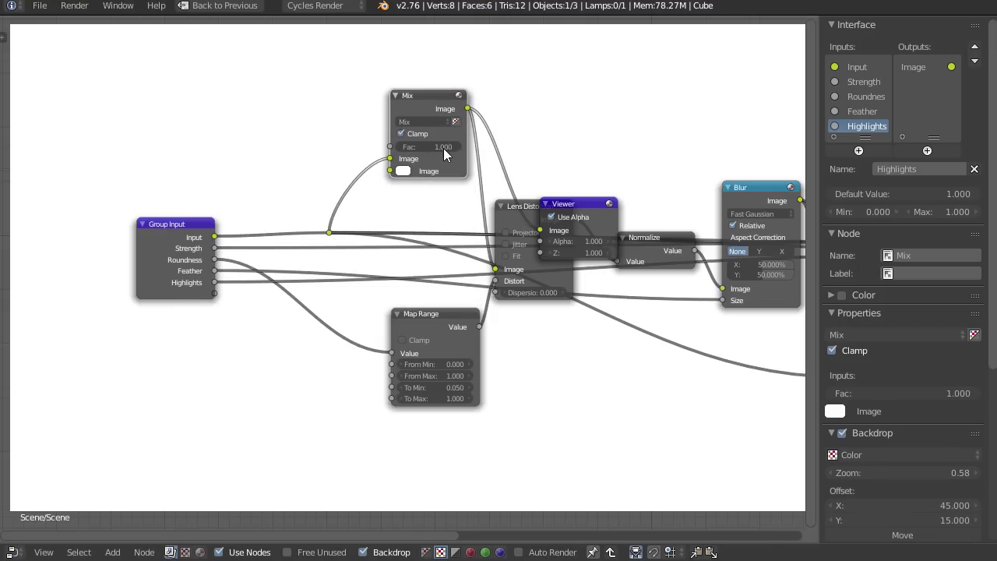
Step: Set the first Mix node's Fac to 0.340 and preview the final Mix node's output
mouse_move(444, 148)
mouse_down()
mouse_move(425, 148)
mouse_move(436, 147)
mouse_up()
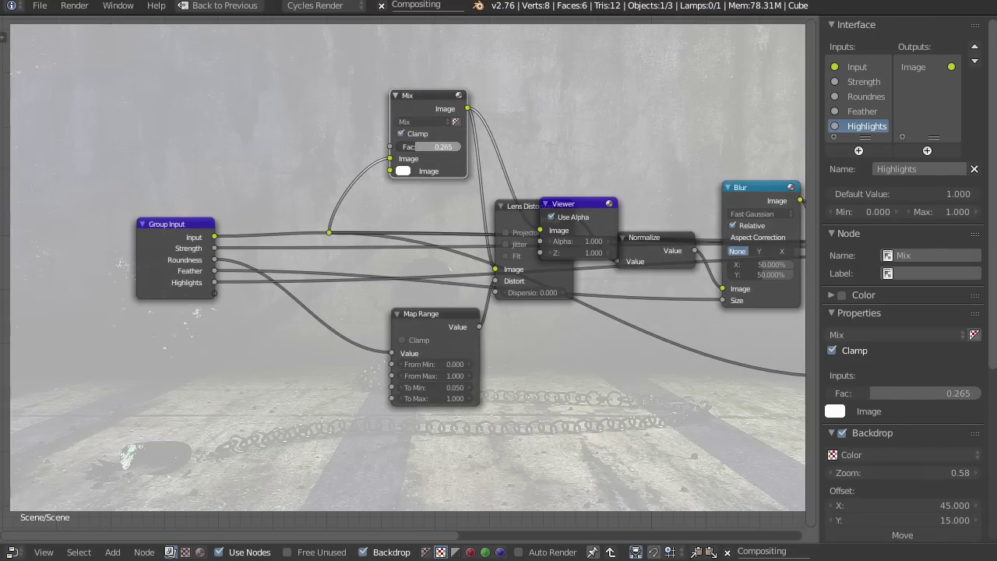
mouse_move(412, 147)
mouse_down()
mouse_move(398, 146)
mouse_move(419, 147)
mouse_up()
scroll(686, 266, down, 3)
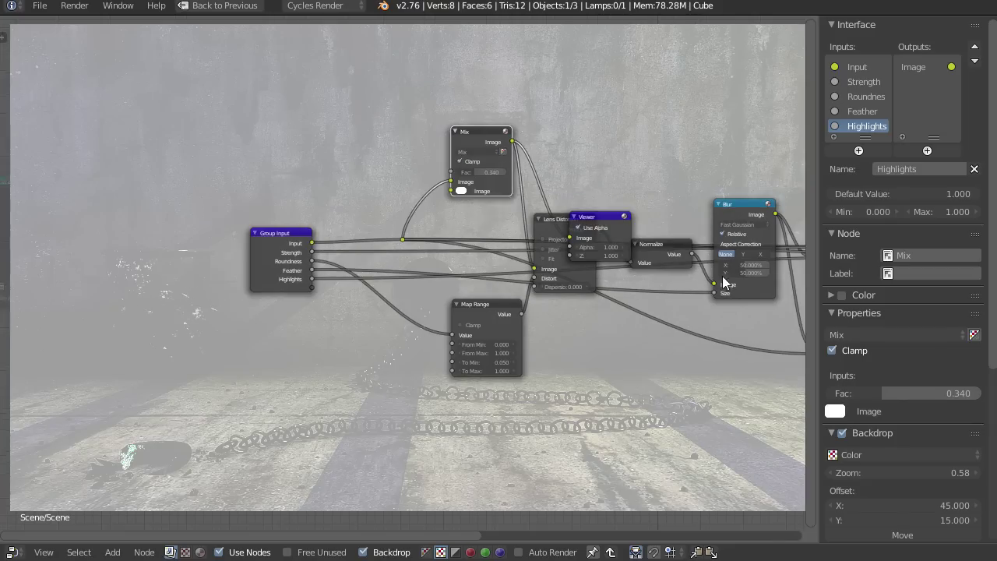
middle_drag(723, 277, 335, 249)
middle_drag(439, 270, 483, 275)
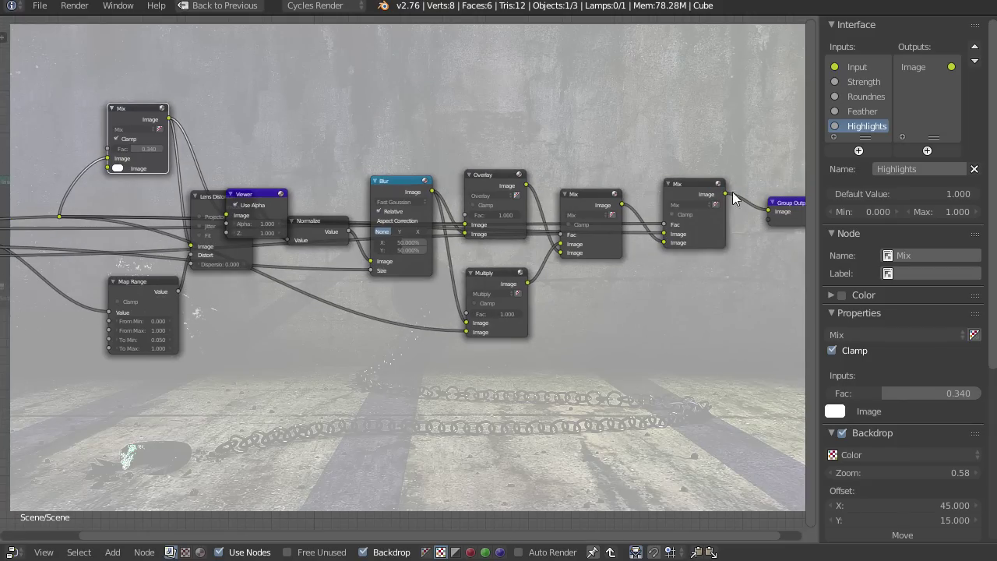
click(691, 196)
Step: Set the first Mix node's Fac to 0.791 and shift the node slightly to the right
middle_drag(539, 205, 662, 228)
scroll(662, 228, up, 2)
drag(225, 154, 253, 154)
middle_drag(360, 185, 584, 191)
drag(457, 109, 475, 110)
Step: Insert a ColorRamp node on the link feeding the first Mix node's Image input and flip its gradient
key(shift+a)
mouse_move(335, 97)
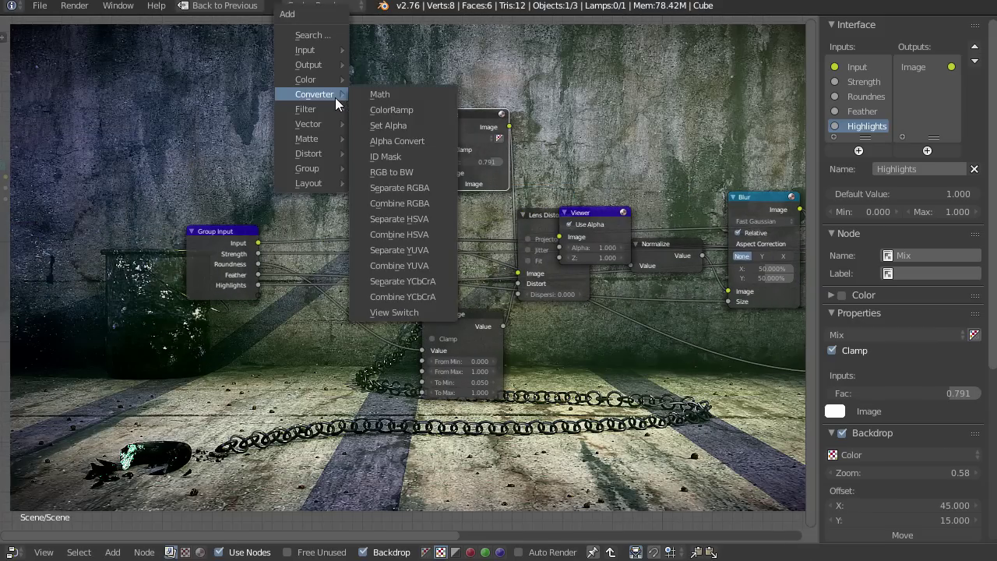
click(421, 113)
click(460, 137)
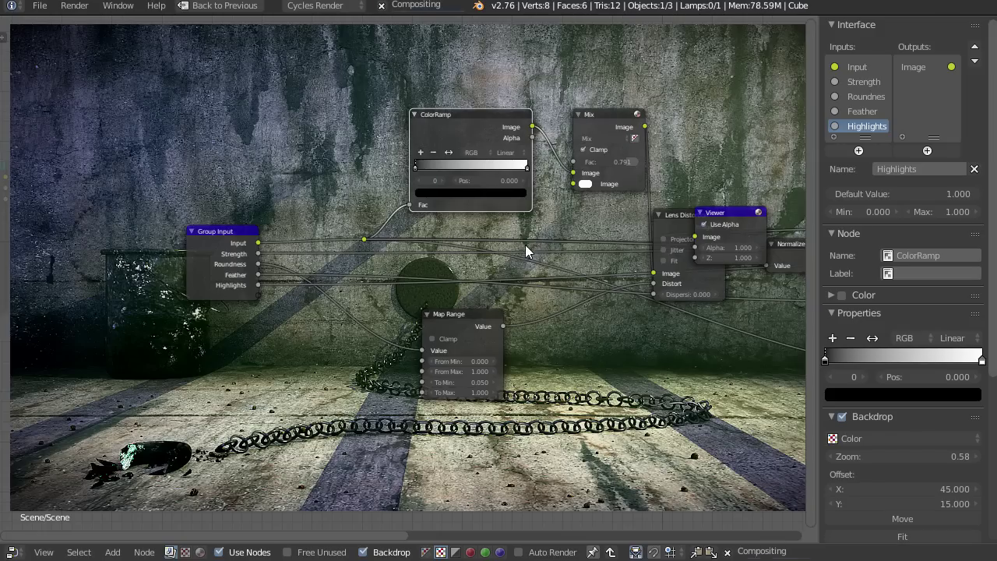
scroll(537, 235, up, 1)
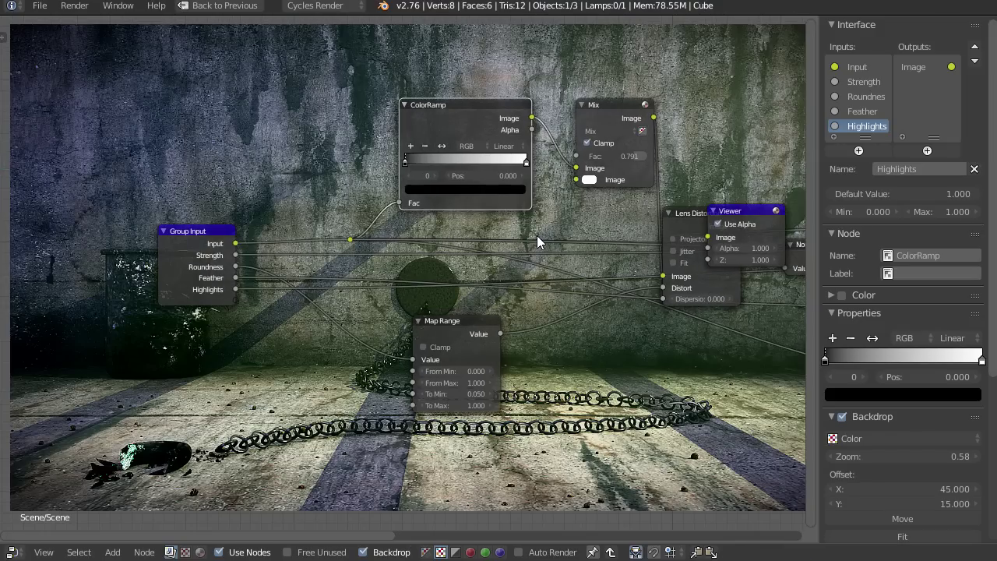
click(442, 145)
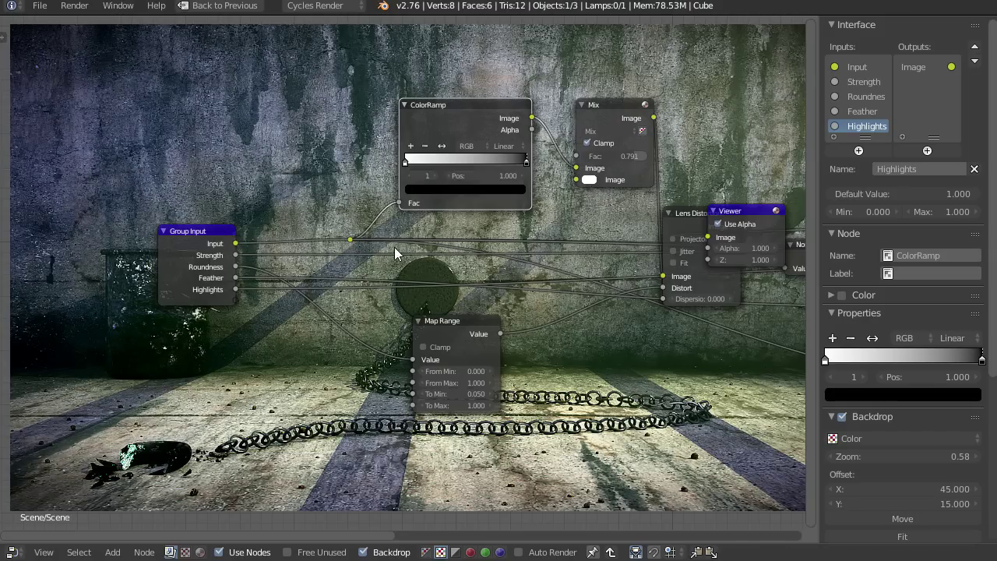
Step: Route the source image directly into Mix, use ColorRamp's Image as Mix's Fac, and expose ColorRamp's Fac as a group input
drag(400, 203, 577, 156)
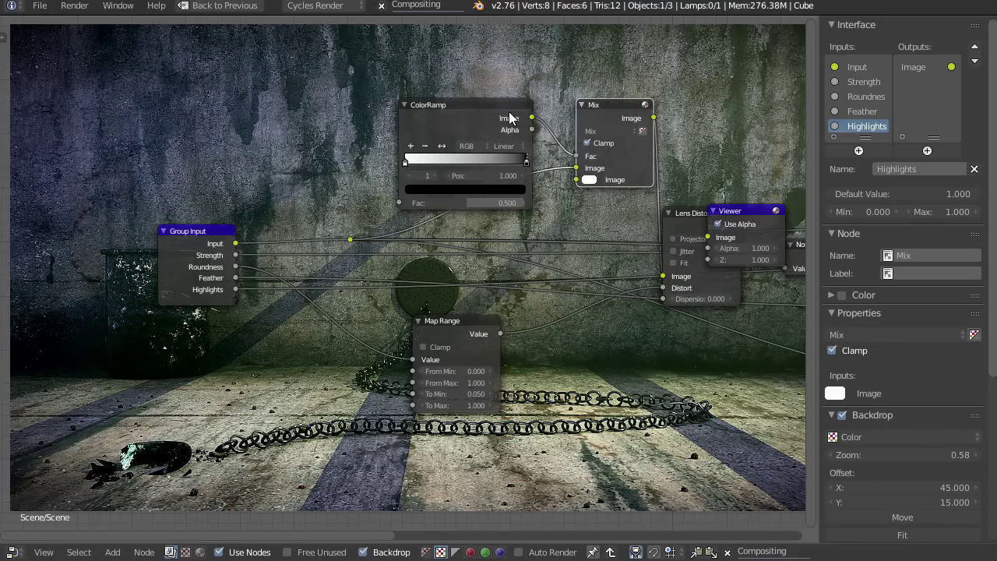
drag(492, 112, 458, 59)
middle_drag(377, 180, 392, 159)
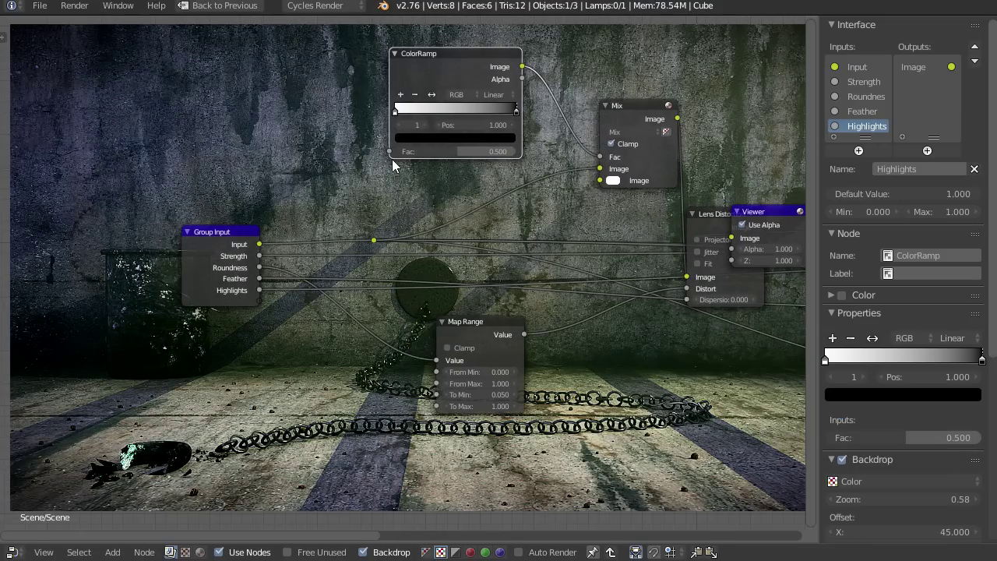
drag(389, 150, 260, 299)
scroll(472, 183, up, 1)
middle_drag(487, 184, 463, 195)
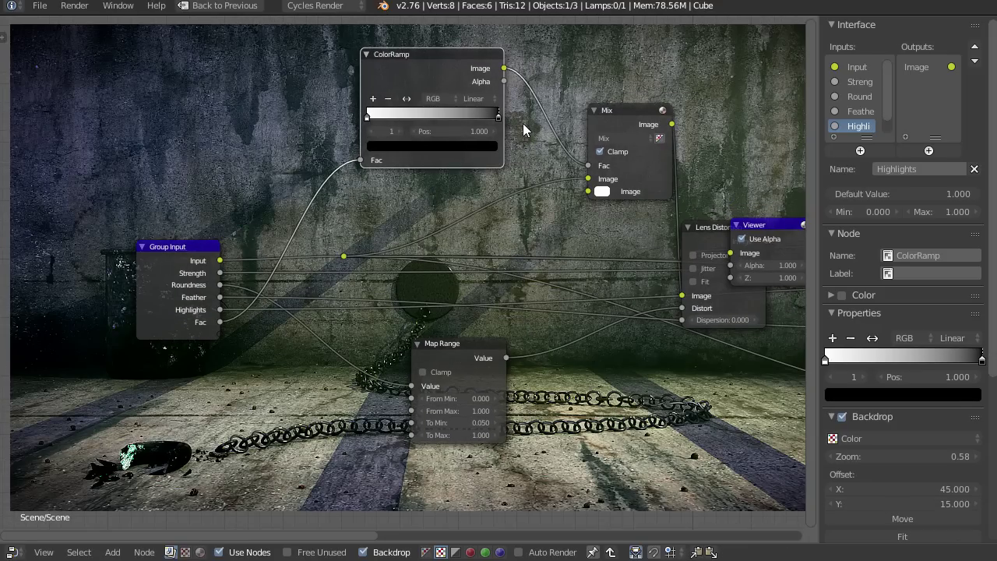
Step: Leave the group, set the group node's Fac to 1.000, and move the node slightly to the right
key(Tab)
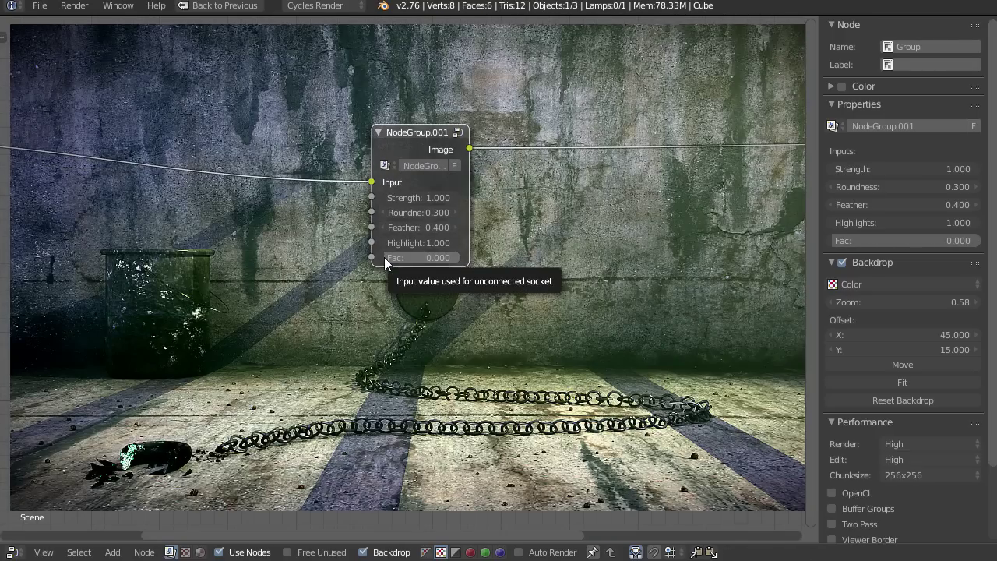
drag(384, 257, 495, 168)
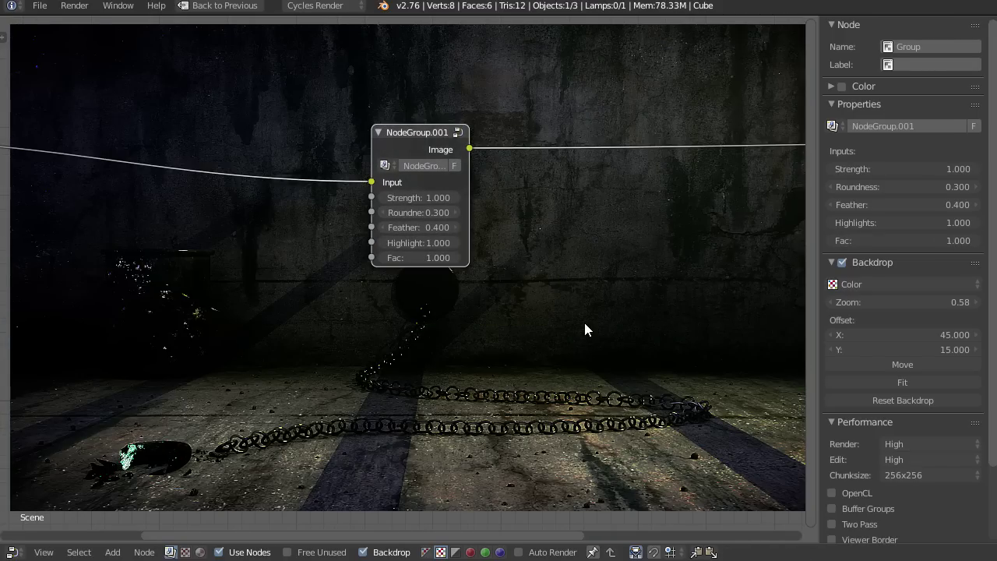
drag(415, 148, 427, 148)
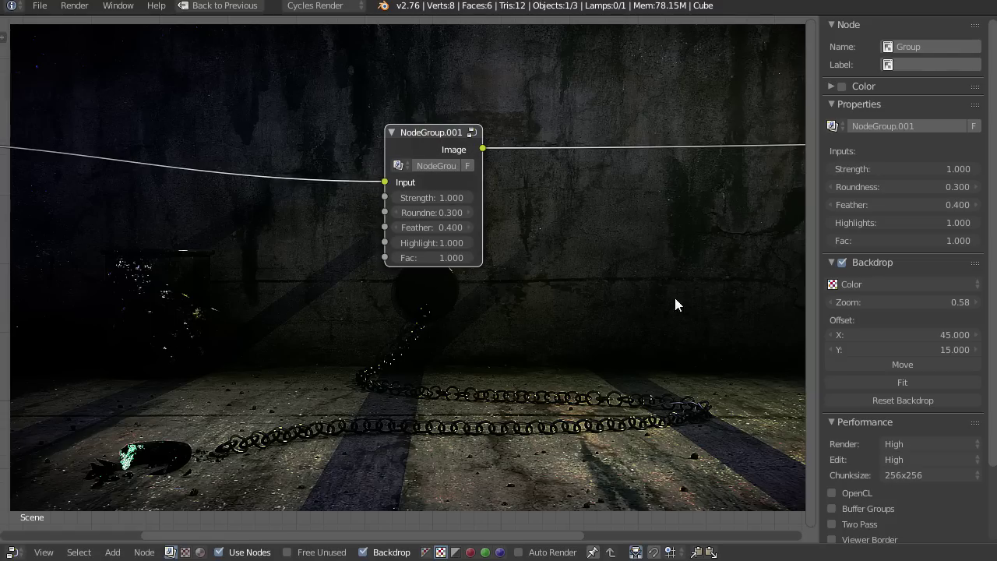
Step: Rename the node group's Fac input to Shadows and leave the group
key(Tab)
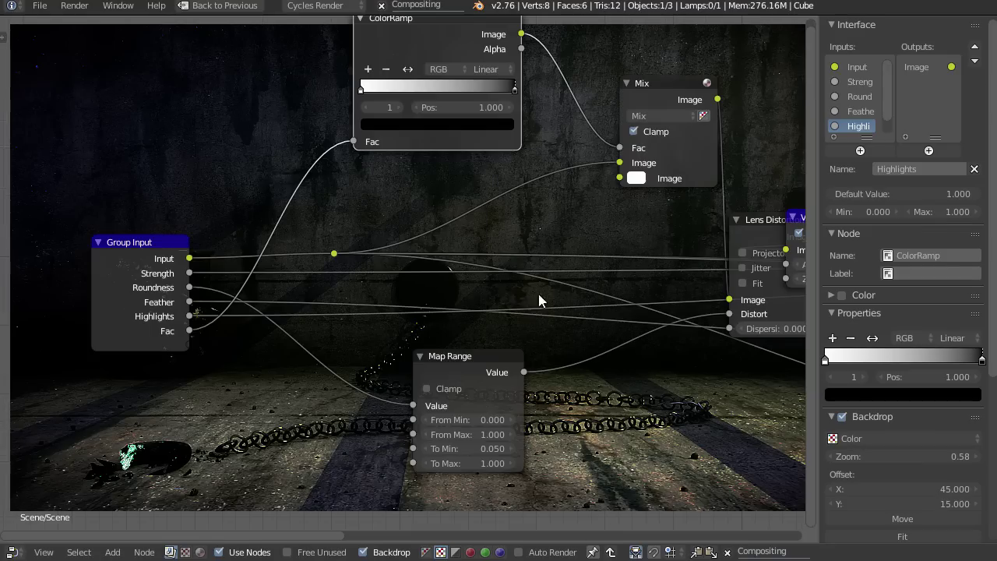
click(860, 150)
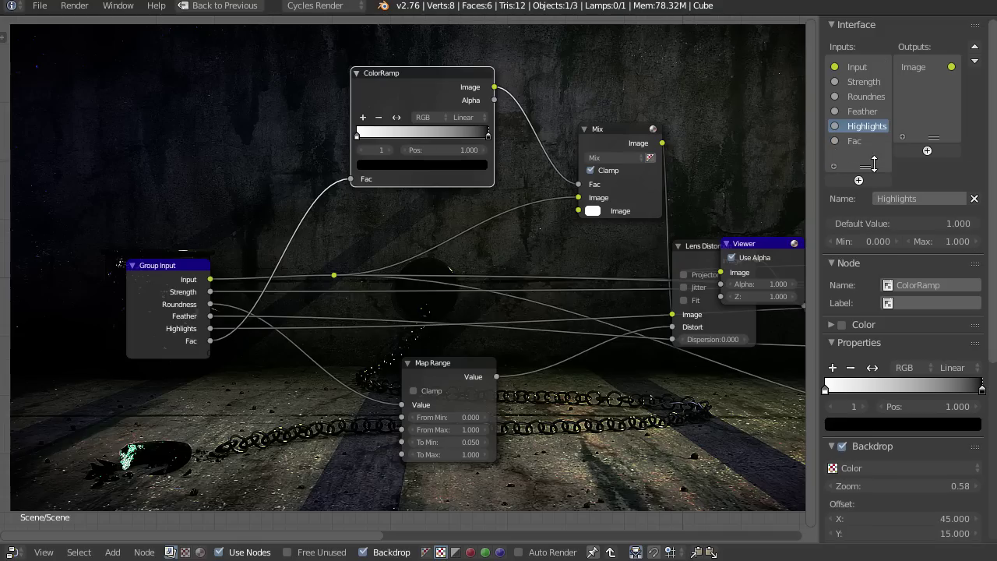
double_click(857, 140)
text(S)
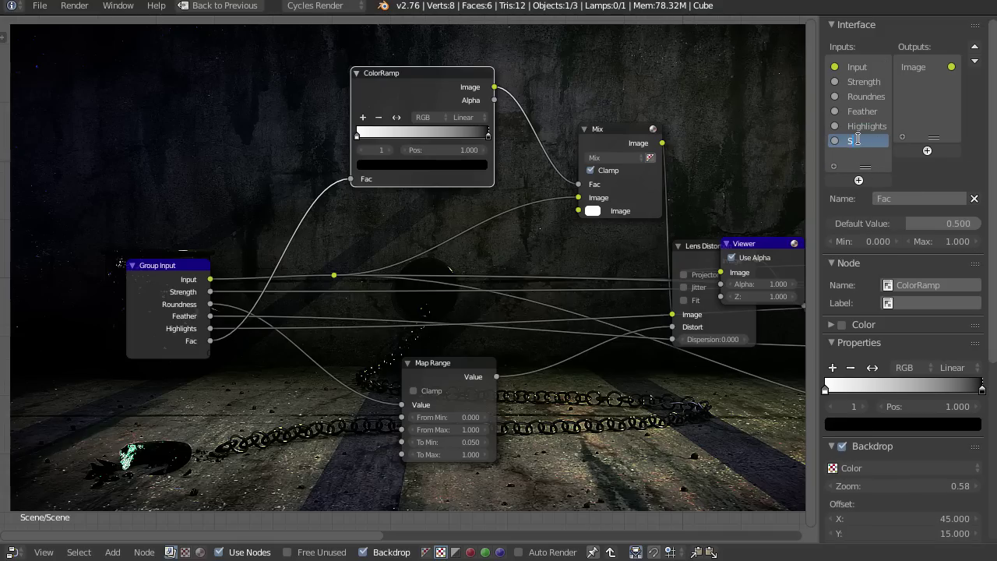
text(hadows)
key(Return)
key(Tab)
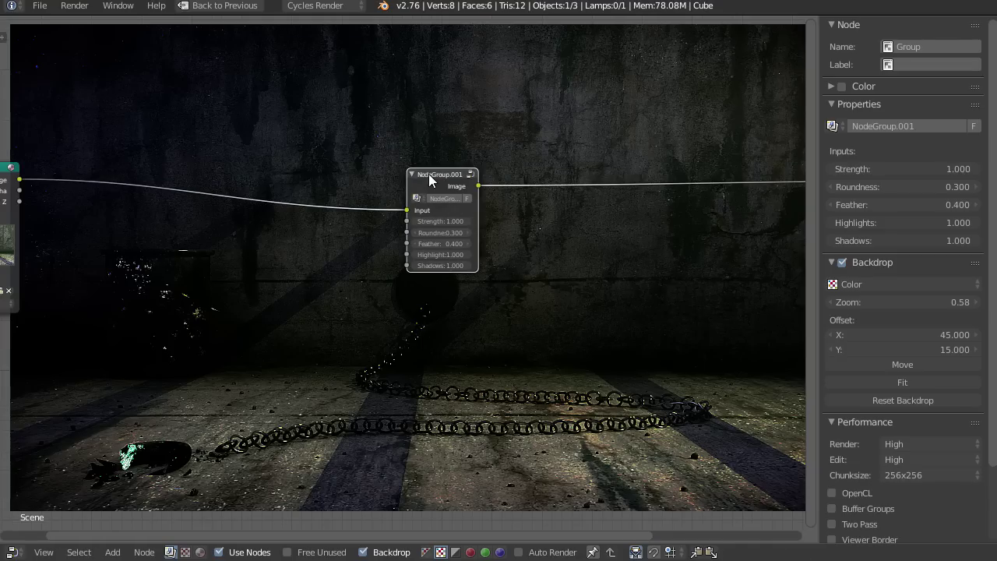
Step: Rename the node group as Vignette and shift its node slightly up and to the right
drag(428, 173, 441, 154)
click(449, 176)
text(V)
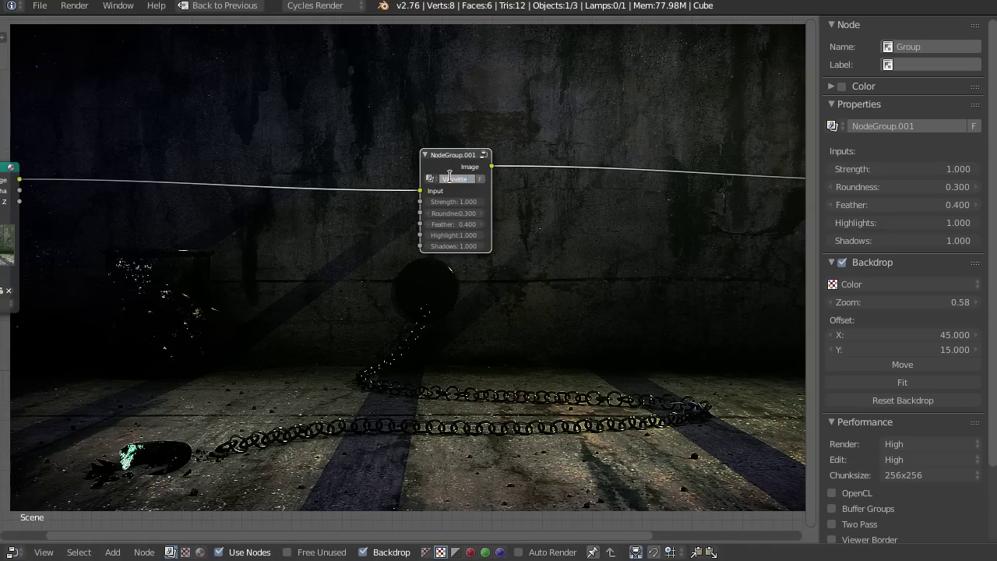
text(ignette)
key(Return)
drag(466, 169, 471, 165)
scroll(500, 330, up, 1)
middle_drag(547, 183, 541, 205)
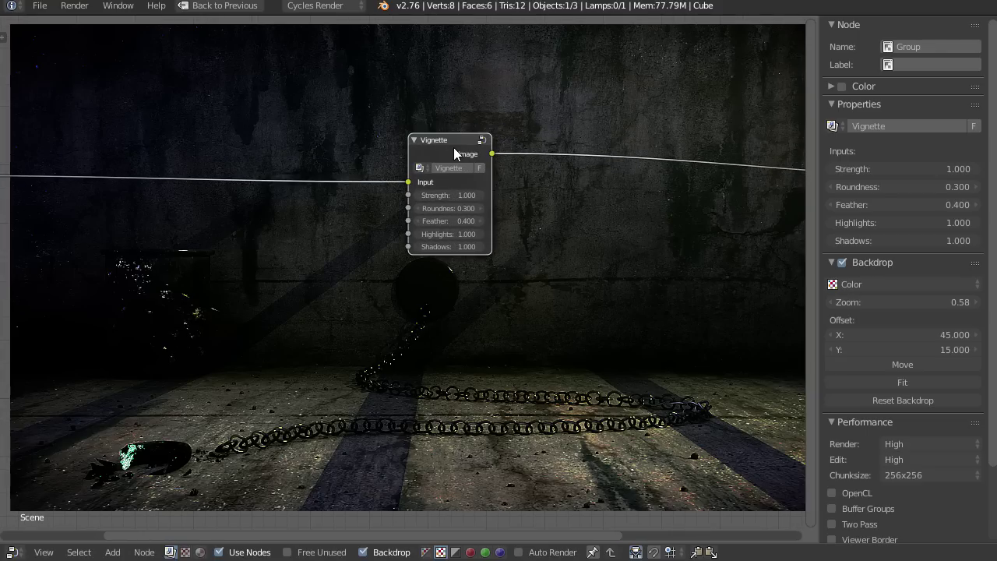
Step: Review the node network inside the Vignette group, leave it, and nudge the group node slightly
key(Tab)
scroll(666, 344, down, 2)
middle_drag(725, 355, 556, 334)
scroll(700, 366, down, 3)
middle_drag(700, 368, 557, 337)
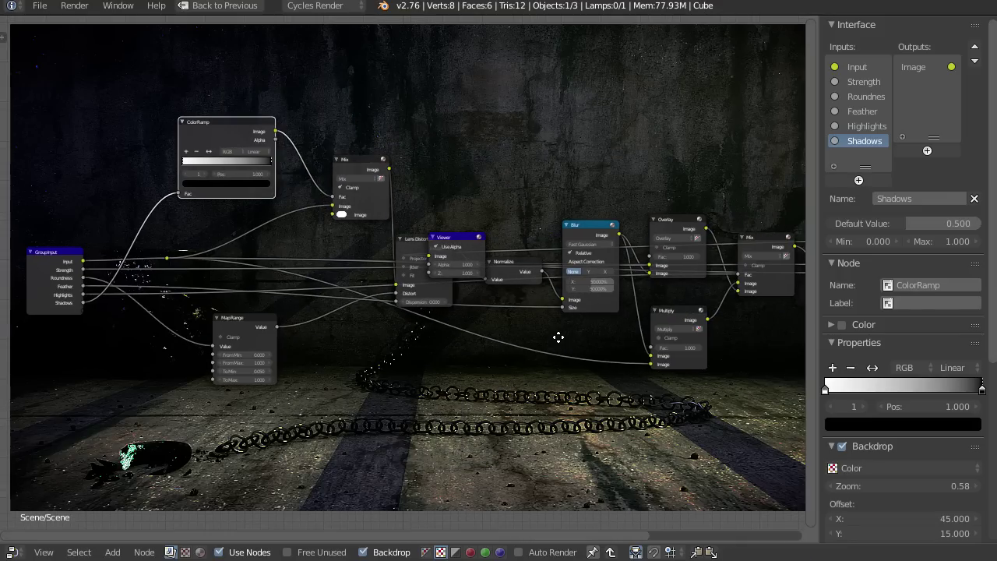
key(Tab)
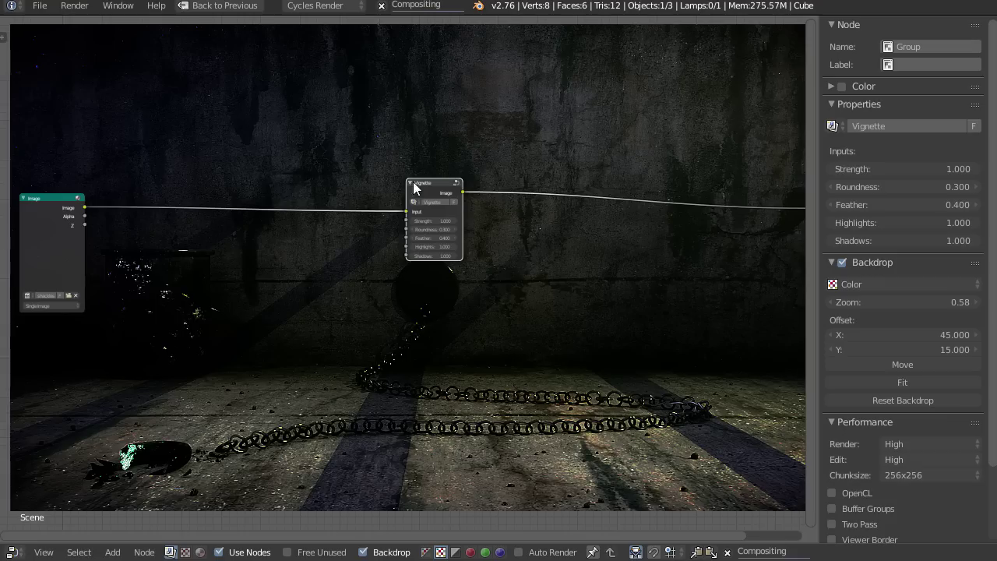
drag(439, 184, 425, 184)
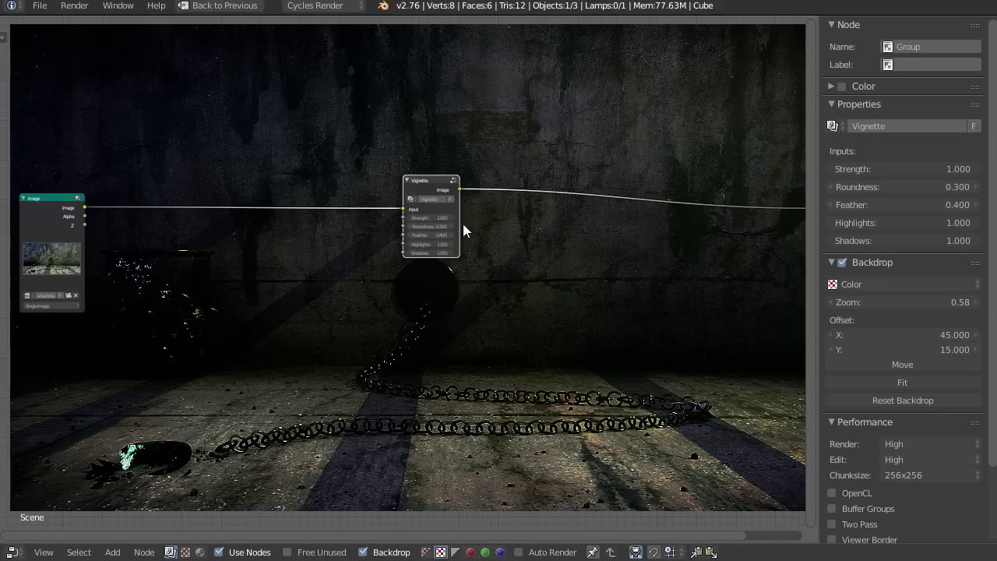
Step: Inside the Vignette group, set the Roundness input's default value to 0.5
key(Tab)
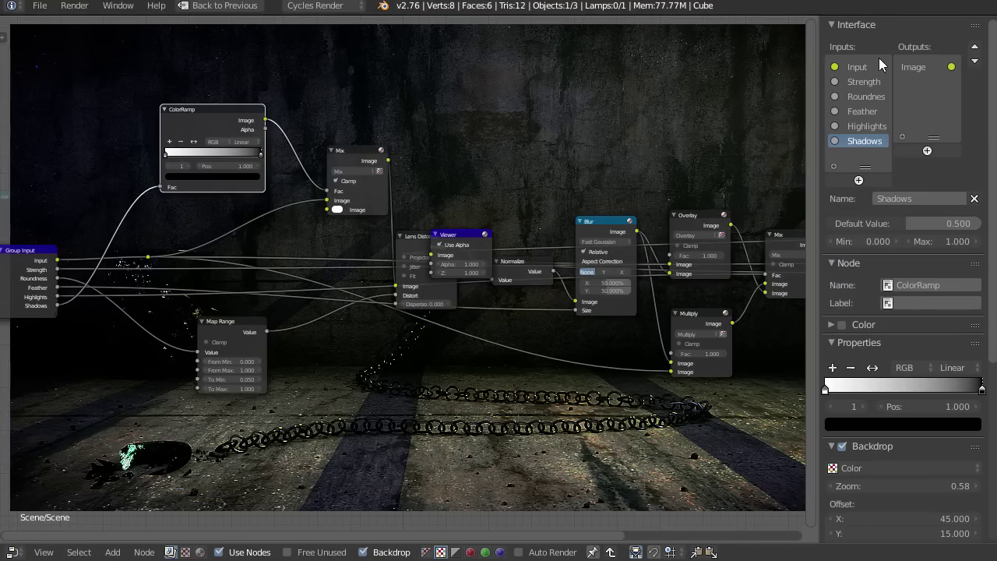
click(875, 81)
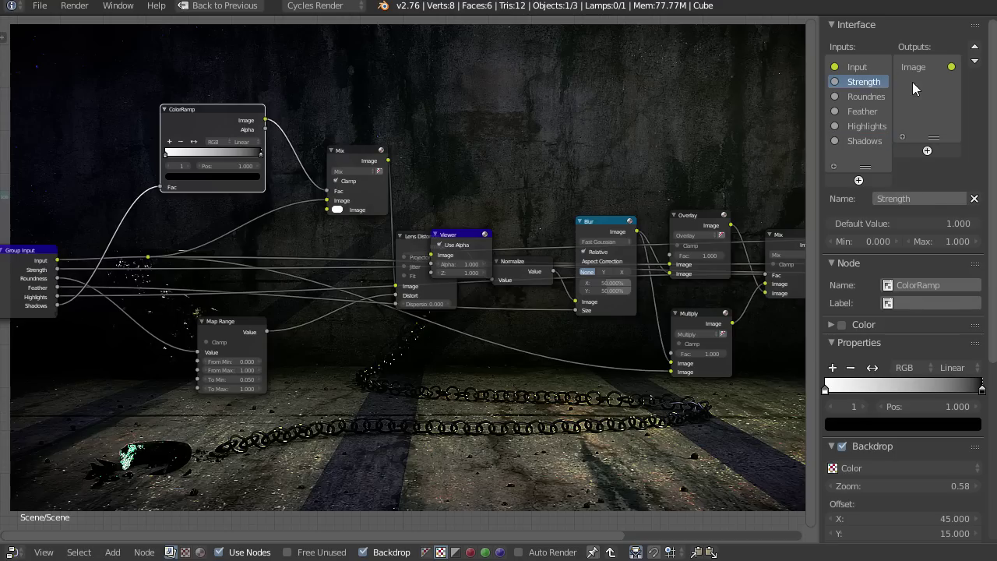
click(868, 96)
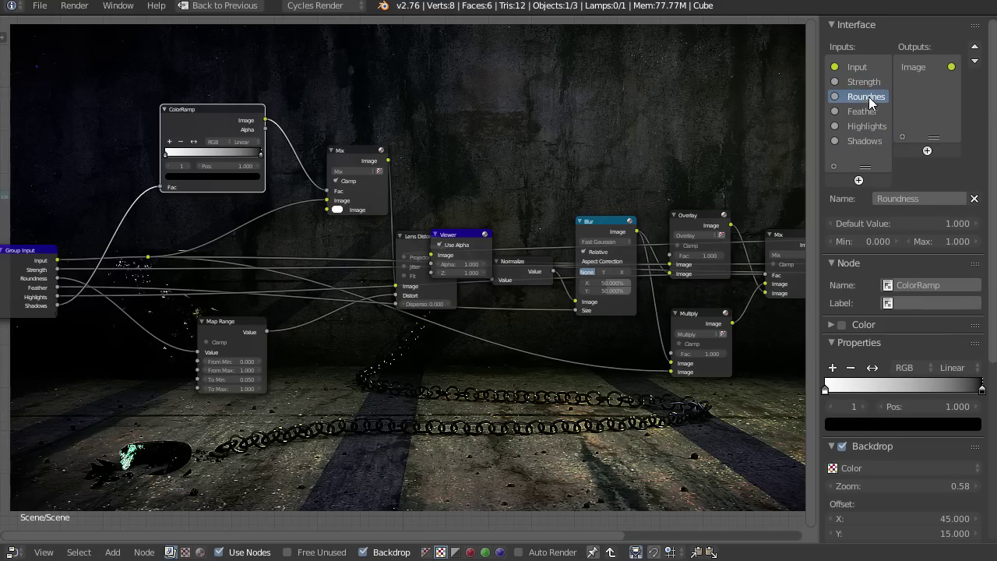
click(929, 224)
text(.5)
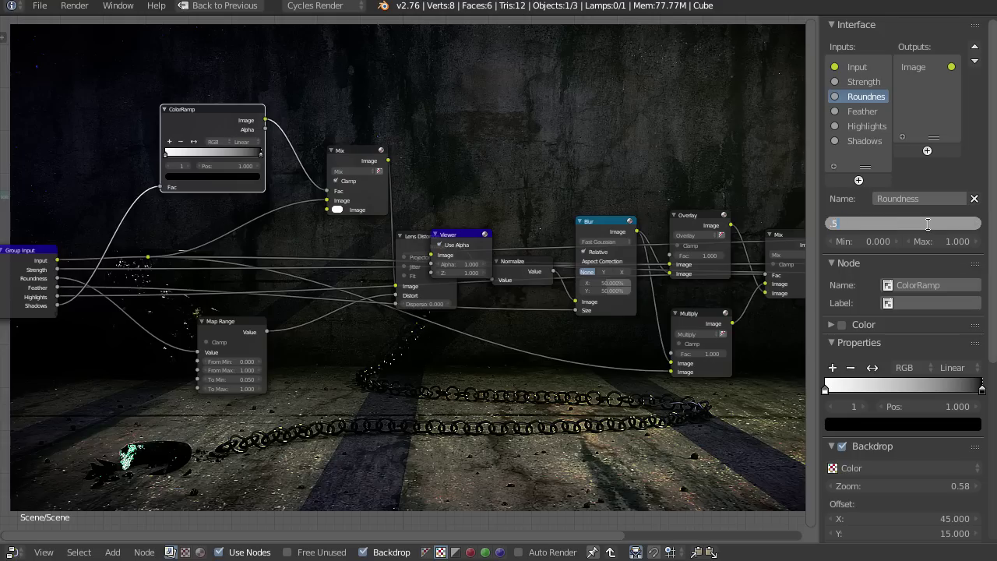
key(Return)
Step: Set the Feather input's default value to 0.5
click(857, 110)
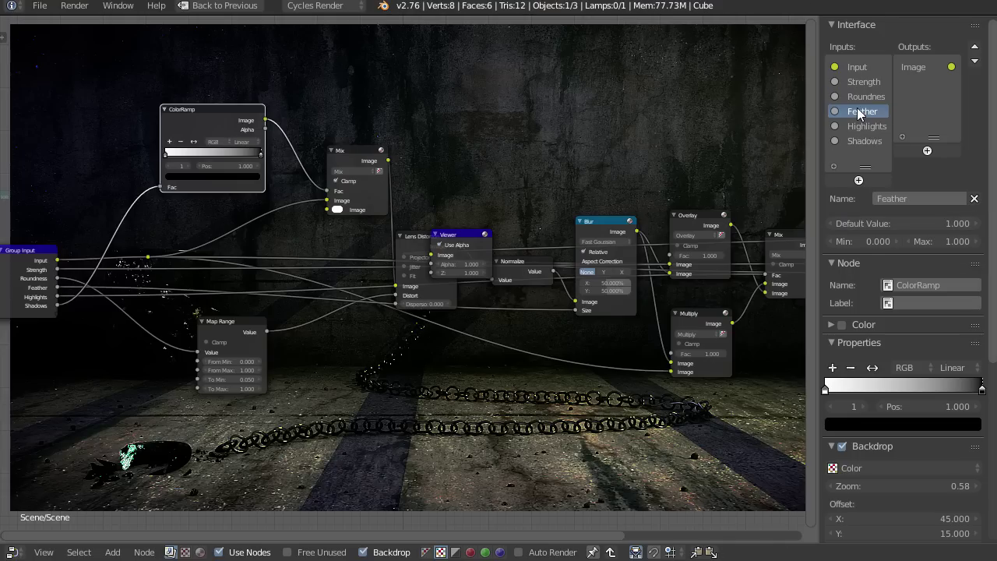
click(895, 219)
key(BackSpace)
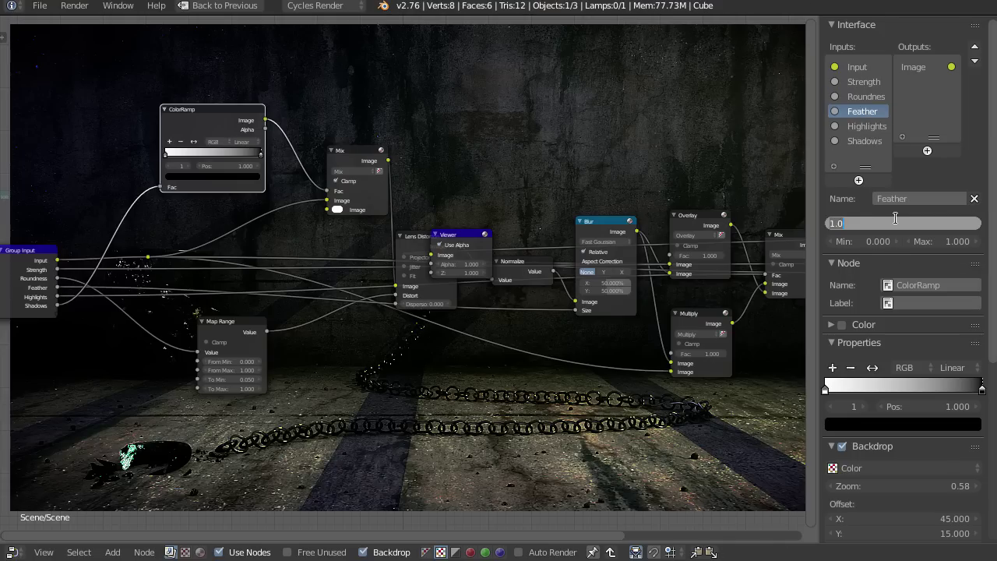
key(Escape)
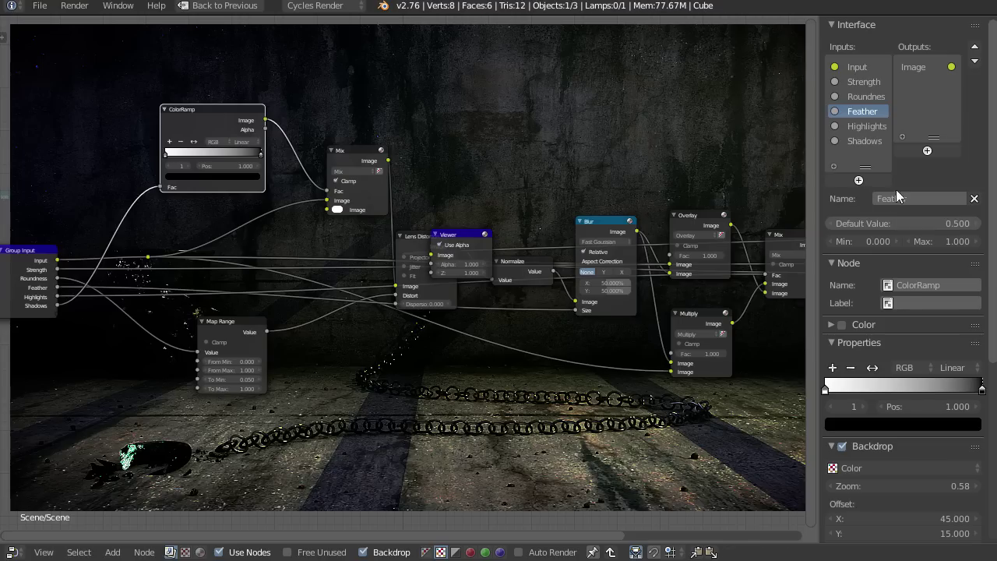
Step: Set the Shadows input's default value to 0.000 and leave the group
click(865, 127)
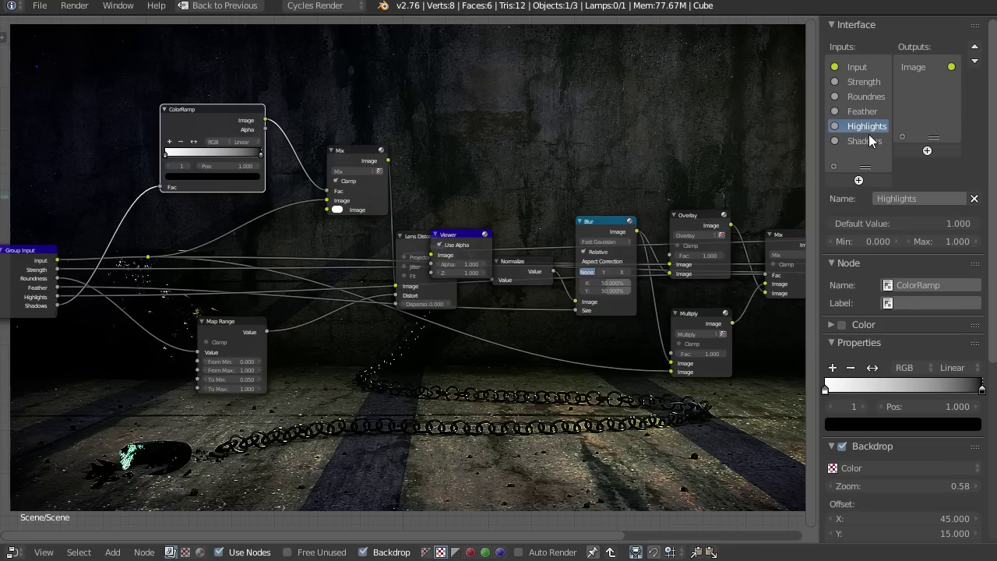
click(871, 142)
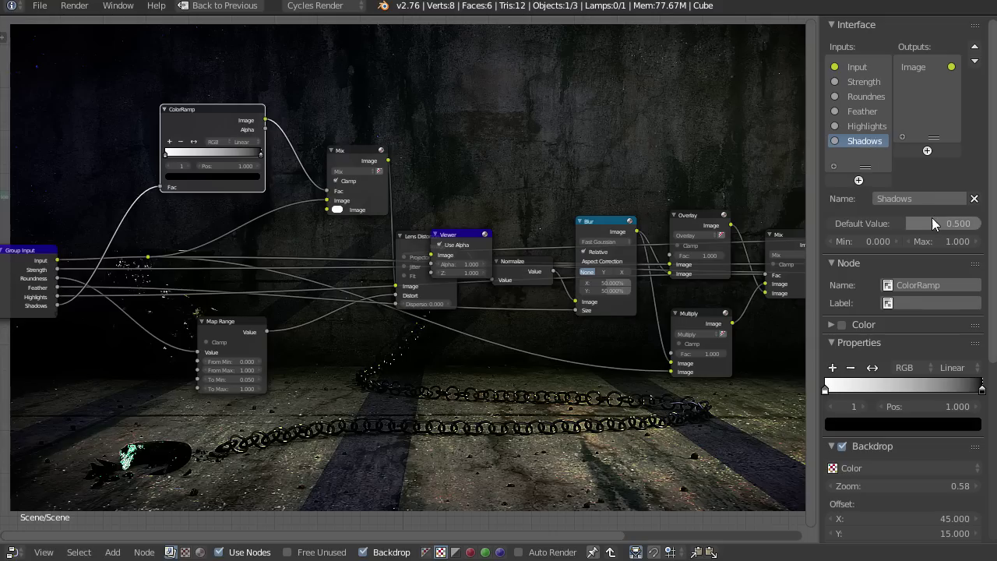
drag(931, 220, 830, 223)
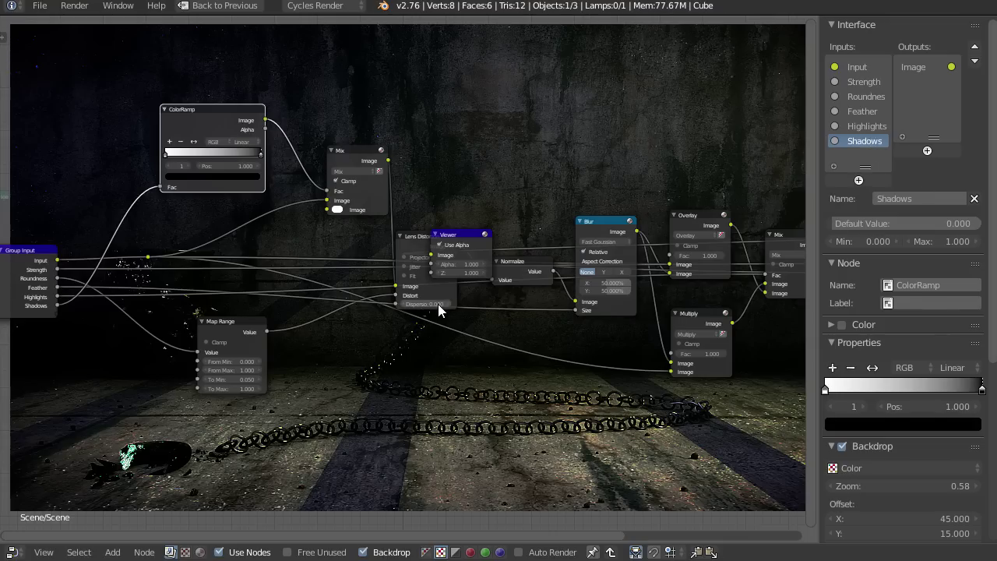
key(Tab)
Step: Add a second Vignette group node and place it directly below the existing Vignette node
key(shift+a)
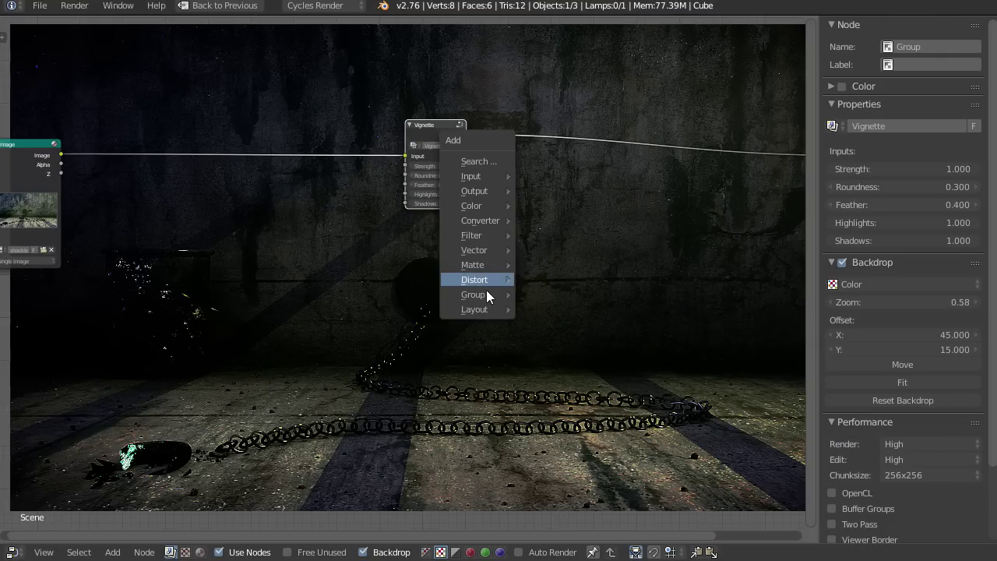
mouse_move(482, 294)
click(570, 343)
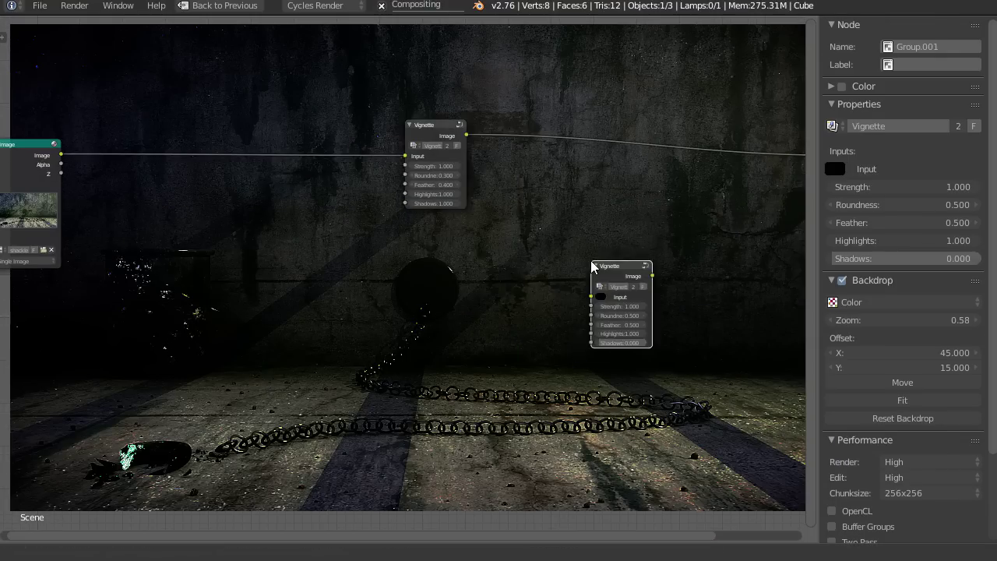
scroll(709, 343, up, 1)
scroll(709, 343, up, 2)
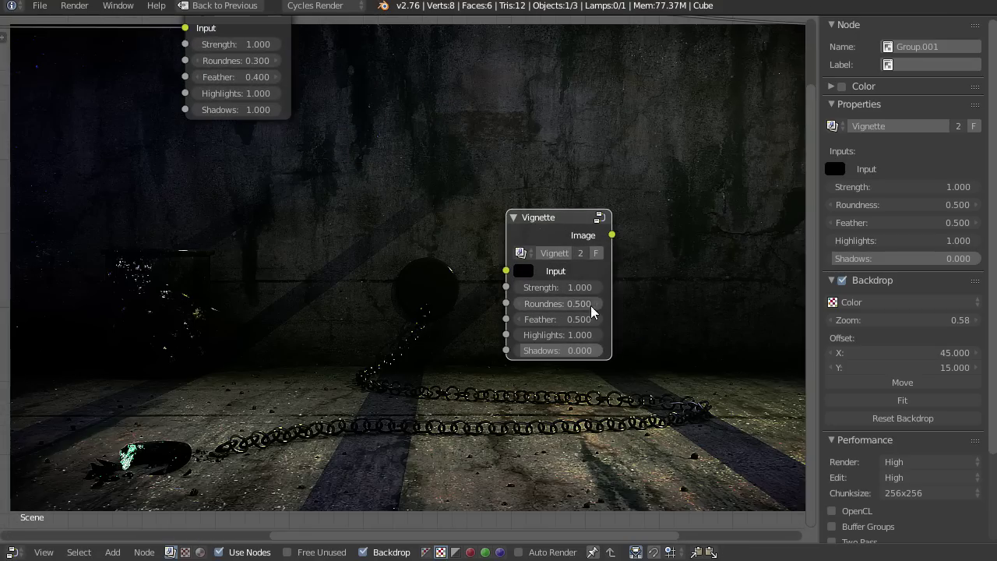
scroll(689, 389, down, 1)
scroll(689, 389, down, 2)
middle_drag(683, 374, 763, 402)
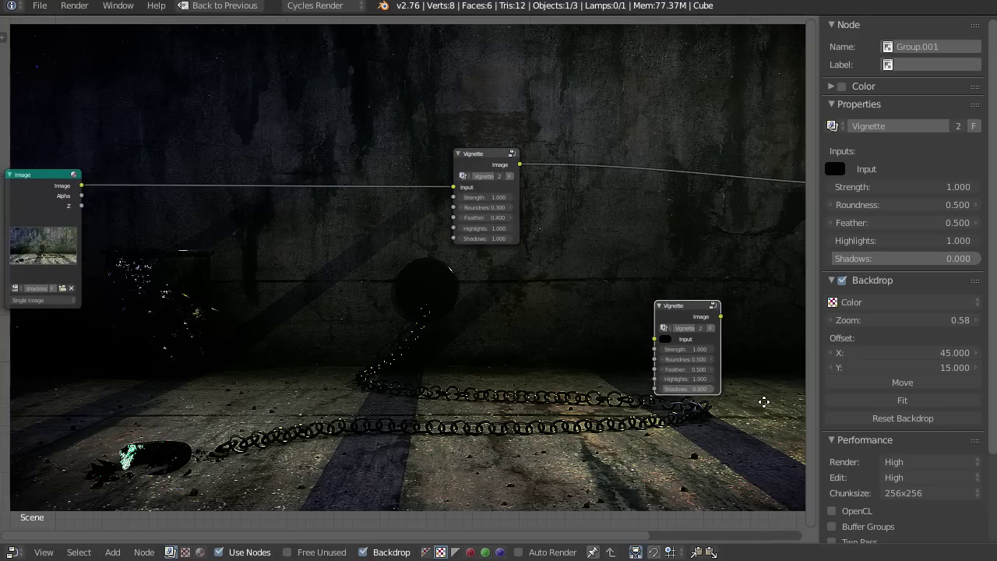
drag(692, 319, 493, 290)
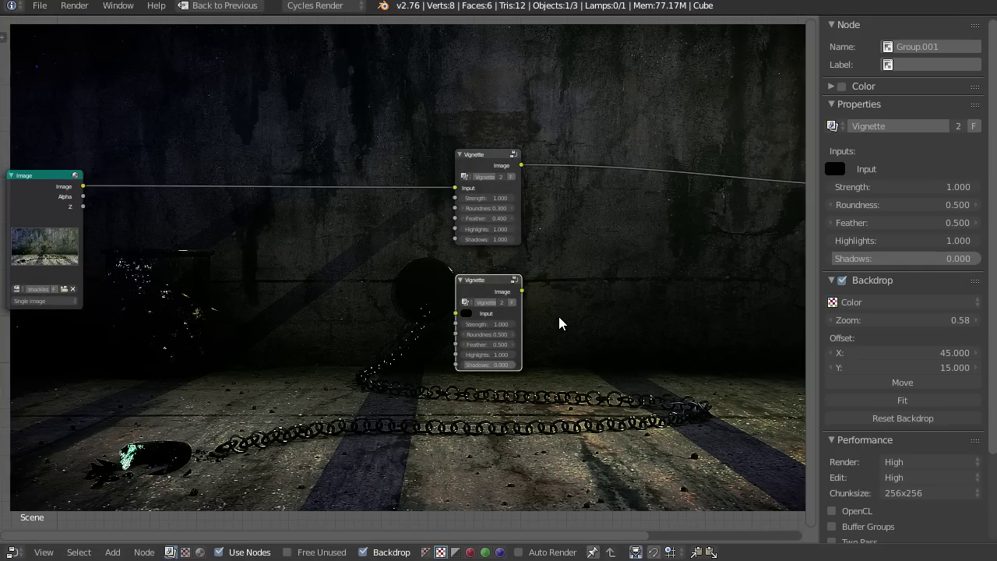
scroll(558, 322, up, 1)
middle_drag(595, 311, 613, 312)
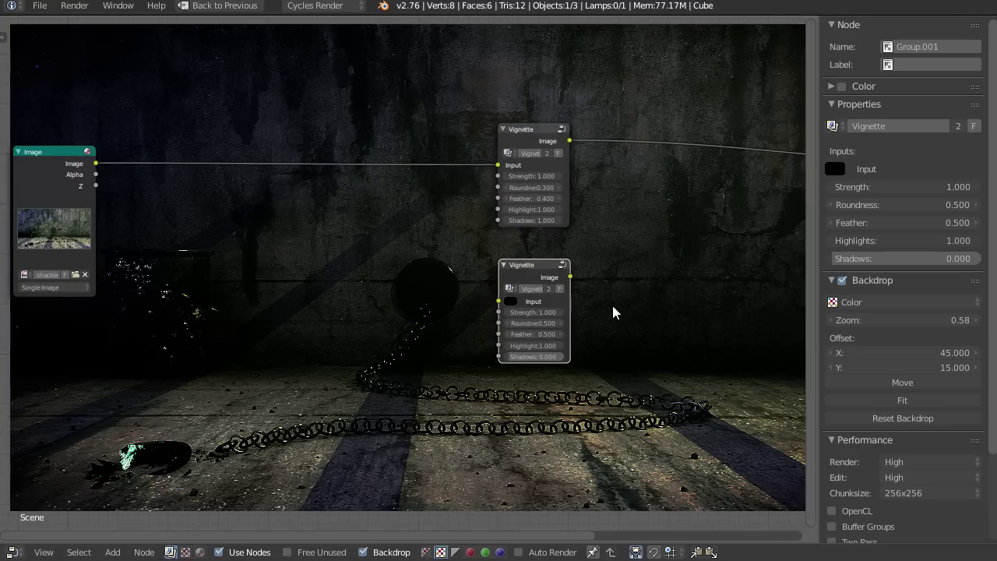